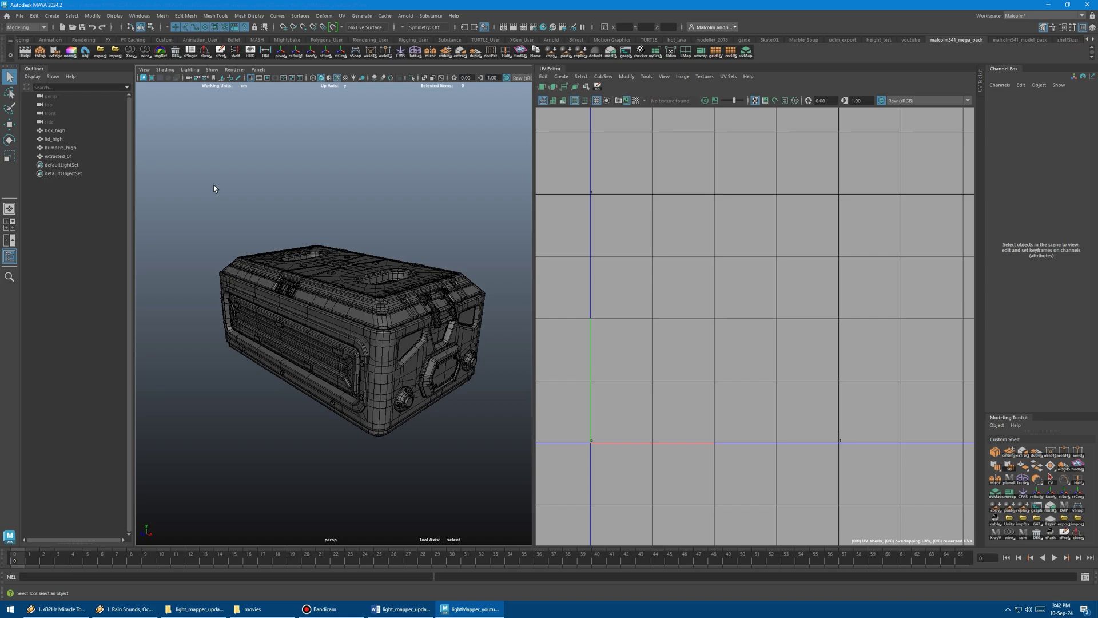
Open lightMapper and create lightmap UVs from map1 for the crate and ladder-shaped latch, and from angle for the plate part.
left_click(688, 55)
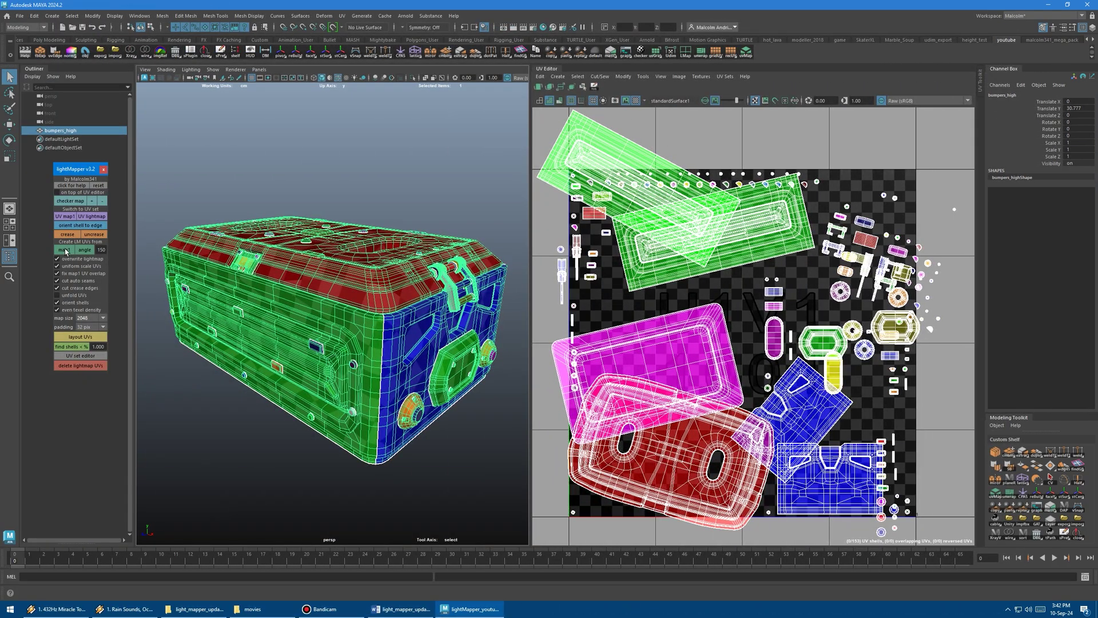
left_click(64, 250)
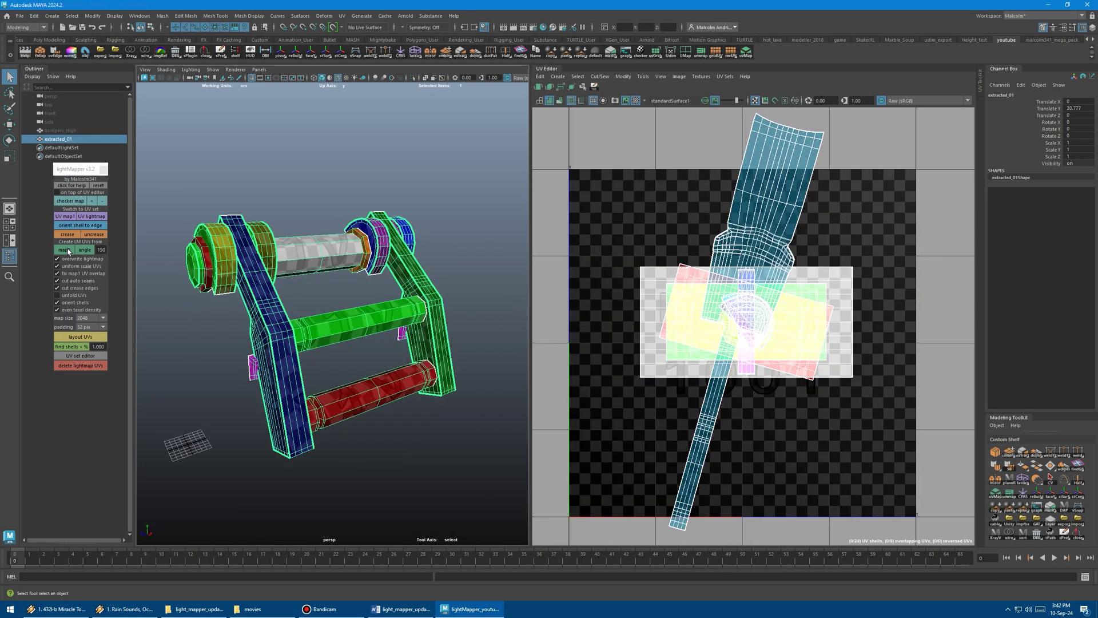
left_click(65, 250)
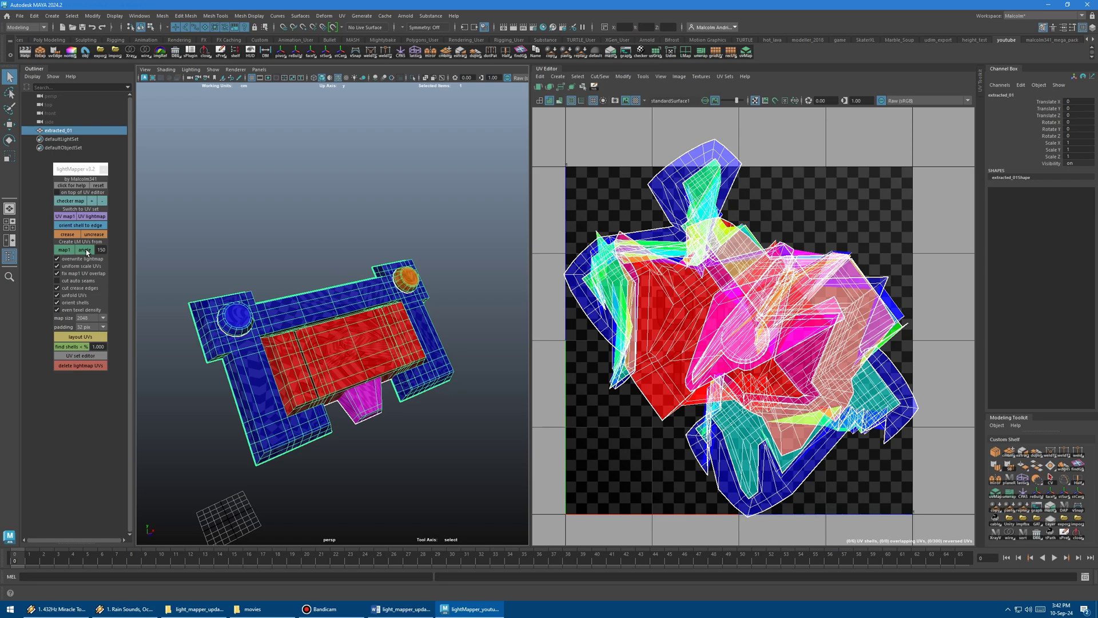
left_click(85, 250)
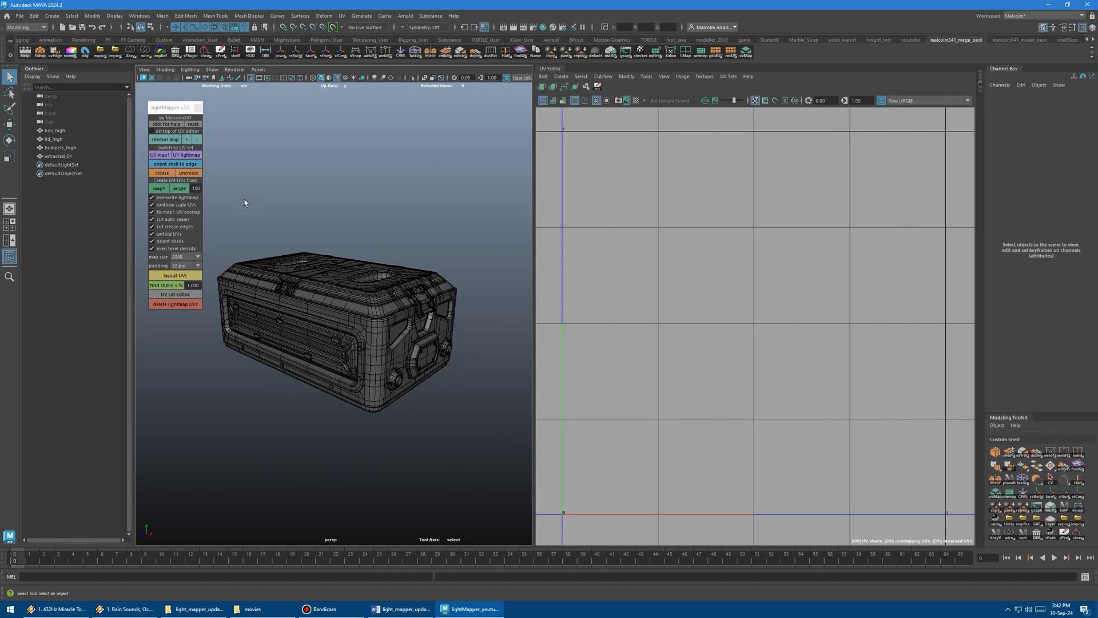
Select all four crate meshes and apply the lightMapper checker map to them.
left_click_drag(220, 191, 451, 435)
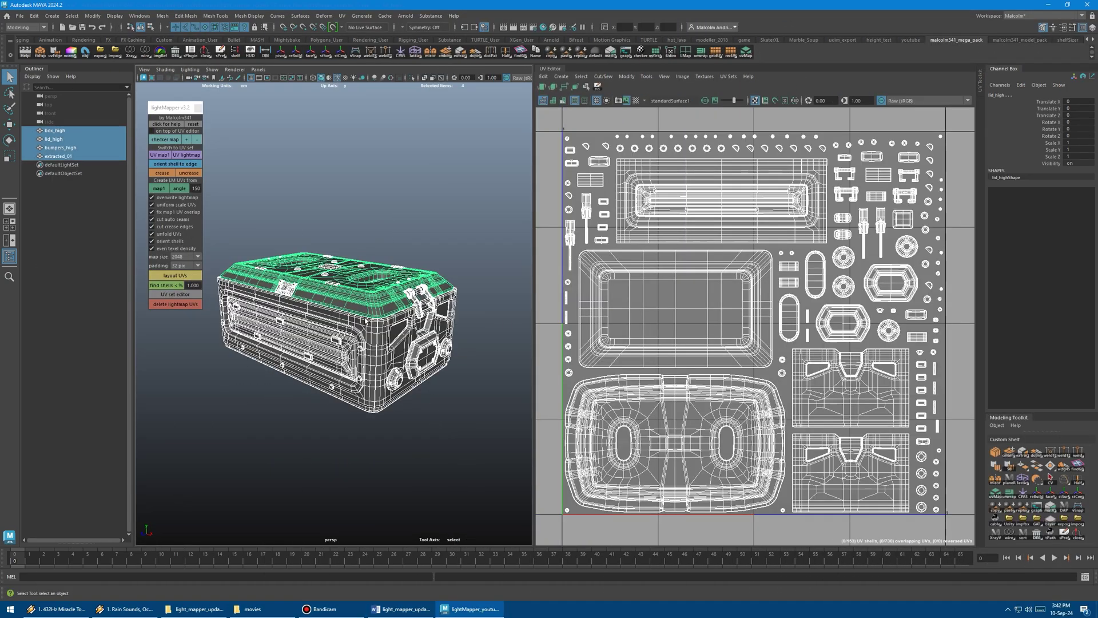
left_click(164, 143)
scroll(392, 270, "up", 4)
scroll(371, 271, "up", 1)
left_click_drag(392, 271, 360, 245, "alt")
scroll(370, 271, "up", 2)
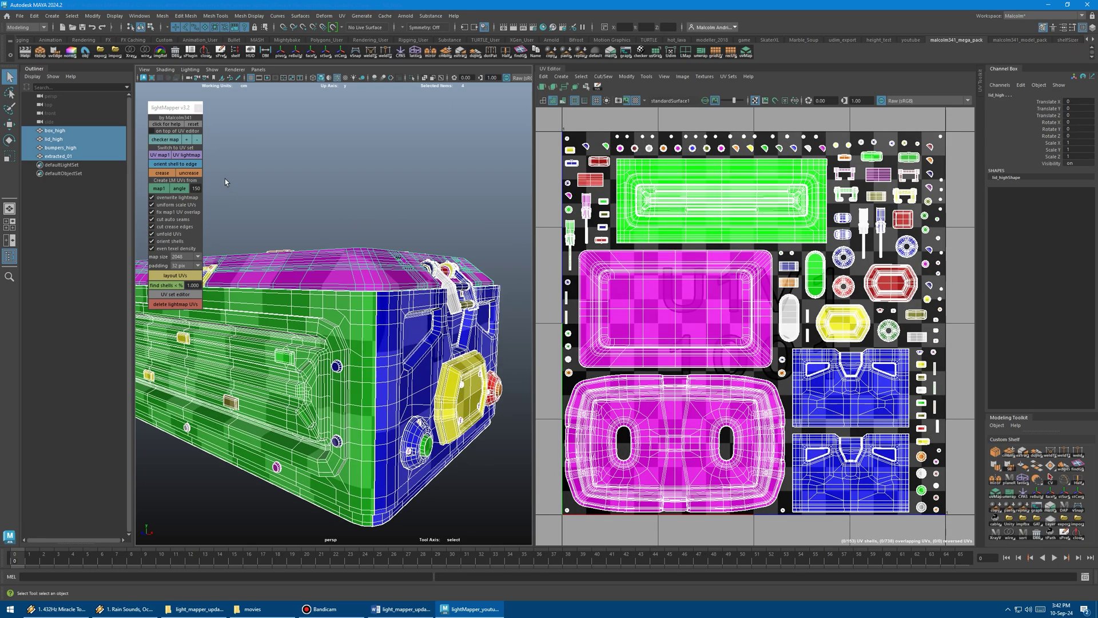
Make the checker pattern on the crate denser, fine-tuning its tiling up and back down one level.
left_click(189, 140)
left_click(188, 140)
left_click(188, 140)
left_click(189, 140)
left_click(198, 141)
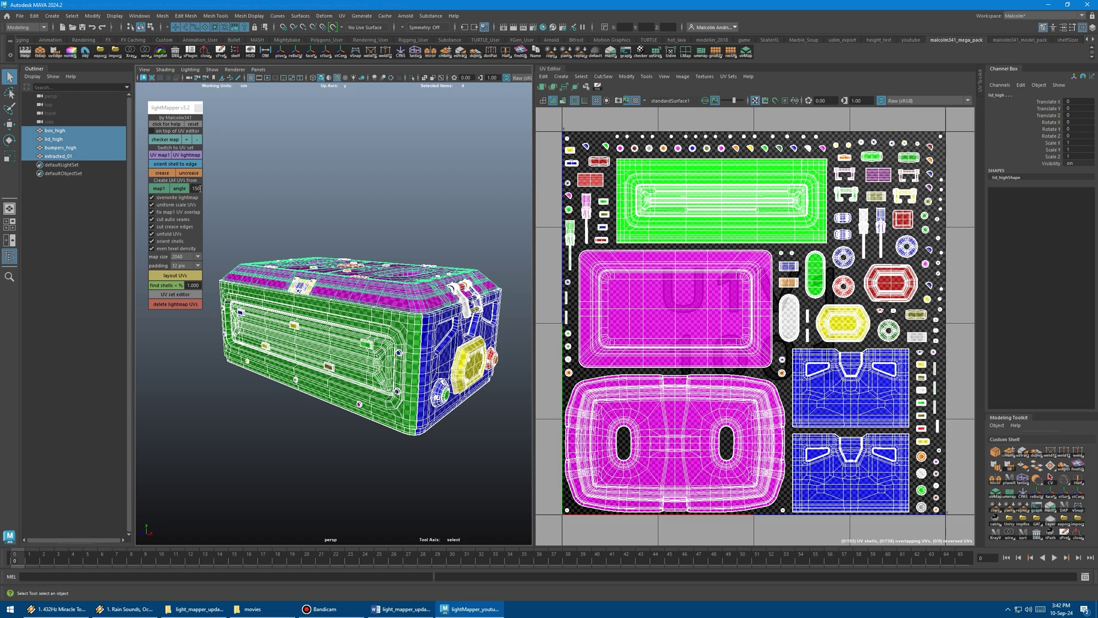
Isolate the extracted_01 latch by hiding the box, lid and bumper meshes, and frame it for close inspection.
left_click(395, 229)
left_click(464, 301)
left_click(462, 298)
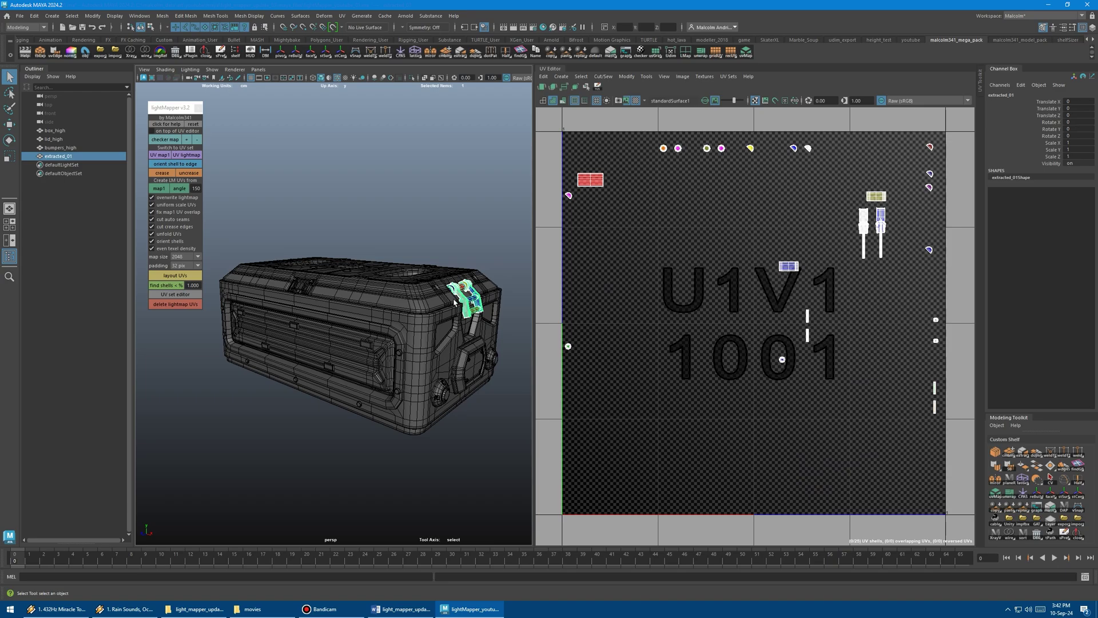
key("f")
left_click_drag(455, 301, 461, 294, "alt")
right_click_drag(461, 294, 383, 269, "alt")
middle_click_drag(384, 269, 427, 267, "alt")
left_click_drag(224, 230, 475, 458)
left_click_drag(379, 402, 436, 385, "alt")
right_click_drag(436, 384, 461, 313, "alt")
scroll(462, 313, "up", 3)
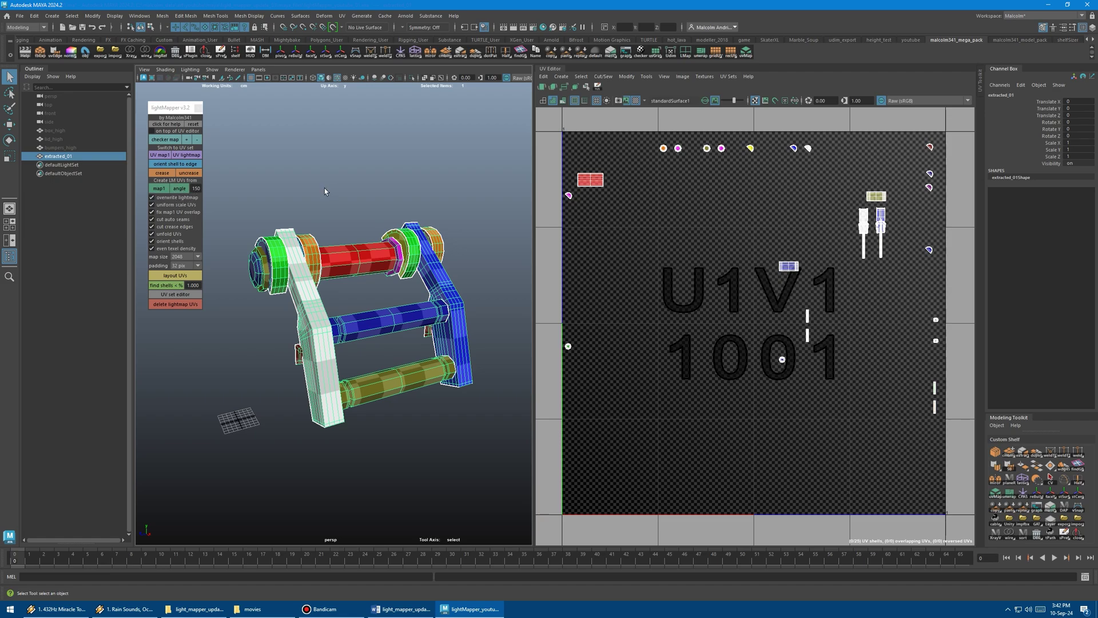
Create lightmap UVs for the extracted_01 latch from its map1 UV set.
right_click_drag(743, 269, 703, 267, "alt")
scroll(704, 266, "down", 1)
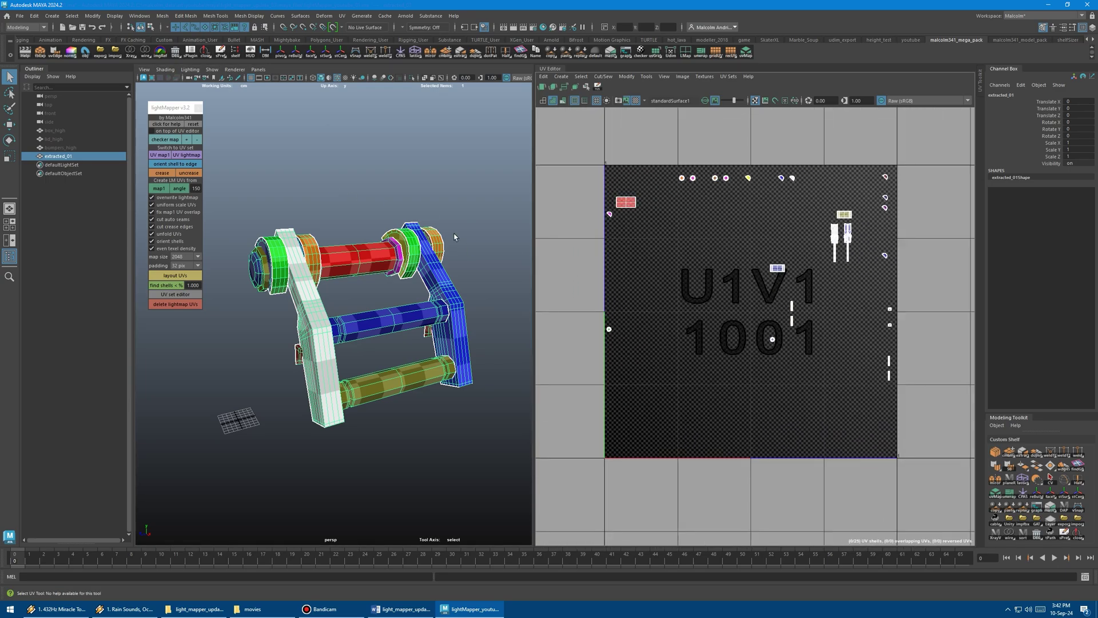
left_click(158, 189)
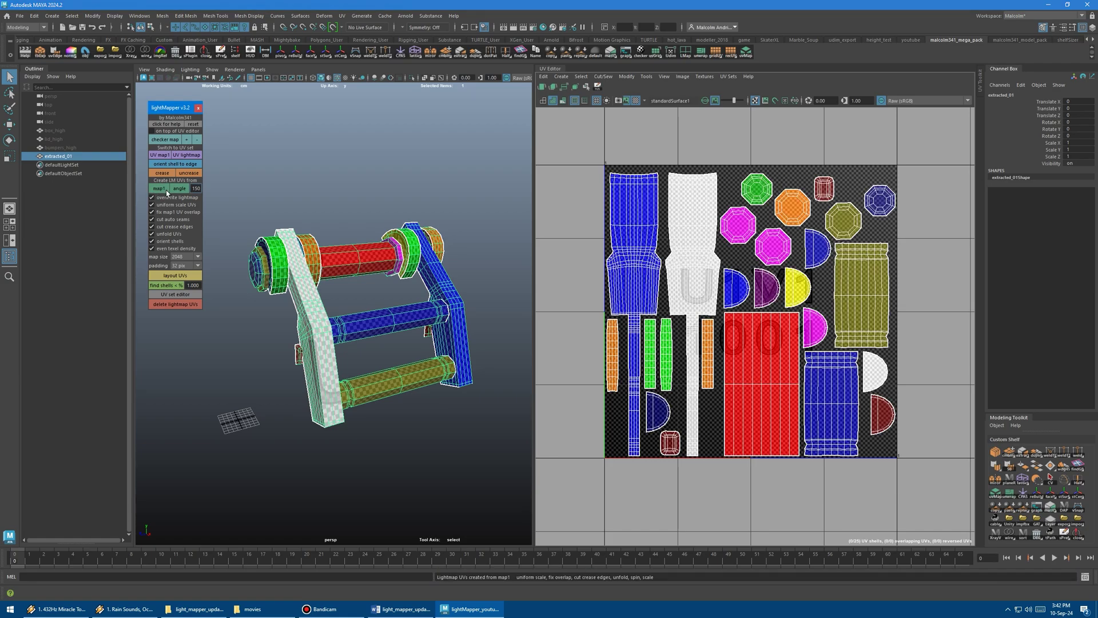
middle_click_drag(684, 259, 676, 249, "alt")
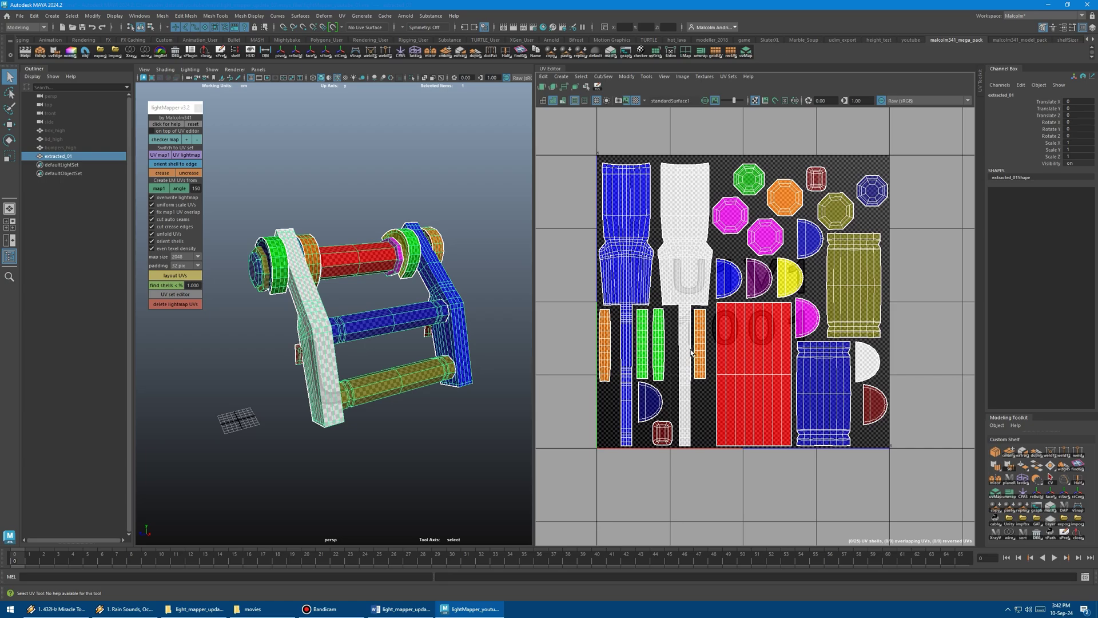
Open the UV Set Editor and compare the latch's map1 and lightmap UV sets.
left_click(164, 293)
left_click(171, 295)
left_click(171, 295)
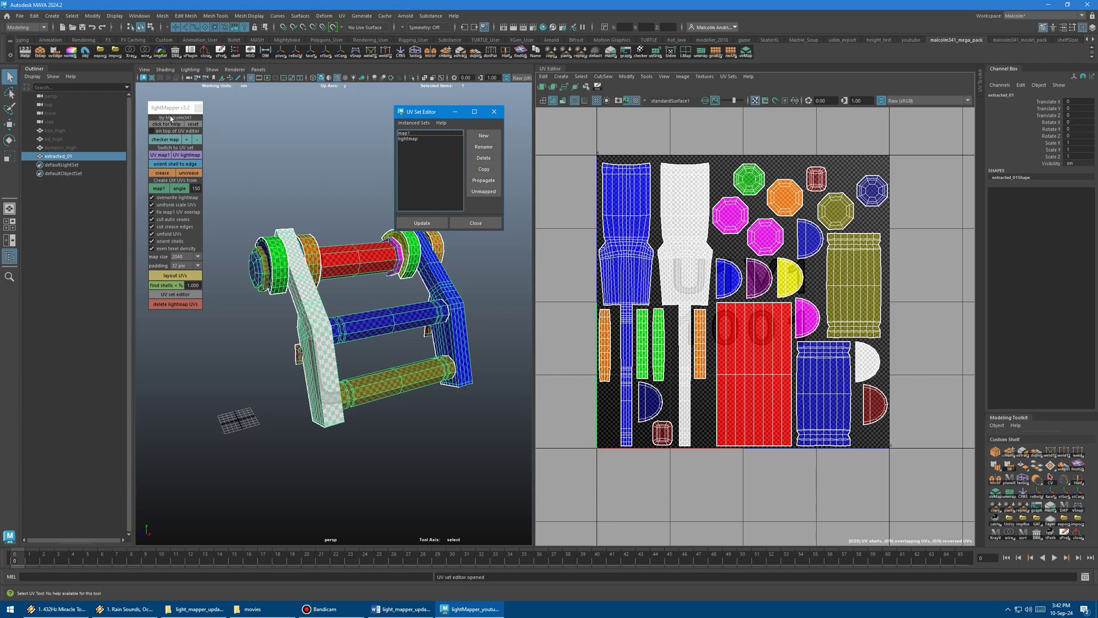
left_click(414, 133)
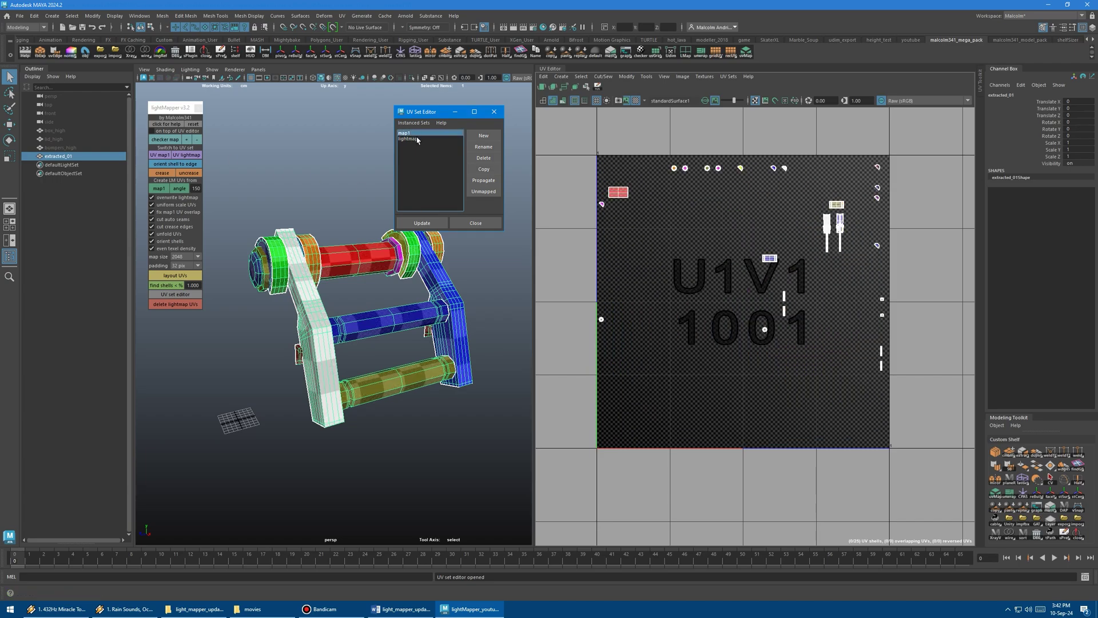
left_click(417, 139)
left_click(410, 133)
left_click(417, 139)
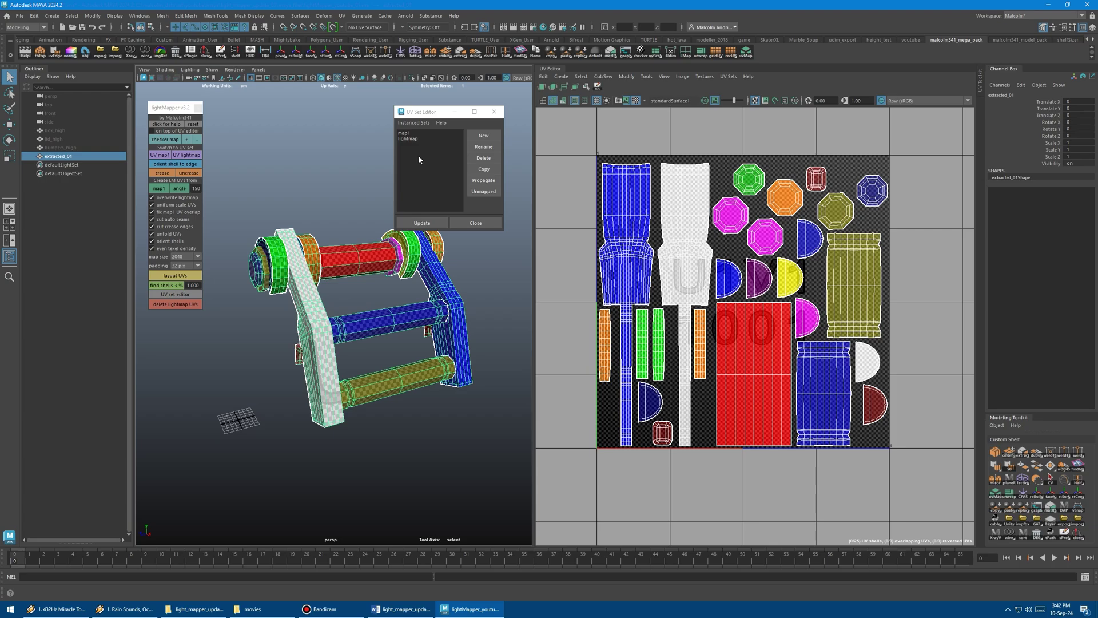
Switch all meshes back and forth between map1 and lightmap with lightMapper's own UV set switches, finishing on lightmap.
left_click(160, 156)
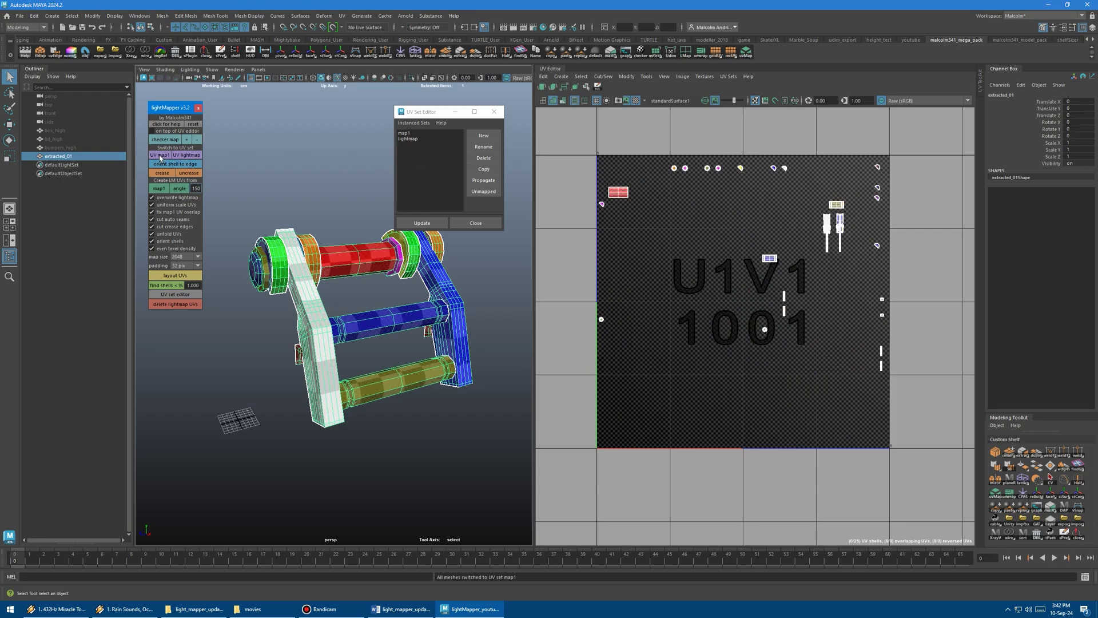
left_click(182, 156)
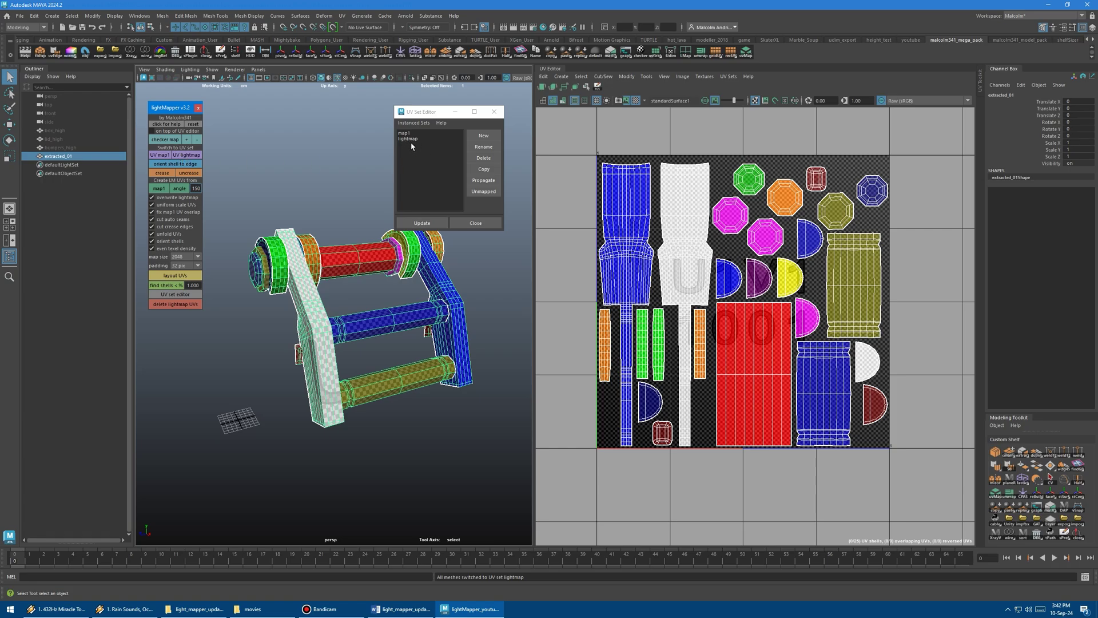
left_click(157, 154)
left_click(184, 155)
left_click(162, 155)
left_click(185, 155)
left_click(160, 155)
left_click(186, 155)
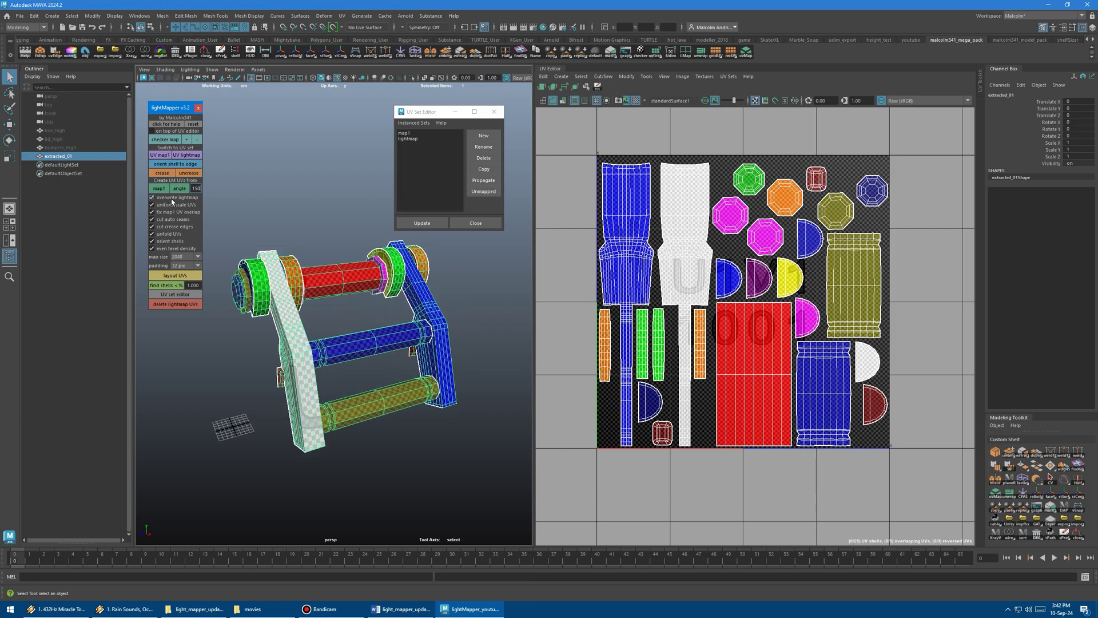
Try to create lightmap UVs from map1 with overwrite lightmap turned off, and re-enable that option.
left_click(152, 198)
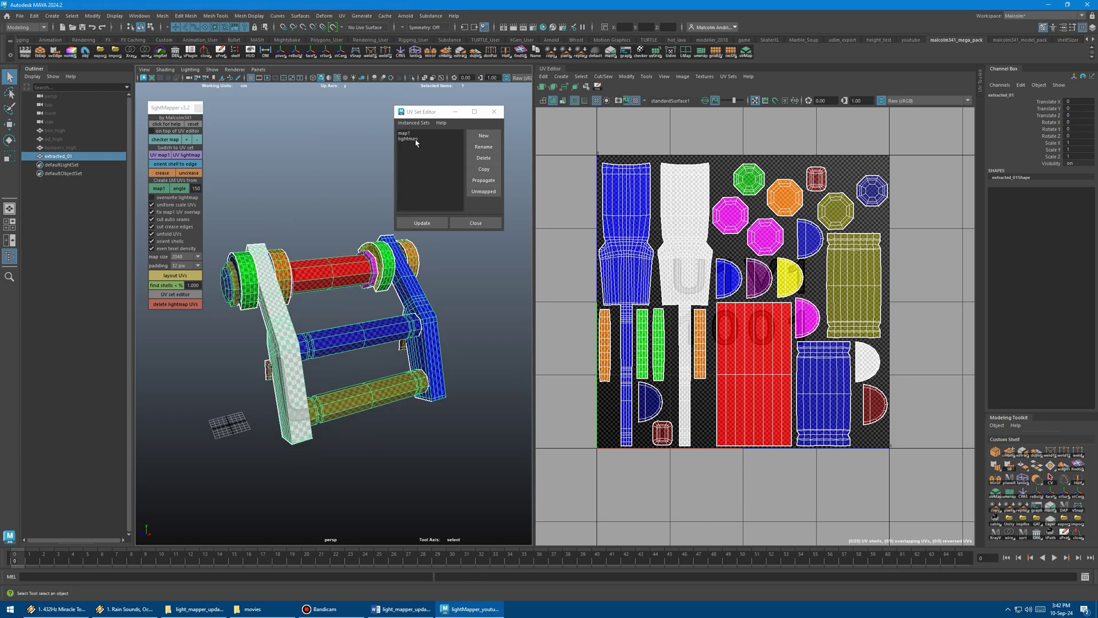
left_click(161, 189)
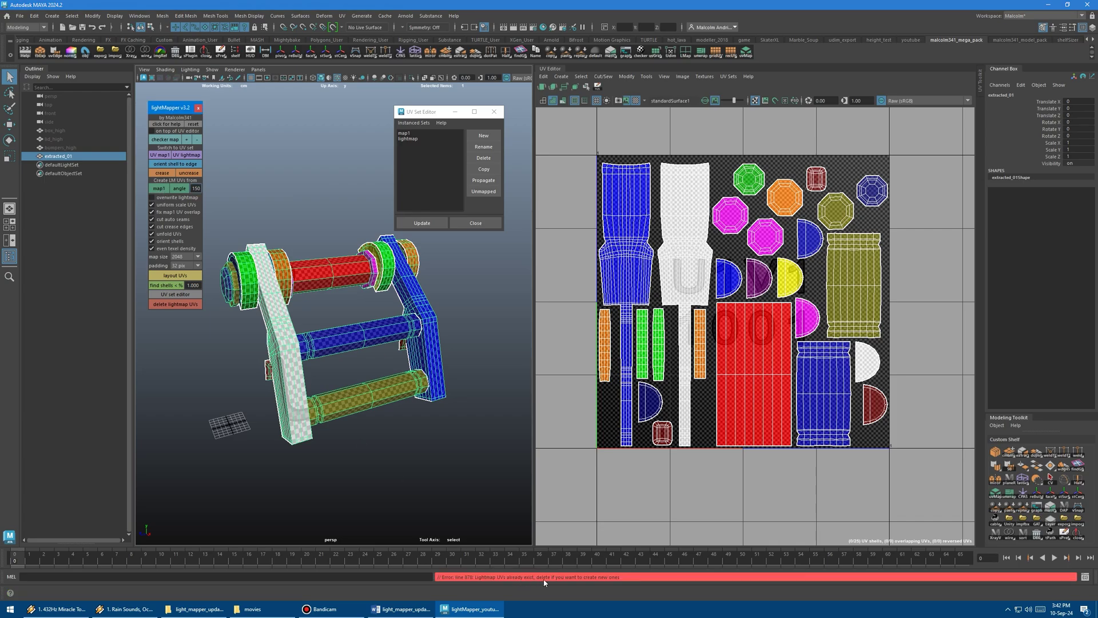
left_click(246, 186, "alt")
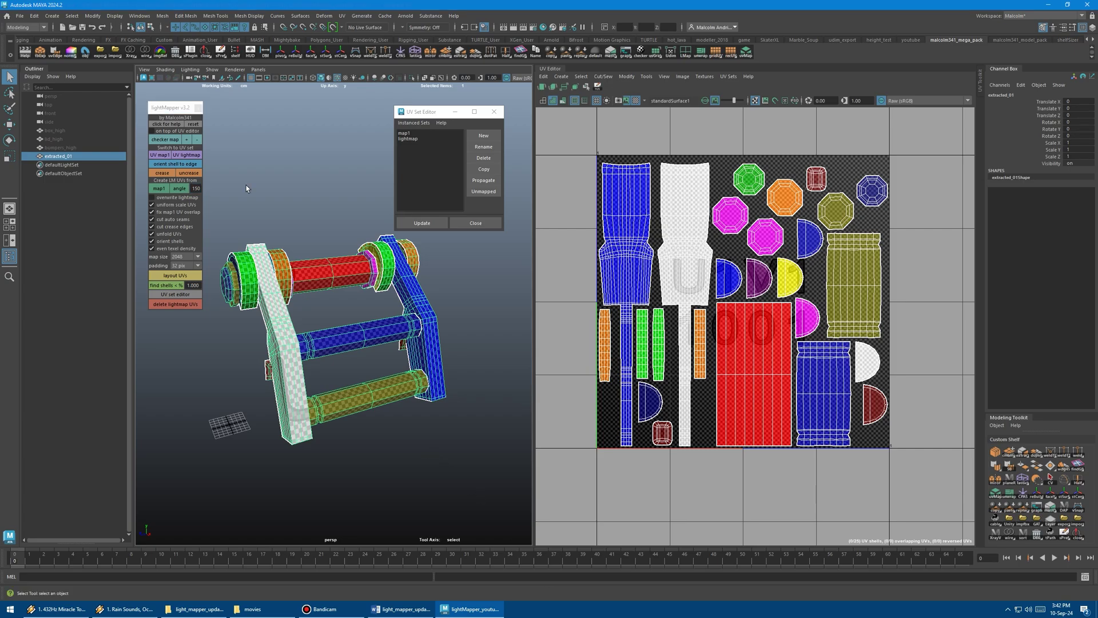
left_click(167, 198)
Move several groups of the latch's lightmap UVs out of place and overwrite them by recreating lightmap UVs from map1.
key("F12")
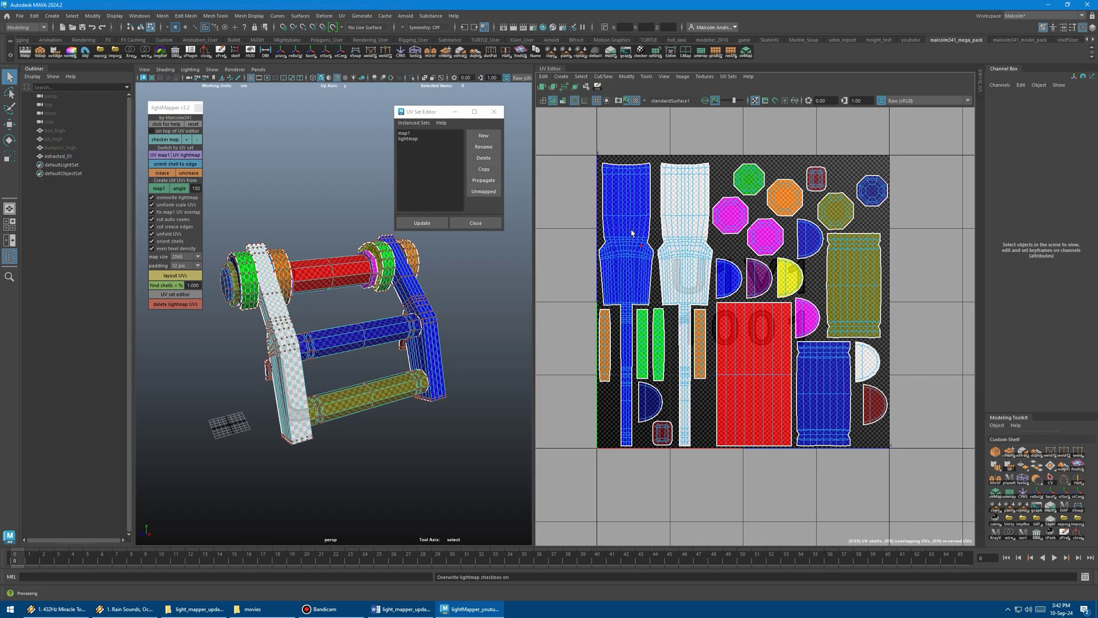
left_click_drag(639, 222, 596, 263)
key("w")
middle_click_drag(674, 267, 620, 261)
left_click_drag(682, 193, 749, 277)
middle_click_drag(658, 286, 704, 254)
left_click_drag(686, 302, 767, 389)
middle_click_drag(687, 331, 671, 349)
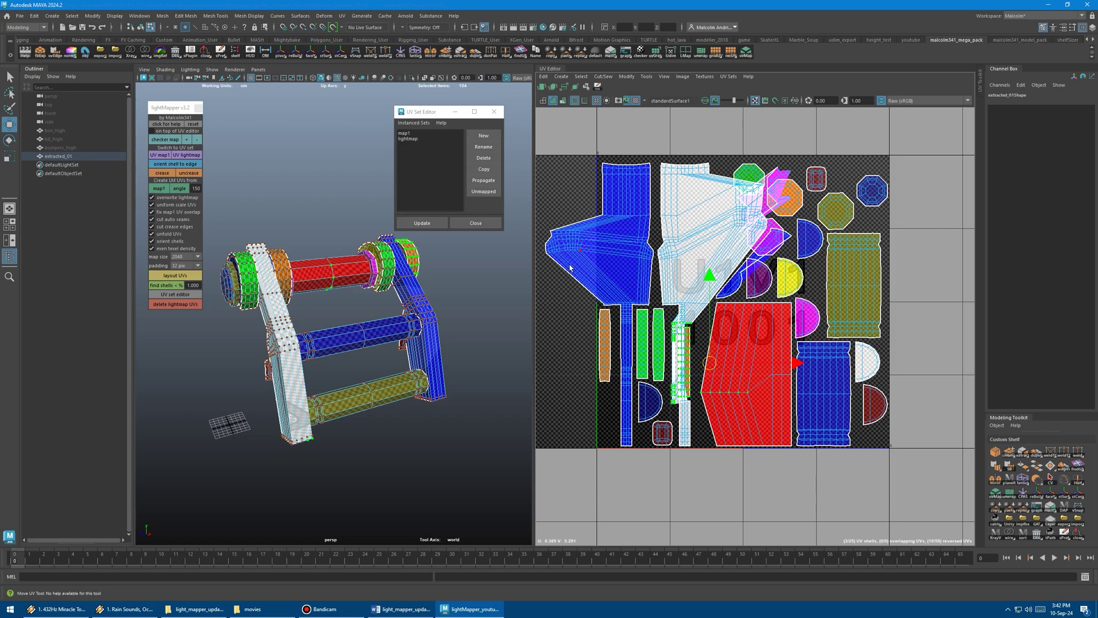
left_click(159, 189)
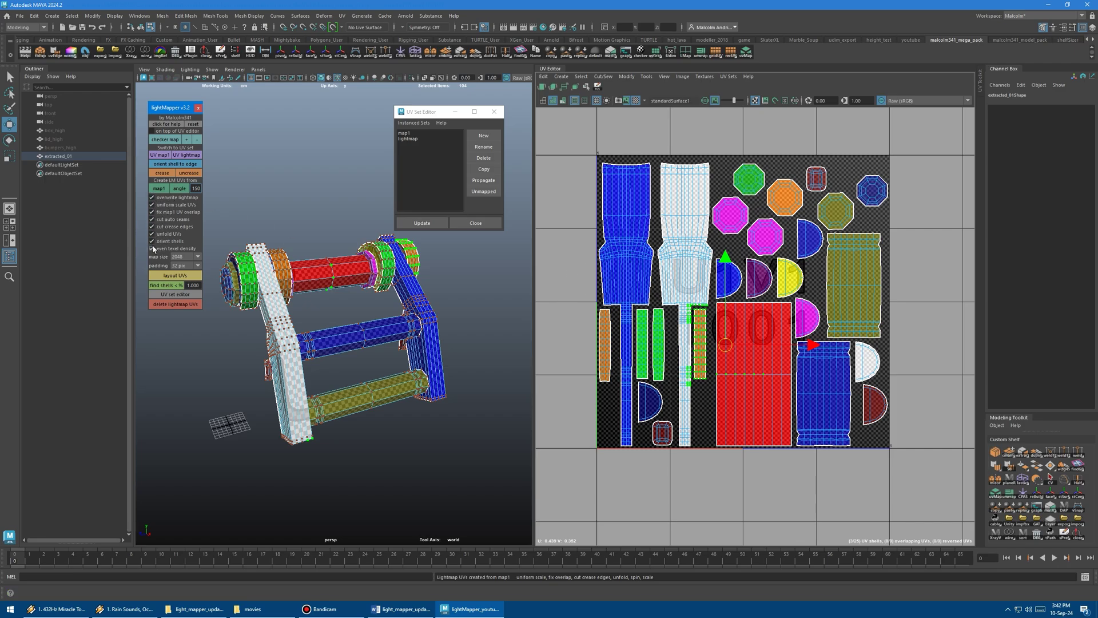
Read through the lightMapper help descriptions of the lightmap creation options, and close the help.
left_click(165, 124)
scroll(570, 220, "down", 2)
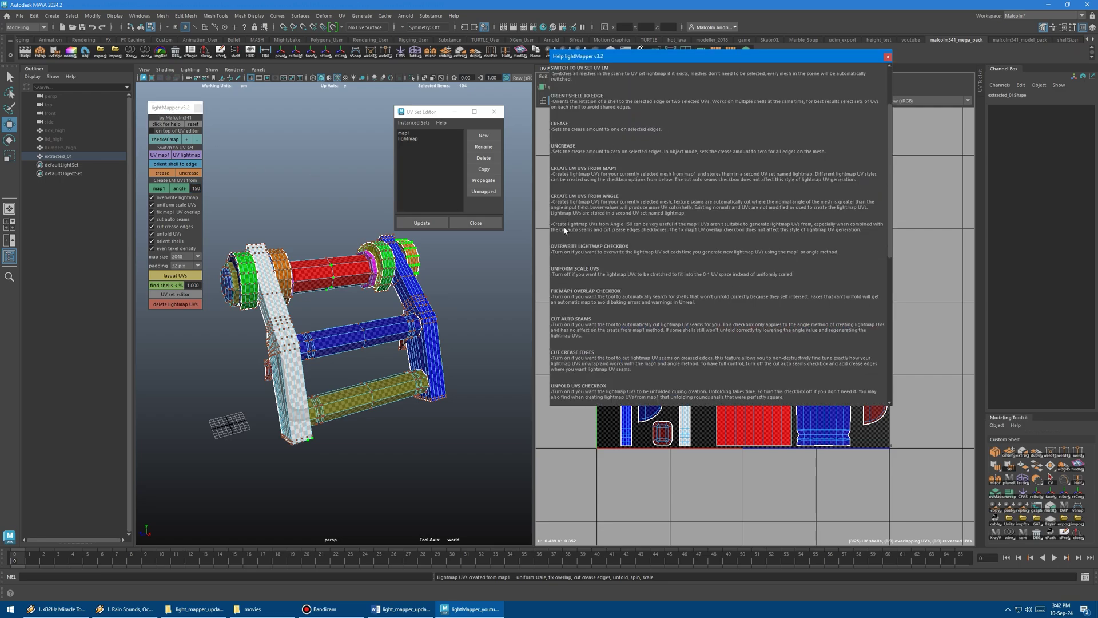
scroll(565, 231, "down", 8)
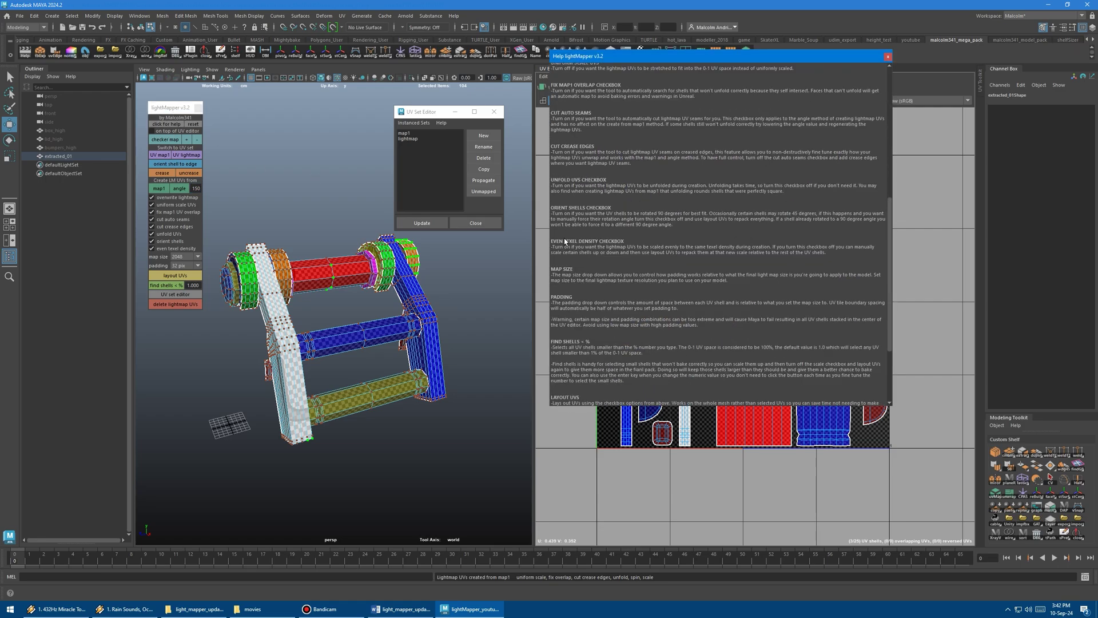
scroll(564, 240, "down", 4)
left_click(888, 57)
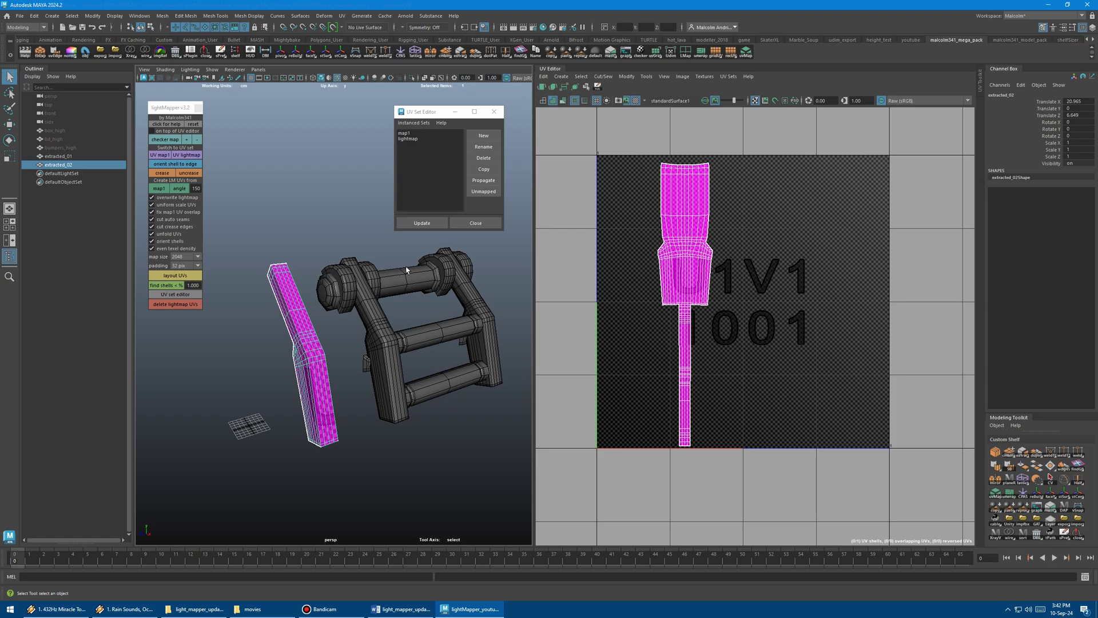
Turn off uniform scale UVs and create lightmap UVs from map1 for the separated latch arm extracted_02.
left_click(160, 206)
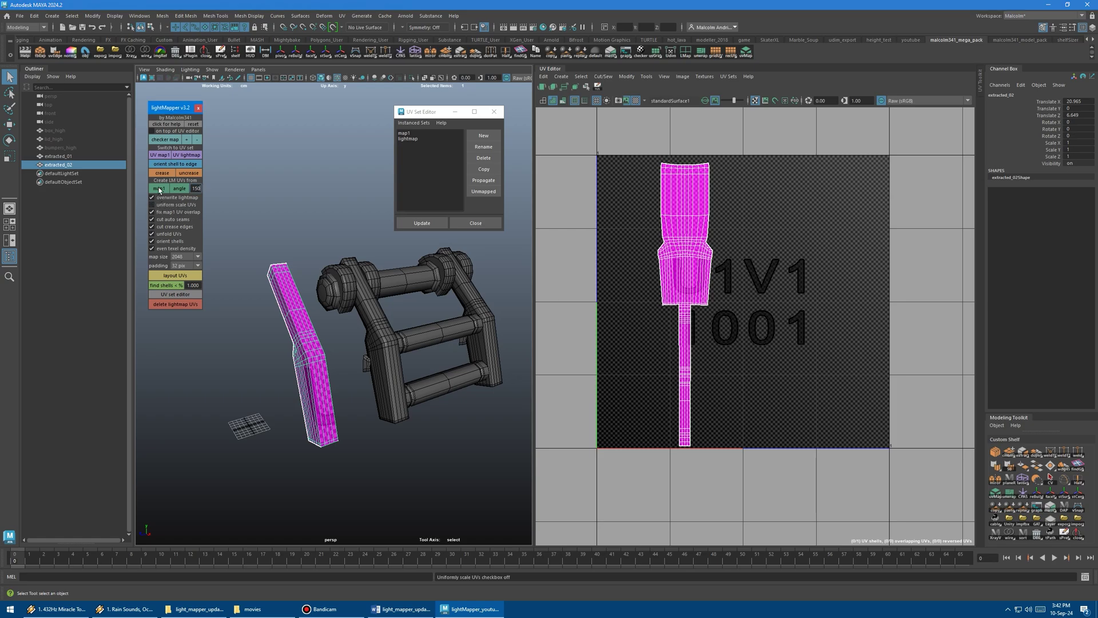
left_click(160, 190)
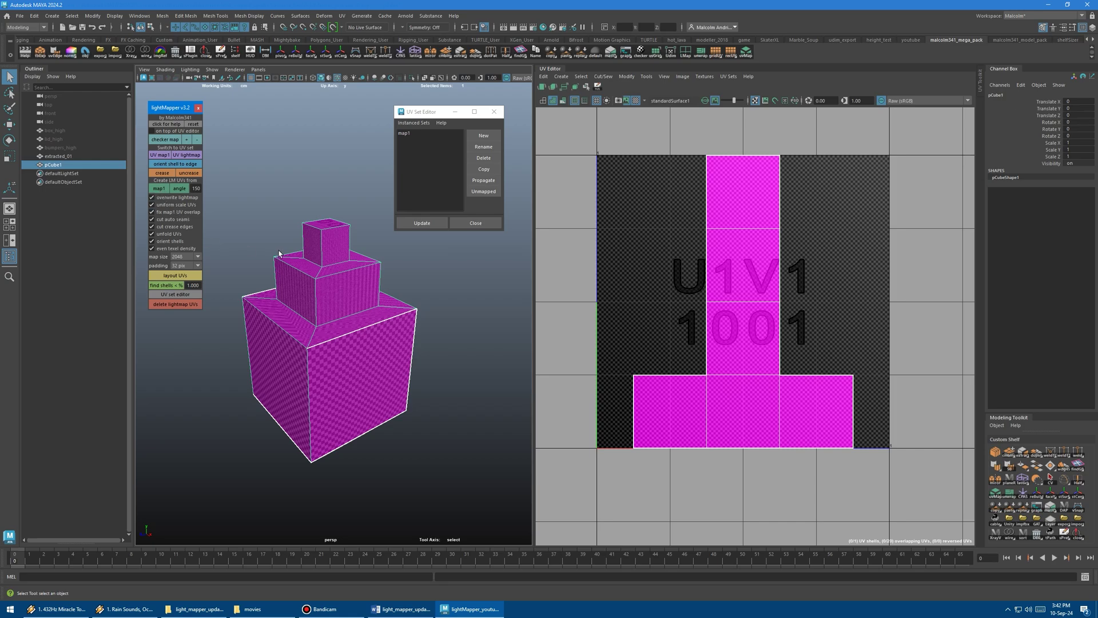
Move the stepped cube's top face aside in the UV layout, undo the move and return to object mode.
mouse_move(317, 264)
left_mouse_down("alt")
mouse_move(308, 275)
mouse_move(330, 249)
left_mouse_up("alt")
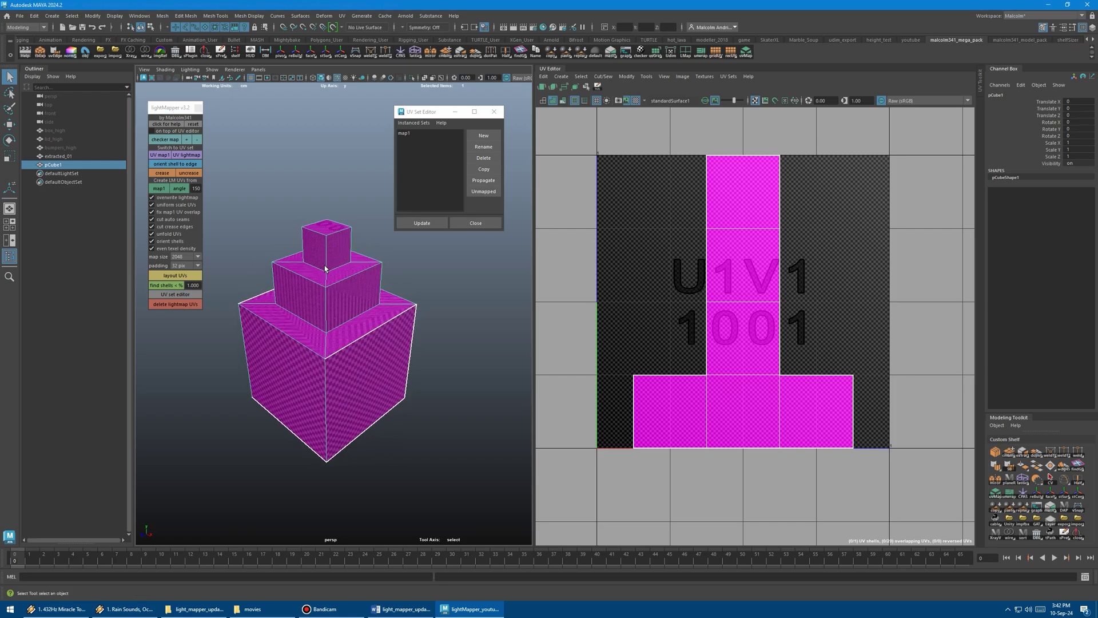
left_click_drag(332, 270, 414, 323, "alt")
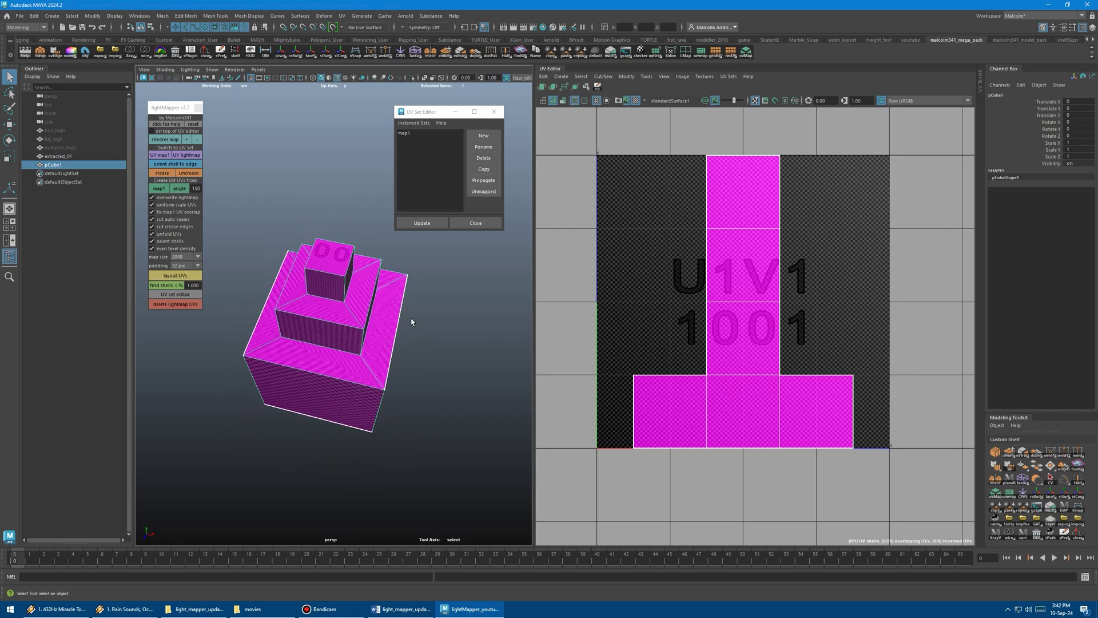
left_click_drag(287, 304, 324, 297, "alt")
right_click_drag(326, 249, 326, 263)
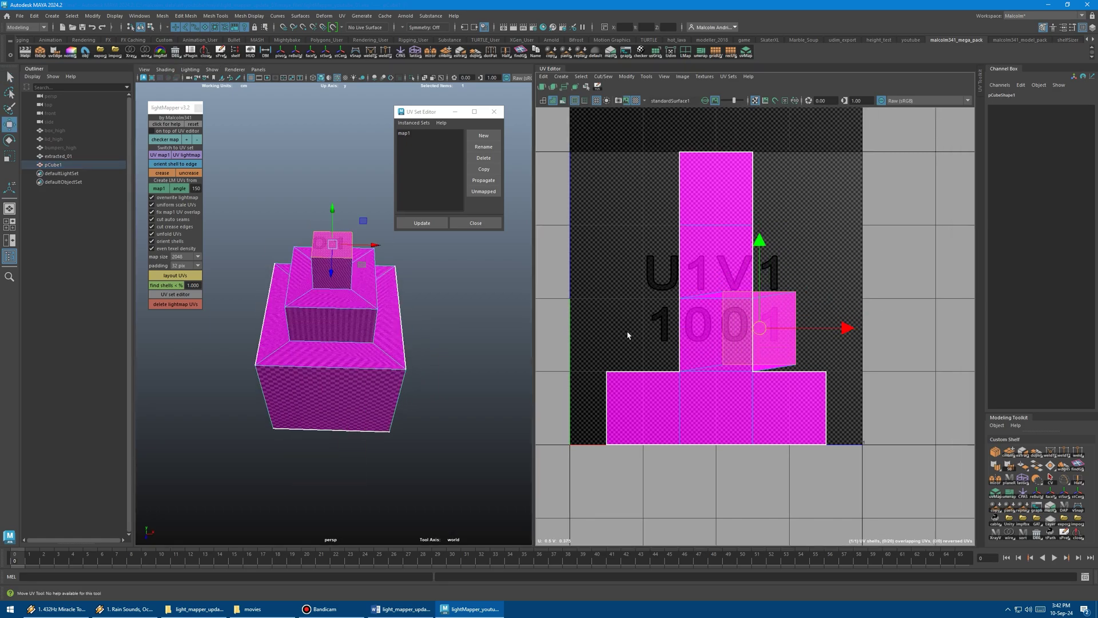
key("ctrl+z")
left_click_drag(364, 301, 310, 270, "alt")
left_click(310, 268)
left_click_drag(262, 190, 421, 309)
mouse_move(402, 346)
left_mouse_down("alt")
mouse_move(377, 324)
mouse_move(392, 340)
left_mouse_up("alt")
scroll(395, 339, "down", 1)
key("F8")
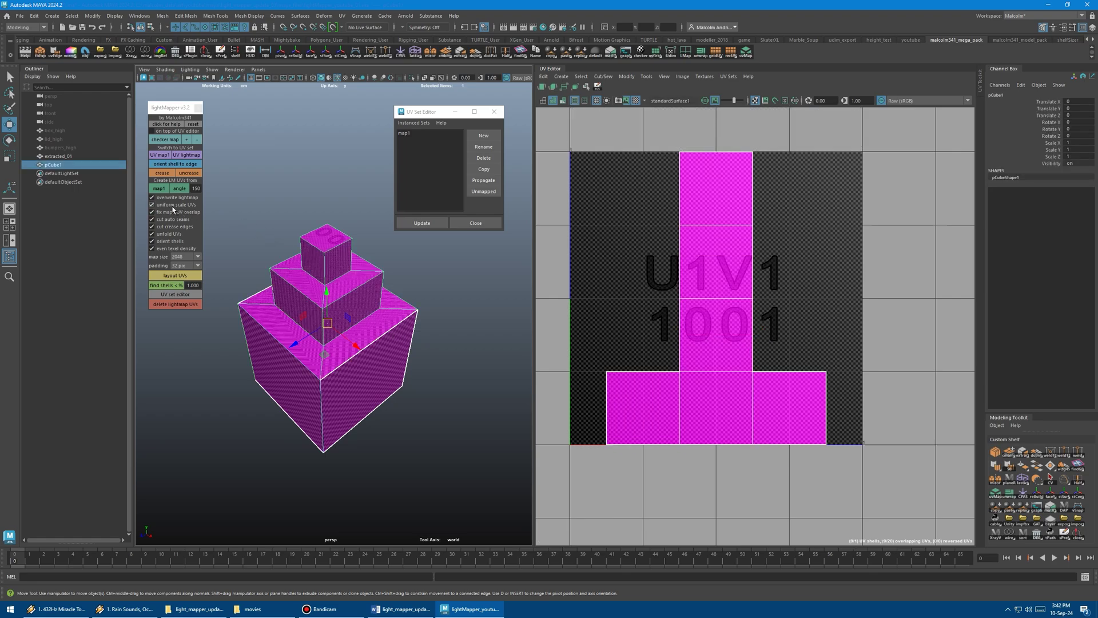
Turn off fix map1 UV overlap and create lightmap UVs from map1 for the stepped cube.
left_click(153, 211)
left_click(160, 189)
left_click_drag(358, 258, 423, 286, "alt")
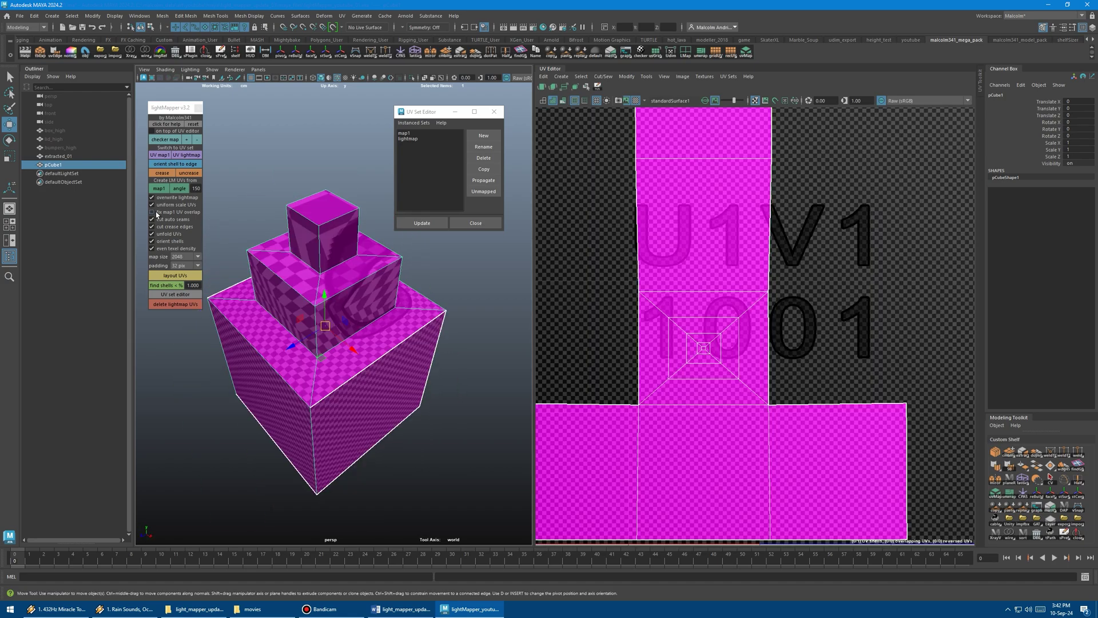
Turn fix map1 UV overlap back on and create lightmap UVs from map1 for the stepped cube.
left_click(155, 212)
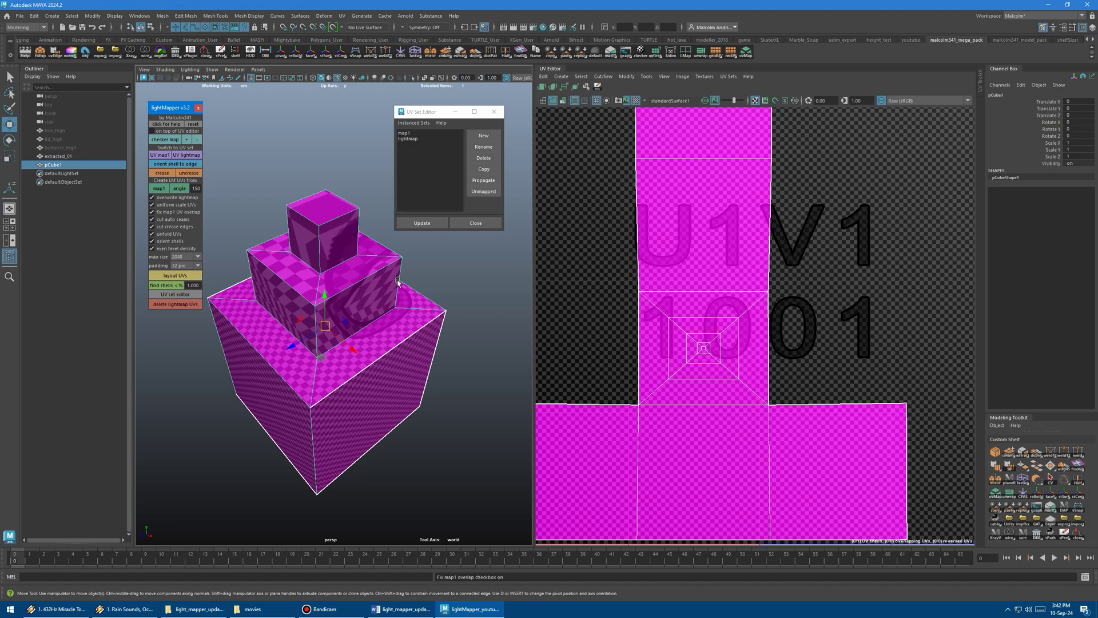
left_click(156, 188)
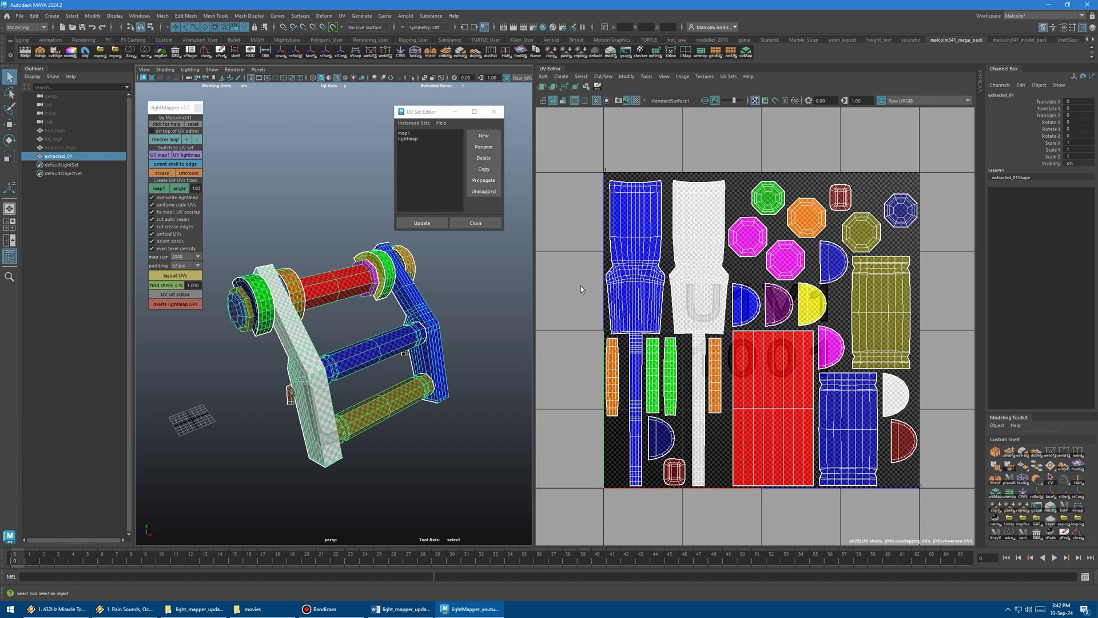
Compare the UV shells of the latch mesh extracted_01 in the map1 and lightmap UV sets.
middle_click_drag(715, 350, 682, 342, "alt")
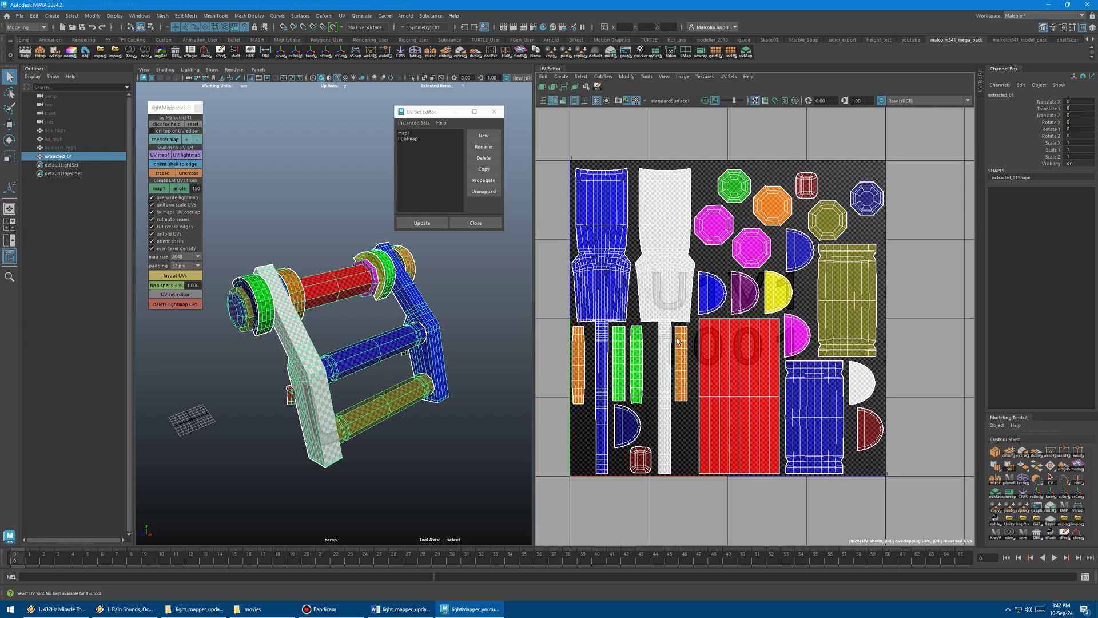
left_click(407, 133)
middle_click_drag(630, 246, 678, 322, "alt")
right_click_drag(678, 322, 721, 284, "alt")
middle_click_drag(722, 284, 780, 314, "alt")
right_click_drag(780, 314, 844, 287, "alt")
right_click_drag(629, 248, 674, 252, "alt")
right_click_drag(669, 321, 677, 267, "alt")
scroll(676, 267, "down", 6)
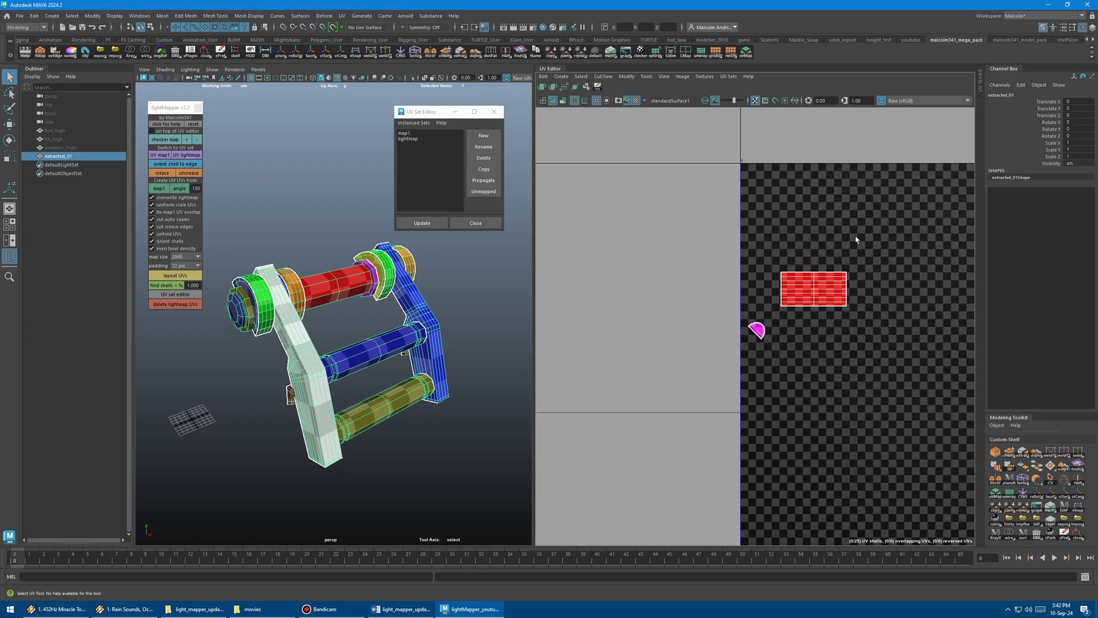
middle_click_drag(750, 395, 681, 264, "alt")
middle_click_drag(751, 248, 573, 350, "alt")
left_click(183, 155)
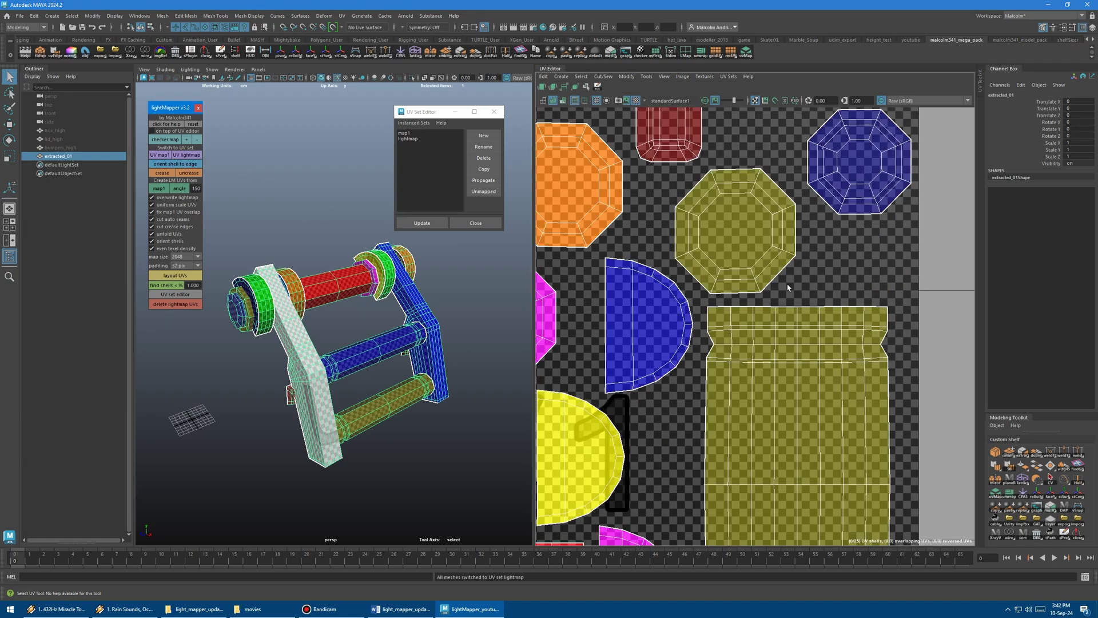
scroll(786, 286, "down", 2)
middle_click_drag(746, 359, 692, 219, "alt")
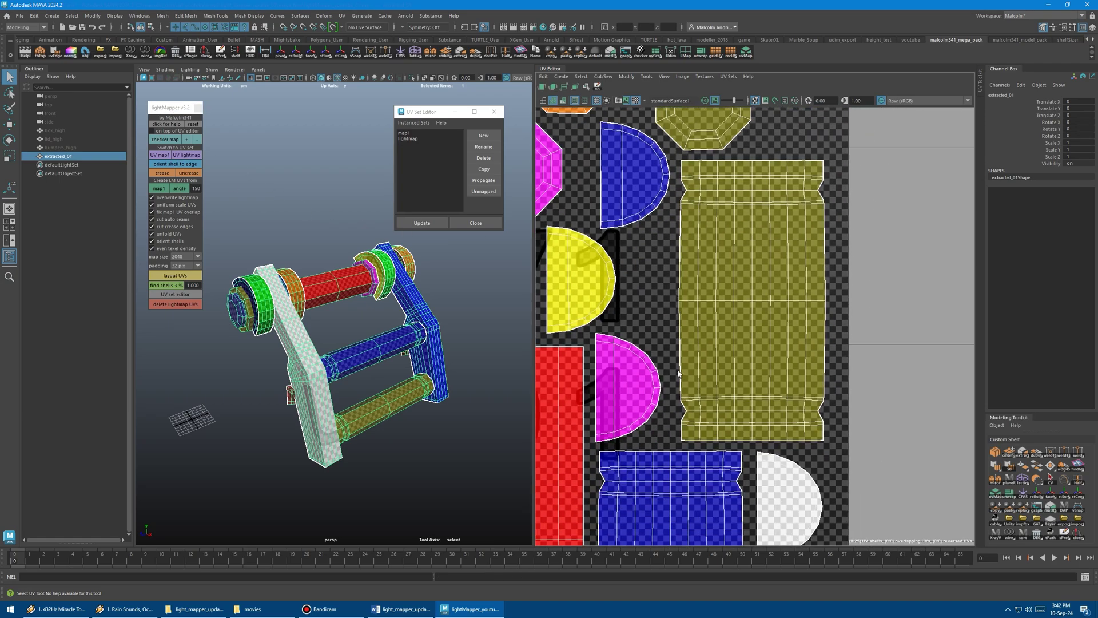
key("a")
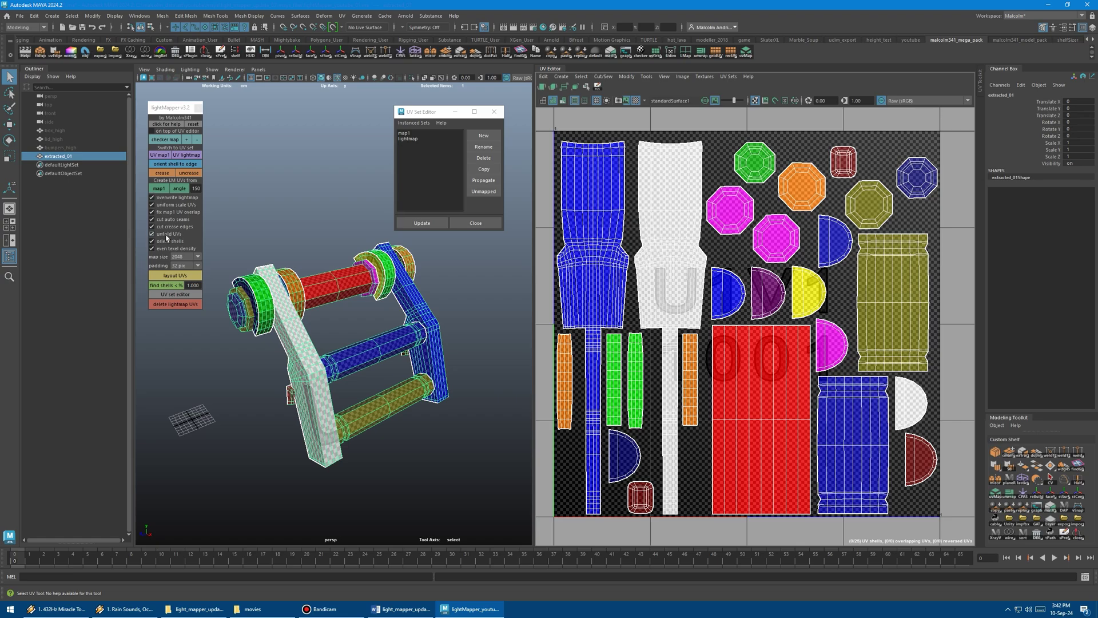
Turn off unfold UVs and create lightmap UVs from map1 for the latch mesh extracted_01.
left_click(166, 235)
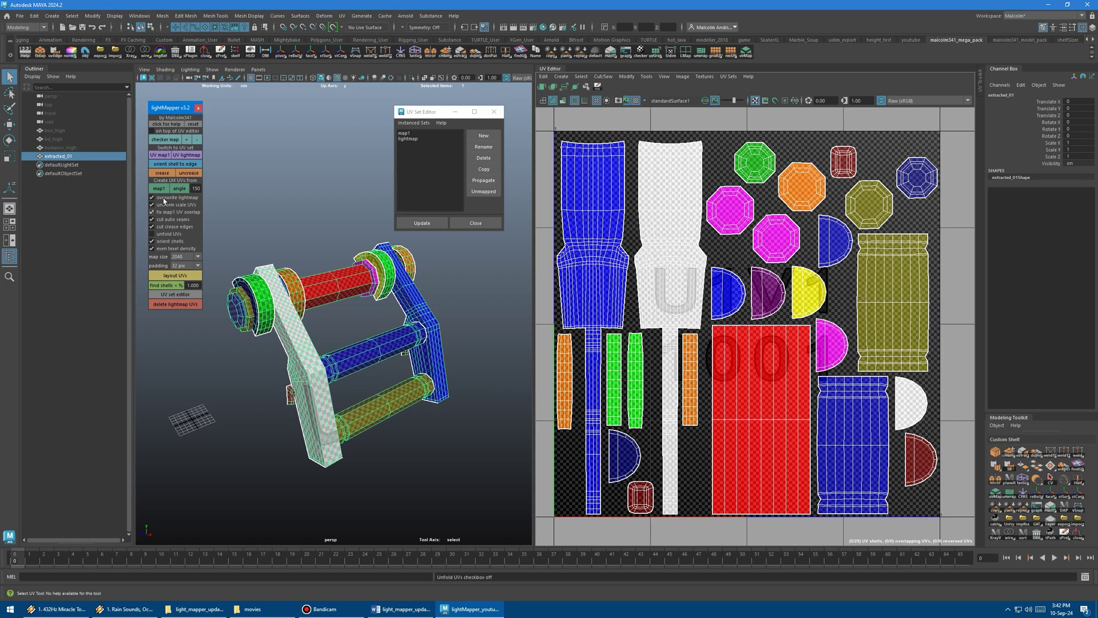
middle_click_drag(711, 347, 716, 348, "alt")
right_click_drag(716, 348, 718, 348, "alt")
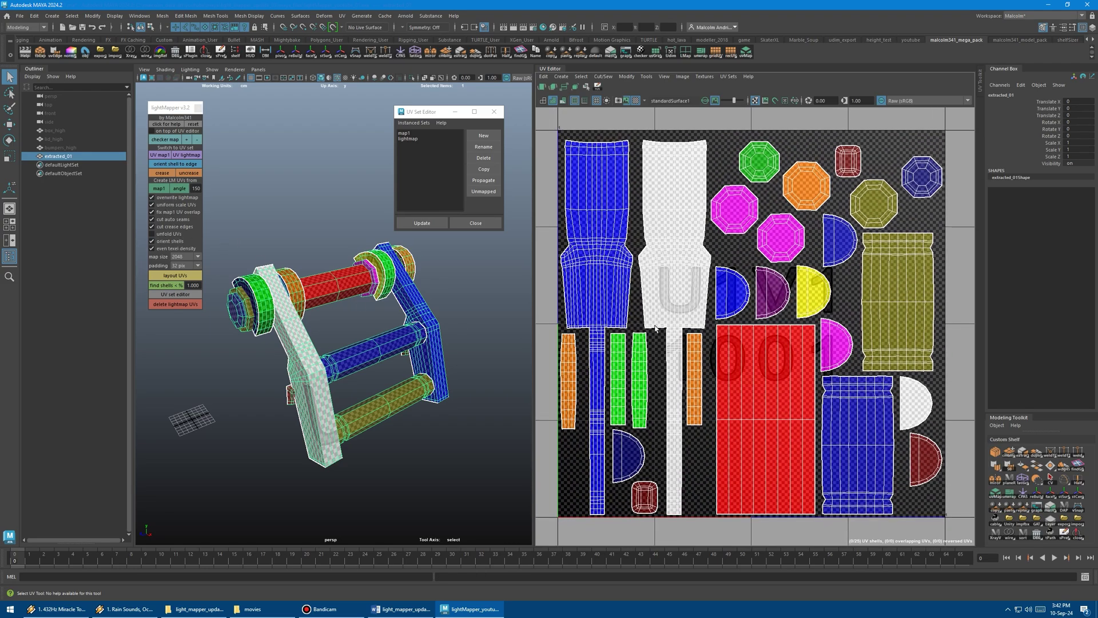
left_click(160, 189)
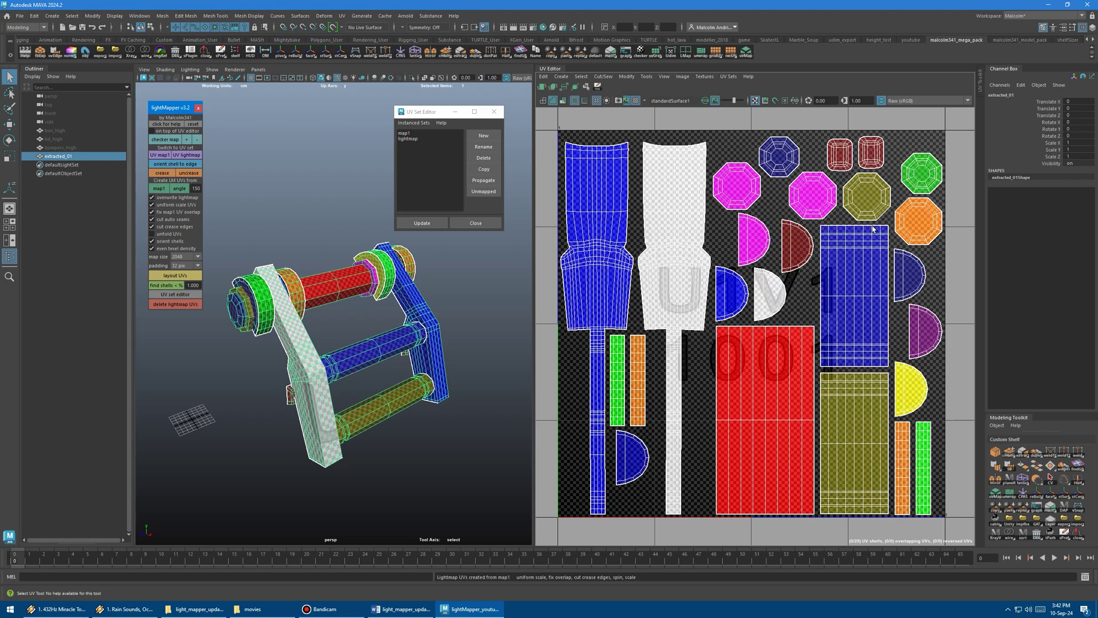
left_click(676, 278)
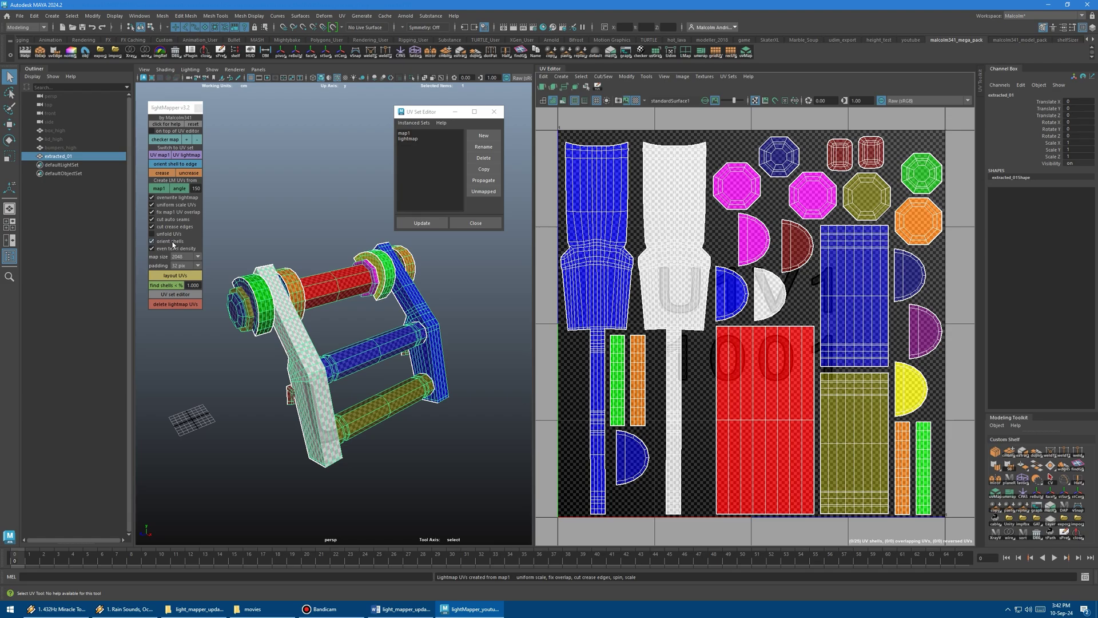
Examine how the half-circle shells are oriented in map1 compared with the lightmap UV set.
middle_click_drag(732, 298, 686, 309, "alt")
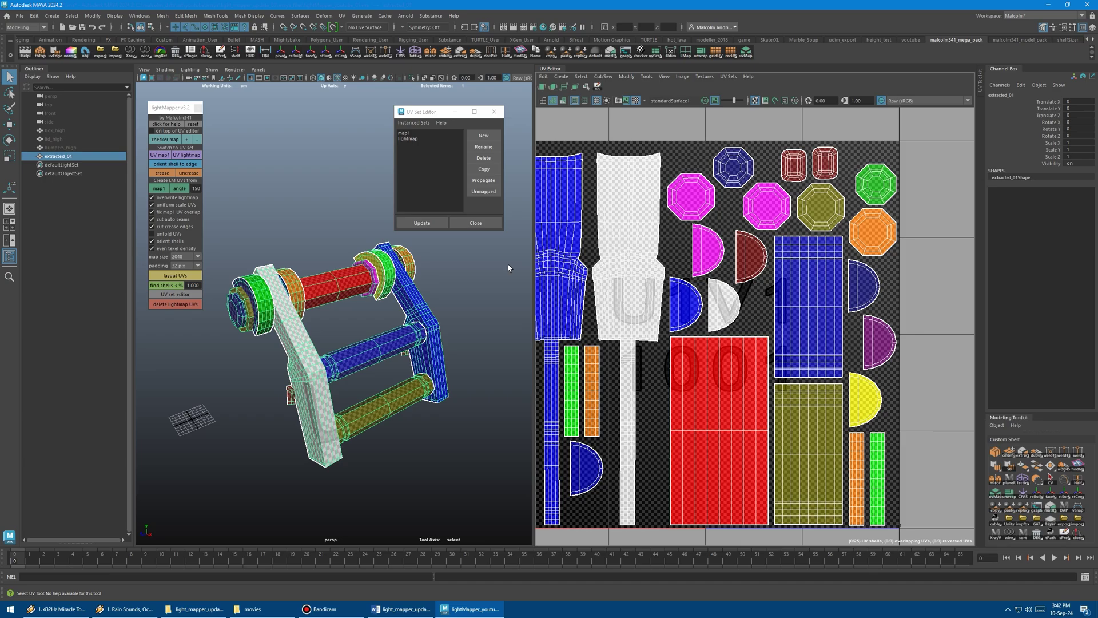
left_click(162, 155)
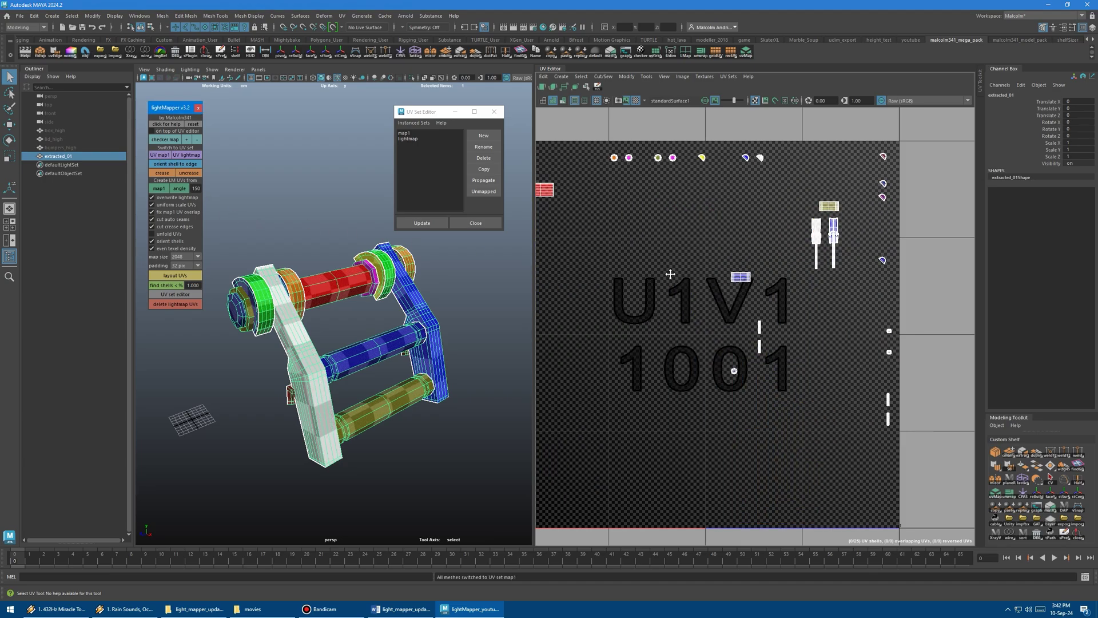
middle_click_drag(669, 257, 674, 384, "alt")
right_click_drag(673, 384, 806, 364, "alt")
scroll(693, 343, "up", 5)
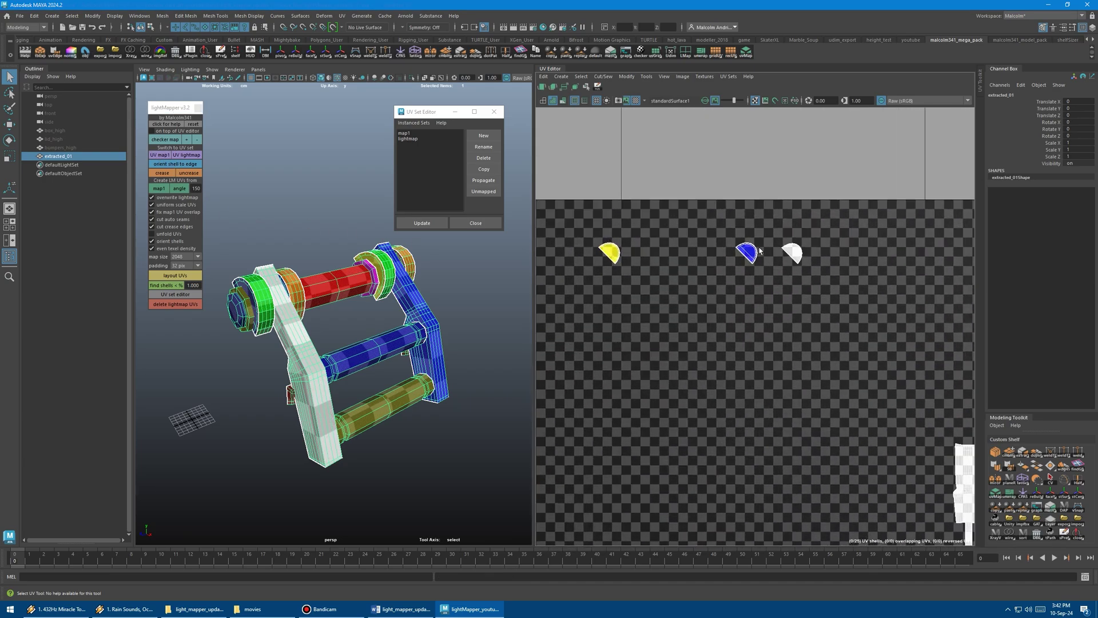
scroll(757, 249, "down", 5)
left_click(187, 156)
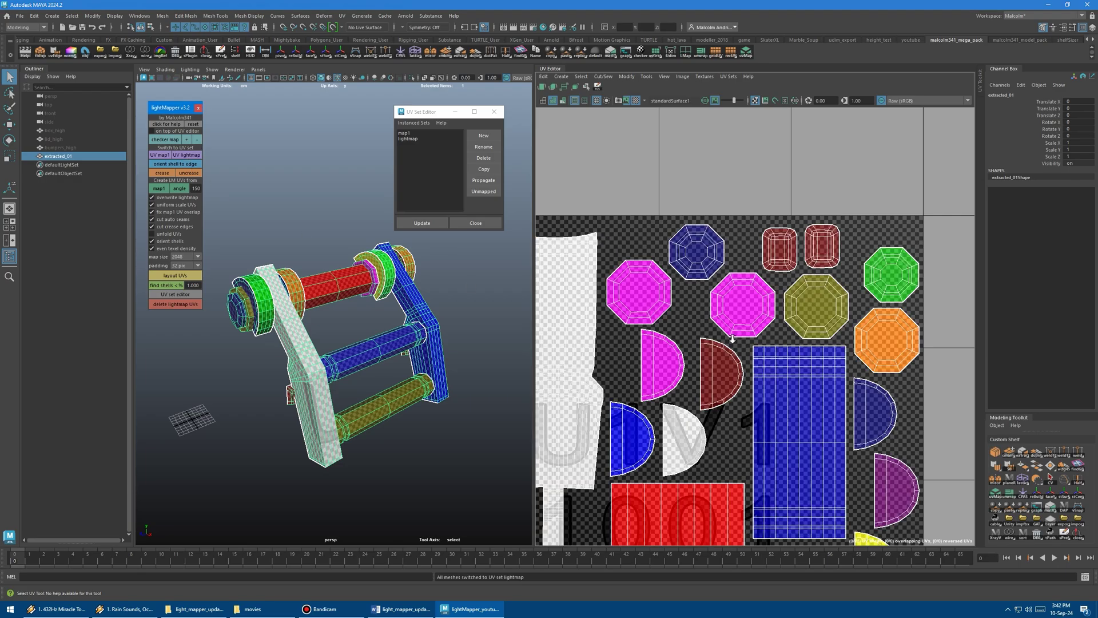
right_click_drag(757, 344, 665, 332, "alt")
middle_click_drag(666, 332, 707, 222, "alt")
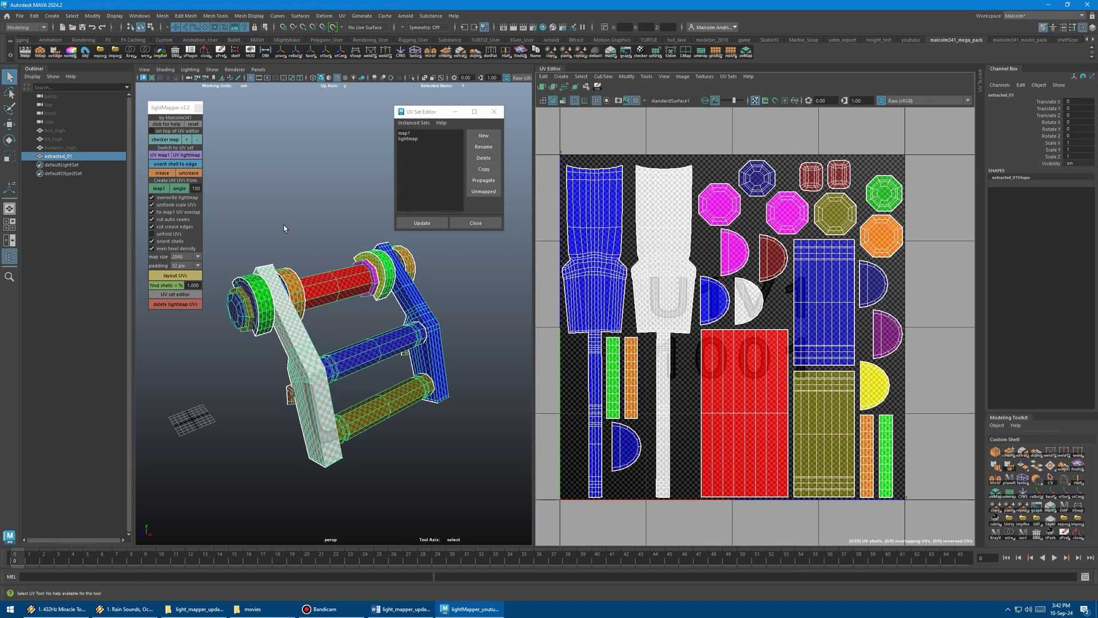
Create the latch's lightmap UVs from map1 with orient shells off, and recreate them with the option on.
left_click(195, 240)
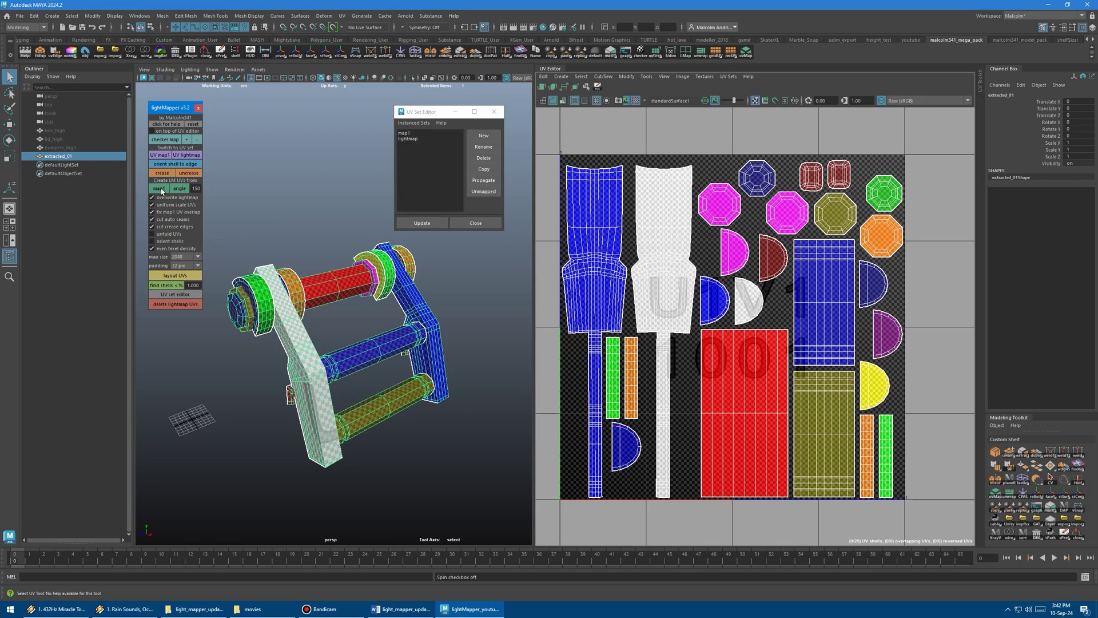
left_click(159, 189)
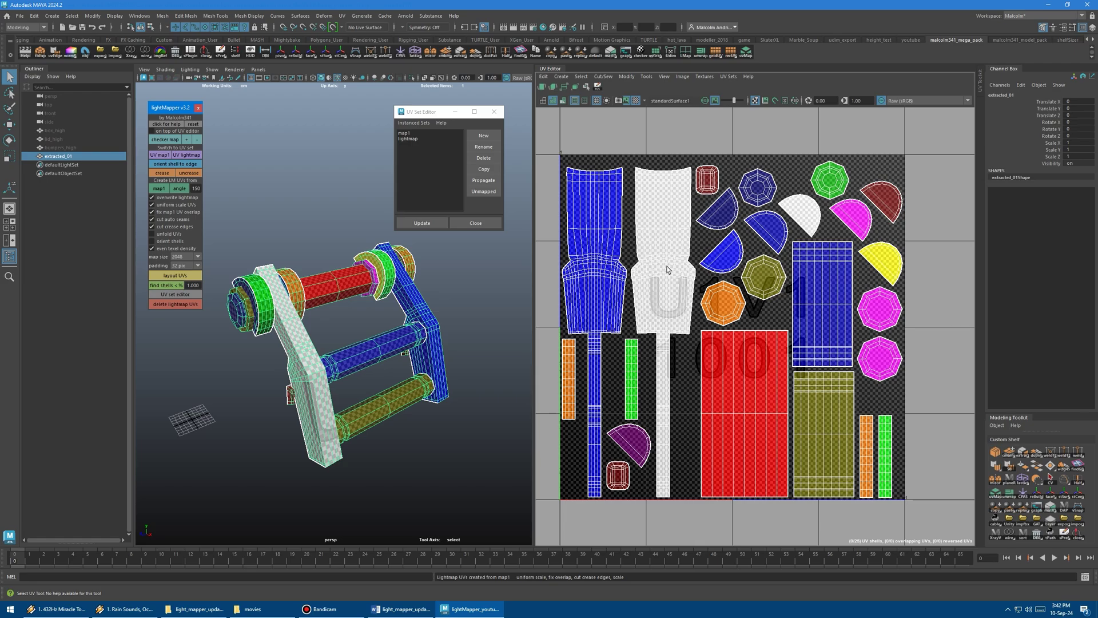
left_click(169, 242)
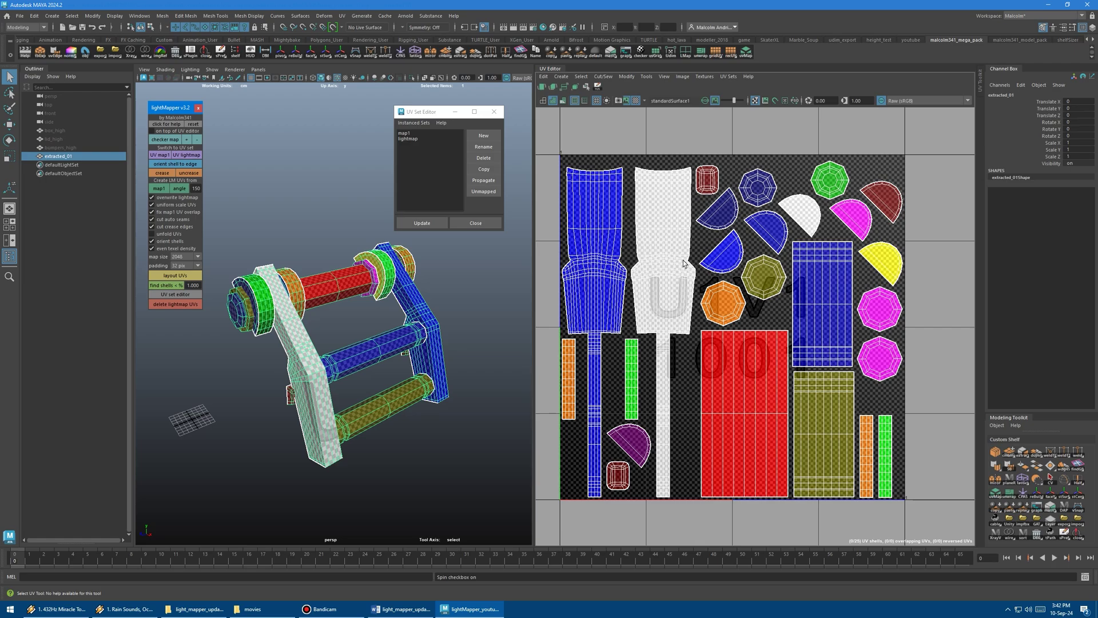
left_click(159, 189)
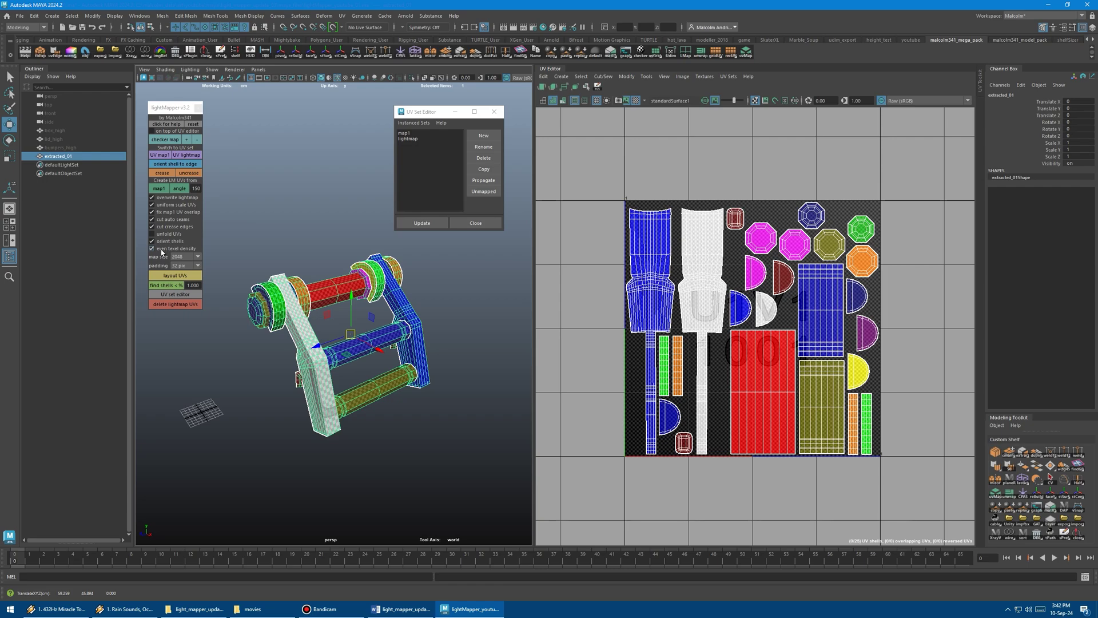
Enlarge the magenta half-circle shell in the map1 UV set and recreate the lightmap UVs from map1.
middle_click_drag(710, 295, 672, 283, "alt")
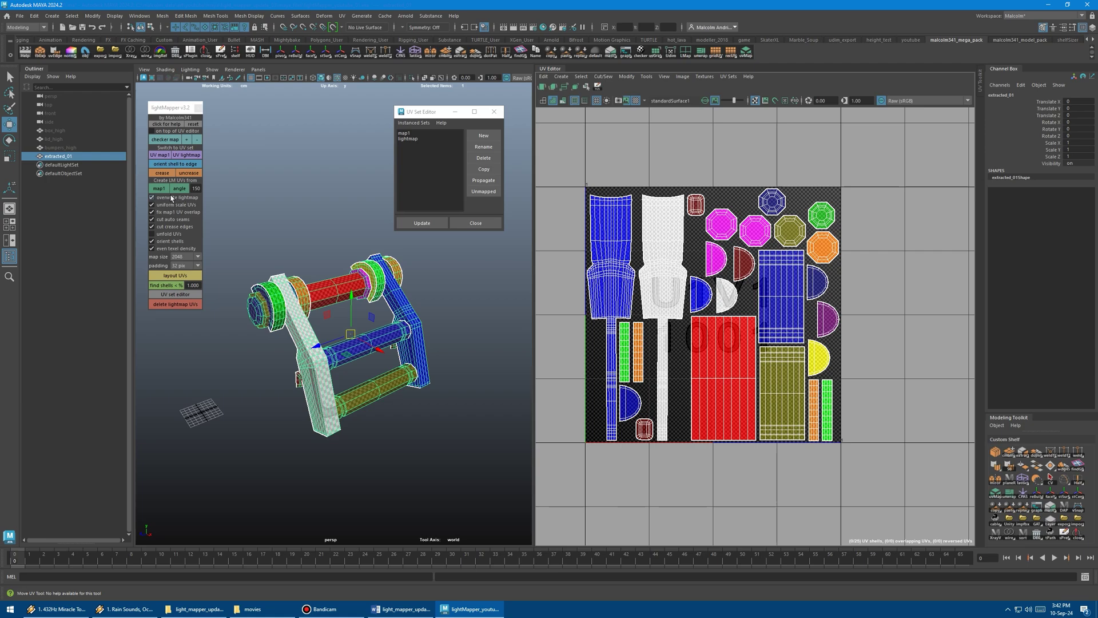
left_click(160, 155)
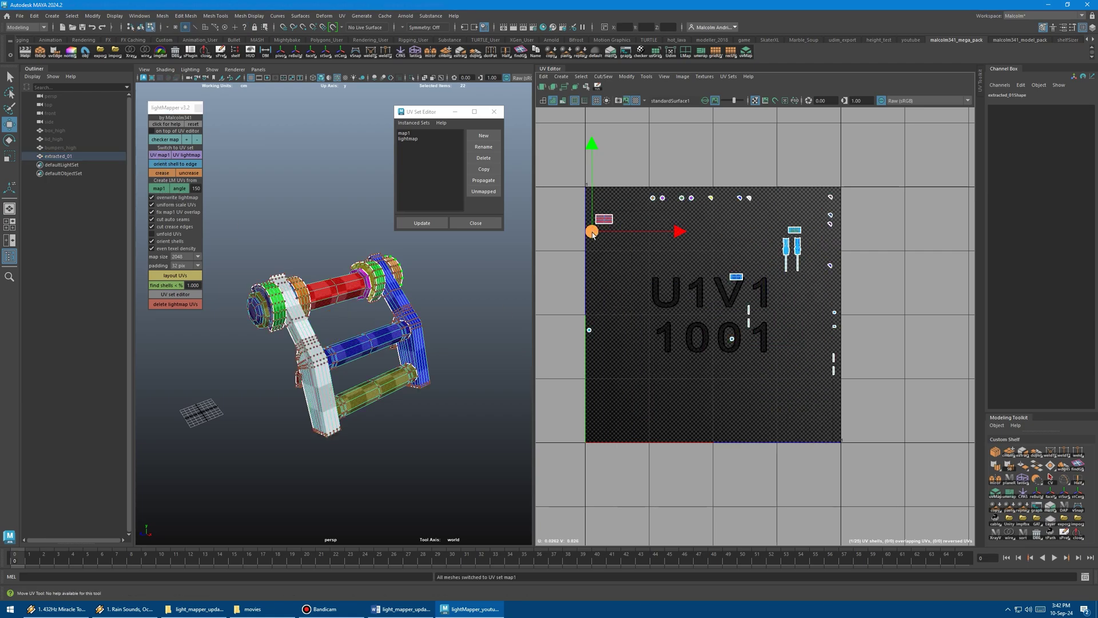
key("r")
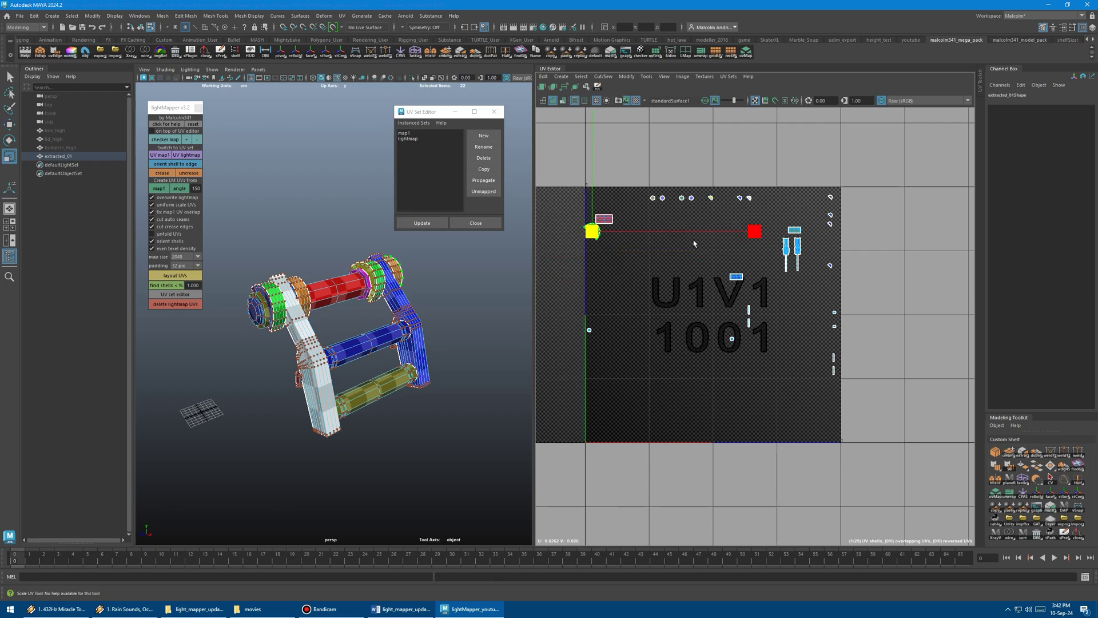
left_click_drag(593, 234, 781, 235)
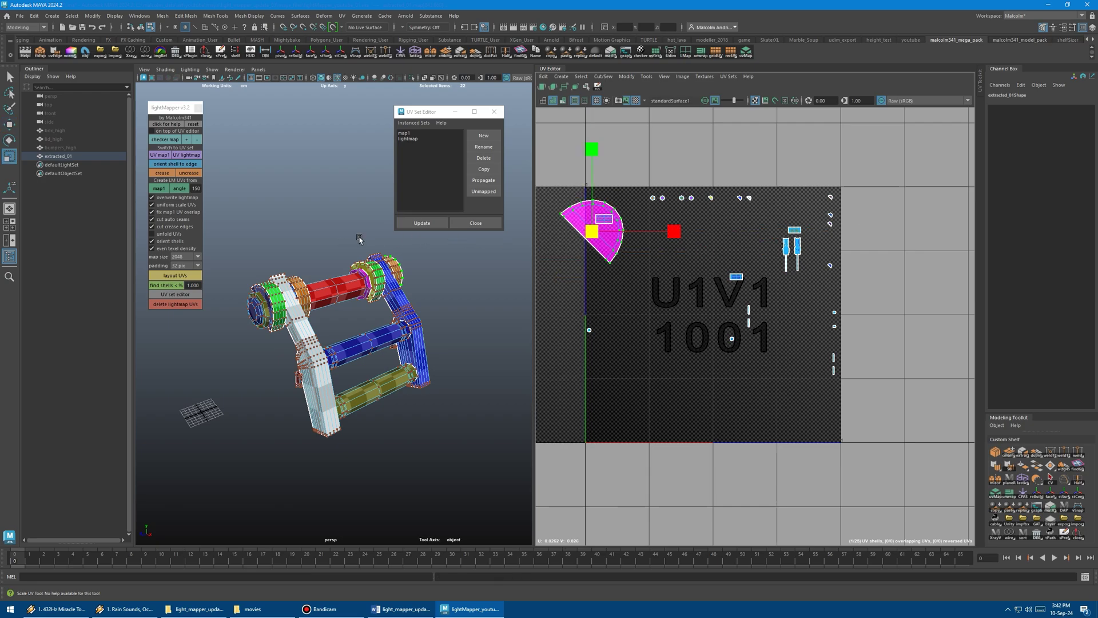
left_click(190, 156)
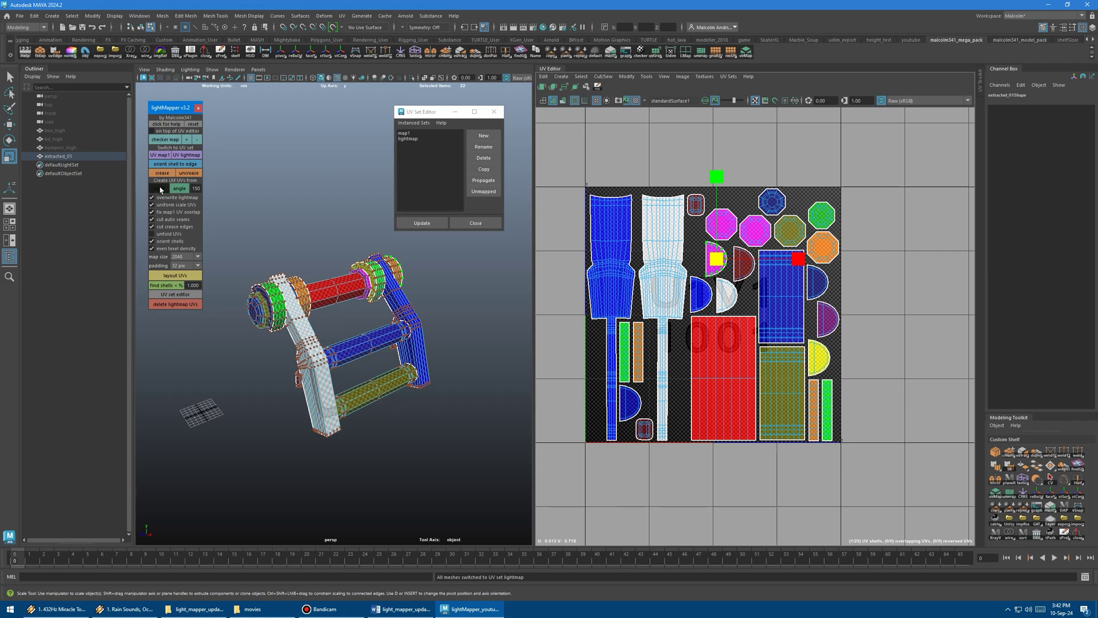
left_click(159, 188)
Move and enlarge the magenta half-circle shell in the lightmap layout, and undo the changes.
key("w")
left_click_drag(715, 259, 795, 272)
key("r")
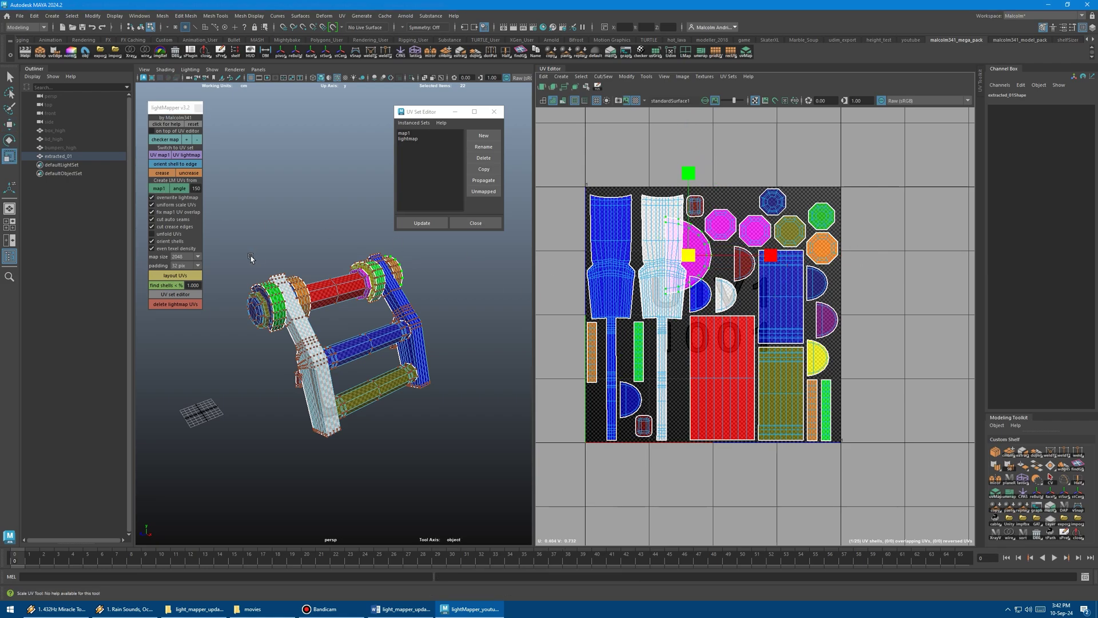
key("ctrl+z")
key("q")
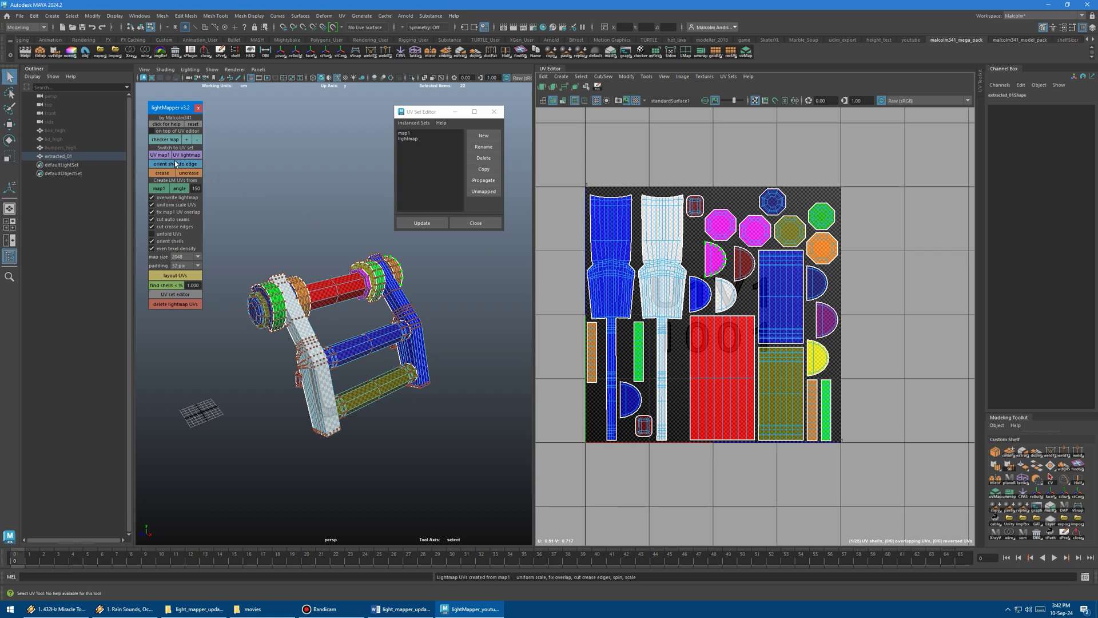
Check the enlarged shell in map1, turn off even texel density and create lightmap UVs from map1.
left_click(163, 155)
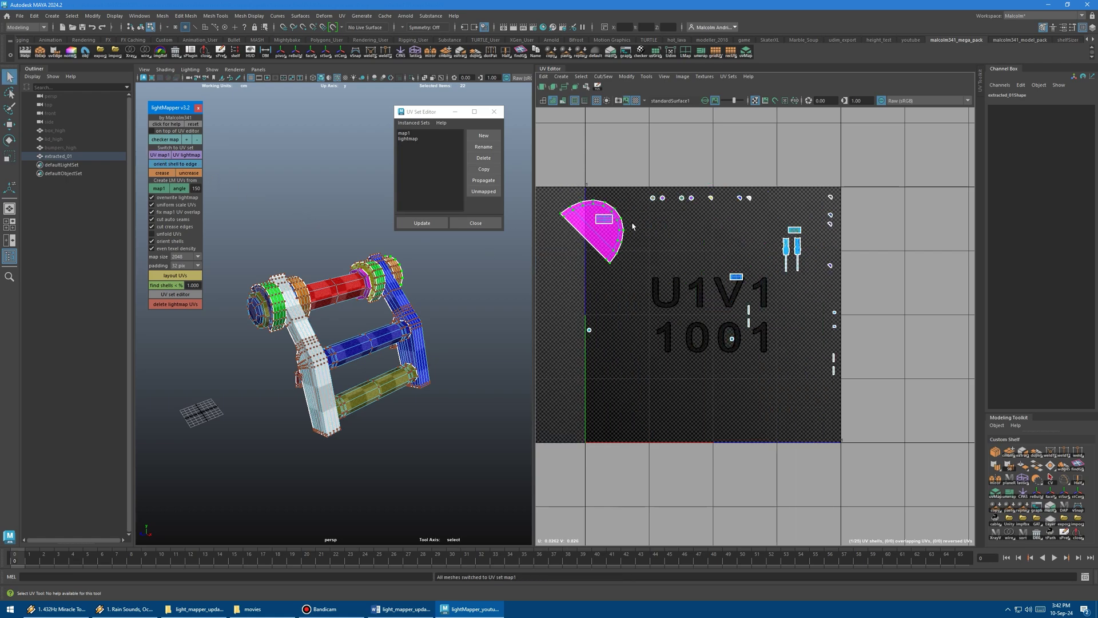
left_click(182, 156)
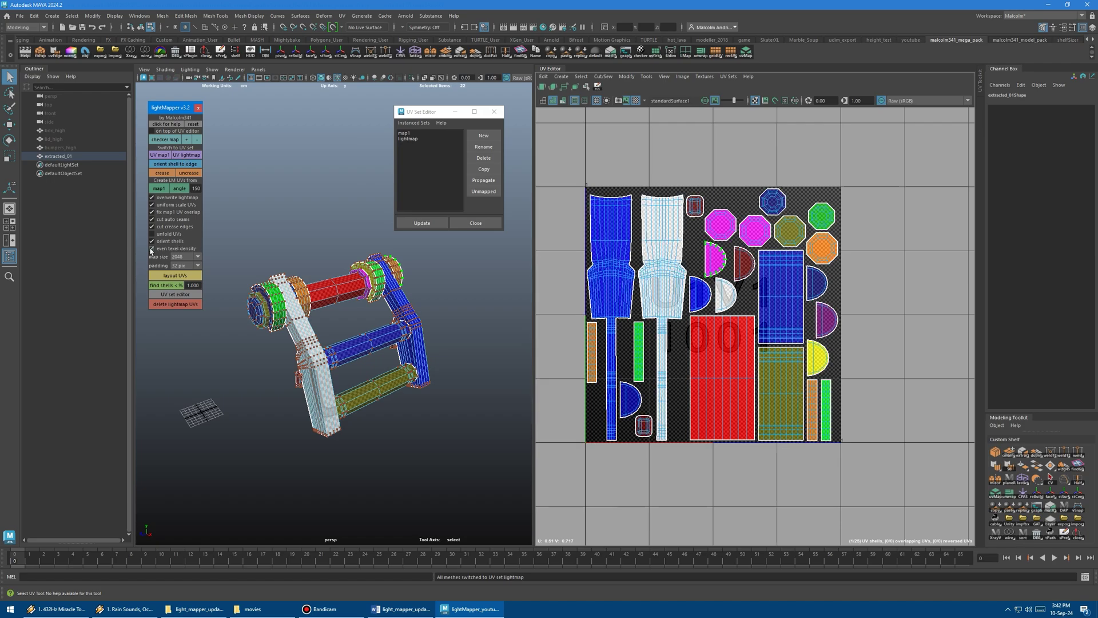
left_click(151, 249)
left_click(159, 189)
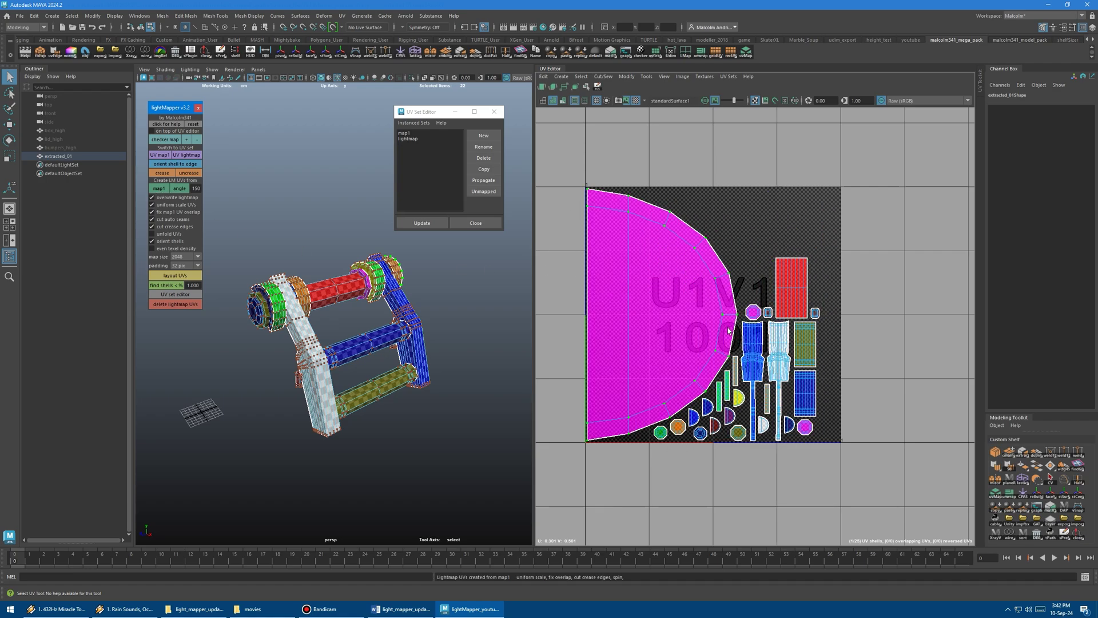
Turn even texel density back on and recreate the latch's lightmap UVs from map1.
left_click(159, 251)
left_click(159, 188)
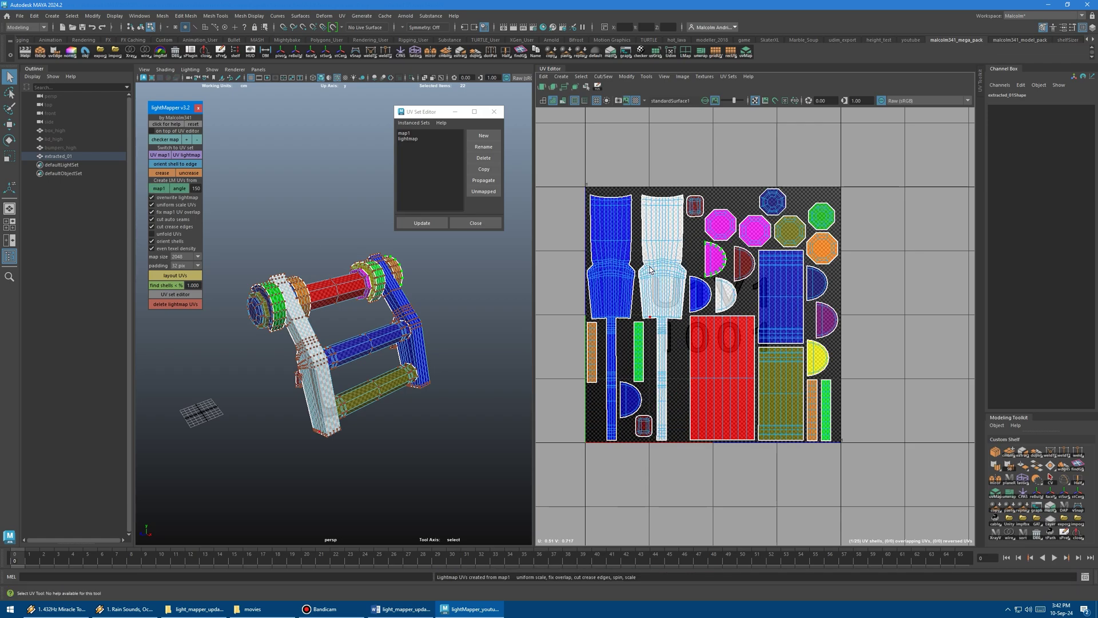
key("w")
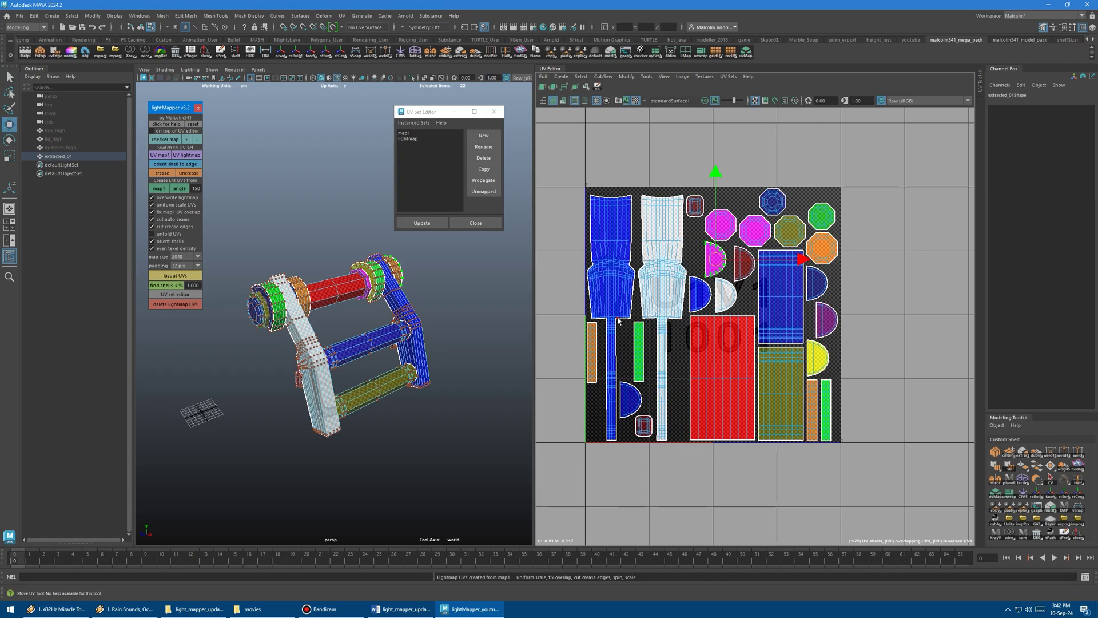
key("q")
Recreate the latch's lightmap UVs from map1 with the half-circle shell at its reduced map1 size.
left_click(159, 274)
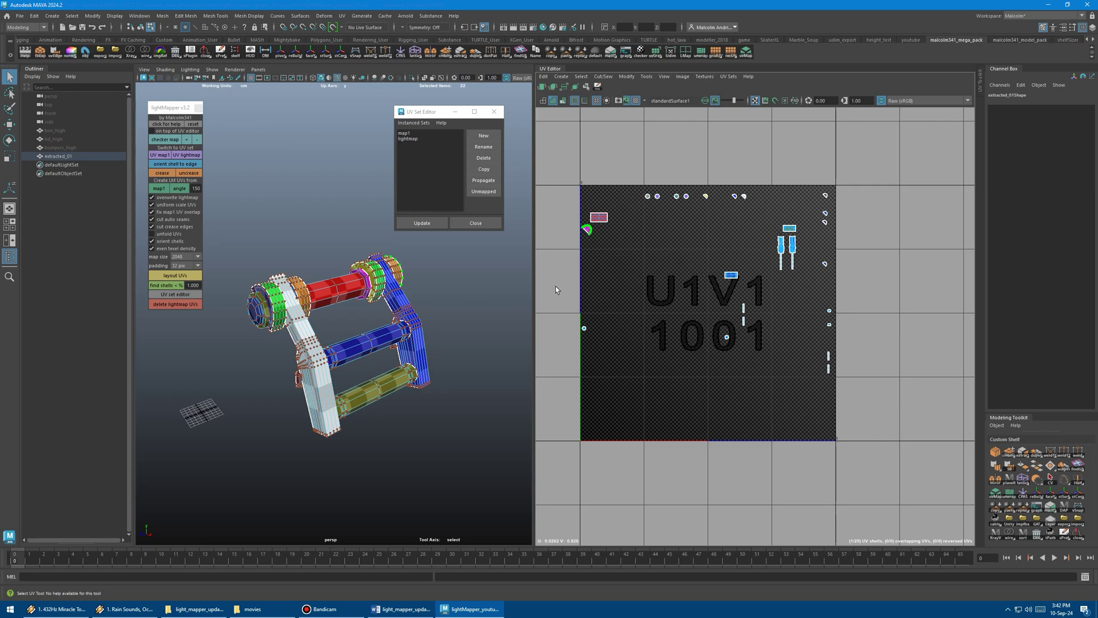
left_click(171, 190)
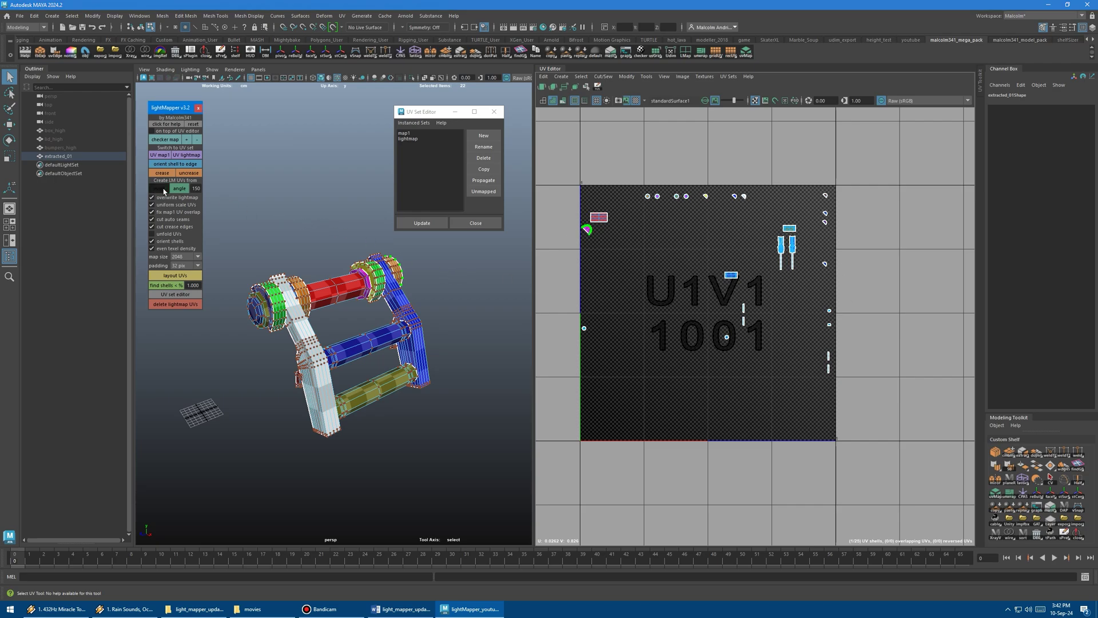
left_click(157, 247)
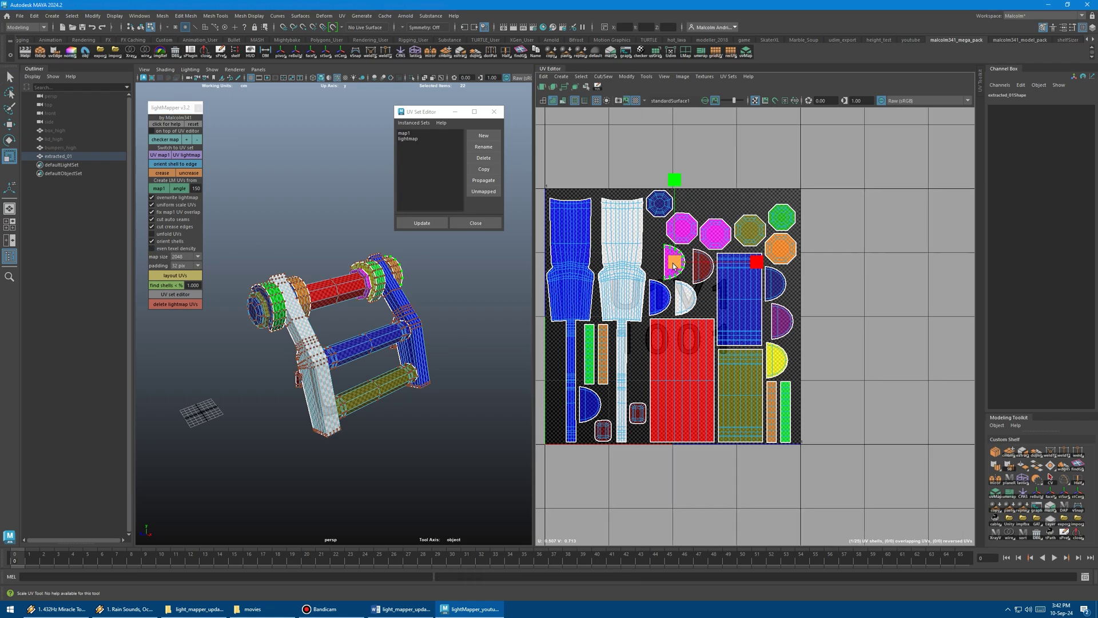
Enlarge the magenta half-circle shell, shrink the white side-arm shell and lay out the lightmap UVs with even texel density off.
left_click_drag(675, 262, 768, 273)
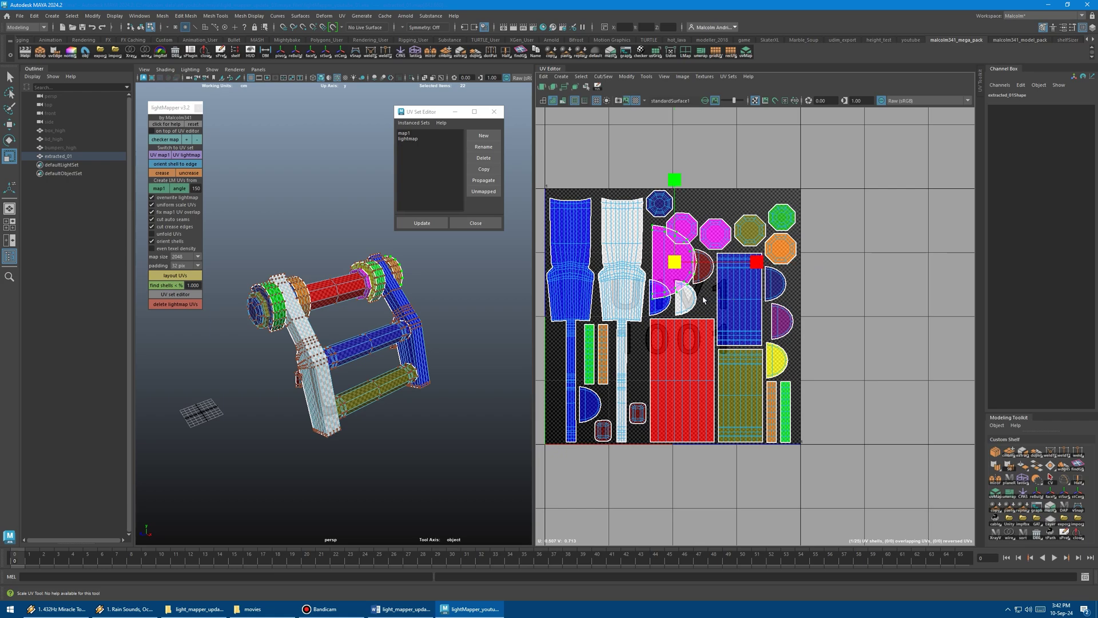
left_click(617, 307)
left_click_drag(629, 332, 586, 334)
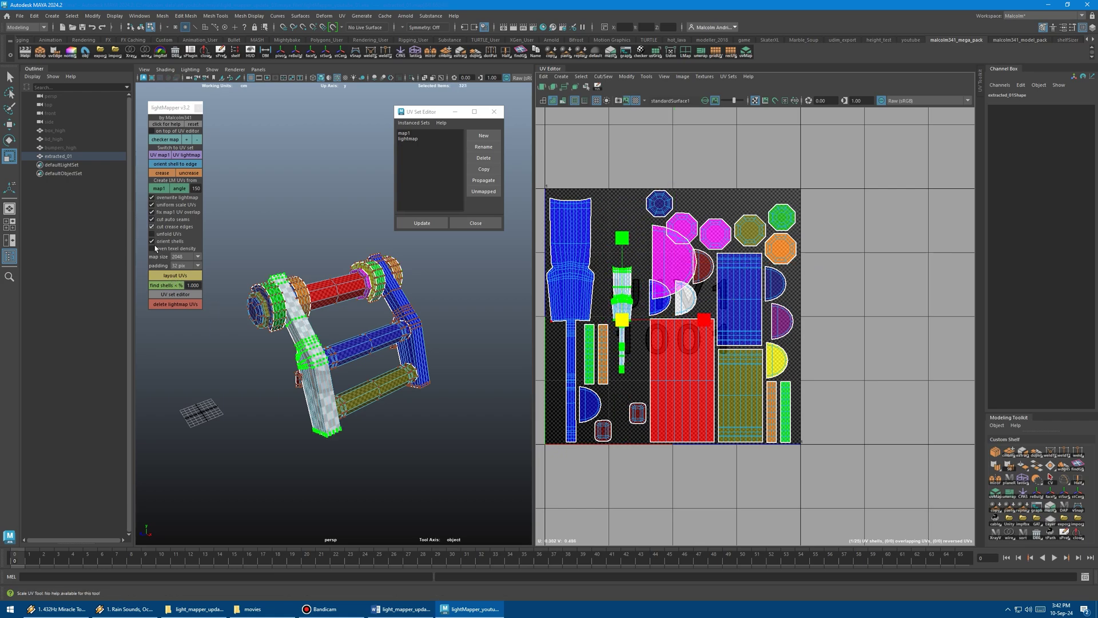
left_click(174, 275)
Enlarge the magenta half-circle shell further, shrink the blue bar shell and repack the lightmap layout after each change.
left_click(699, 284)
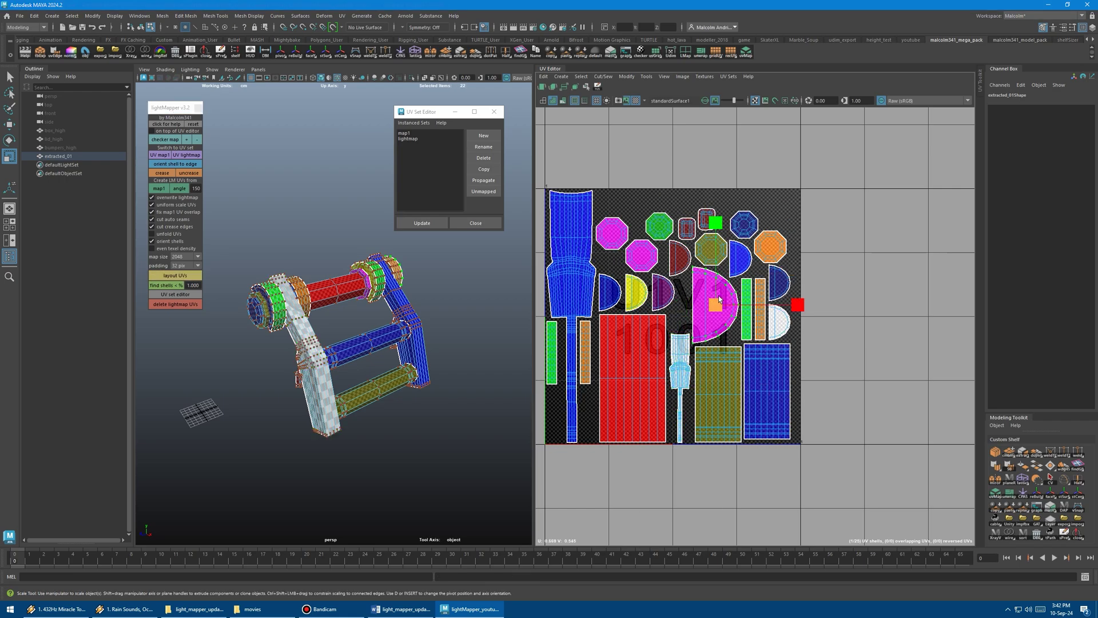
left_click_drag(715, 305, 774, 311)
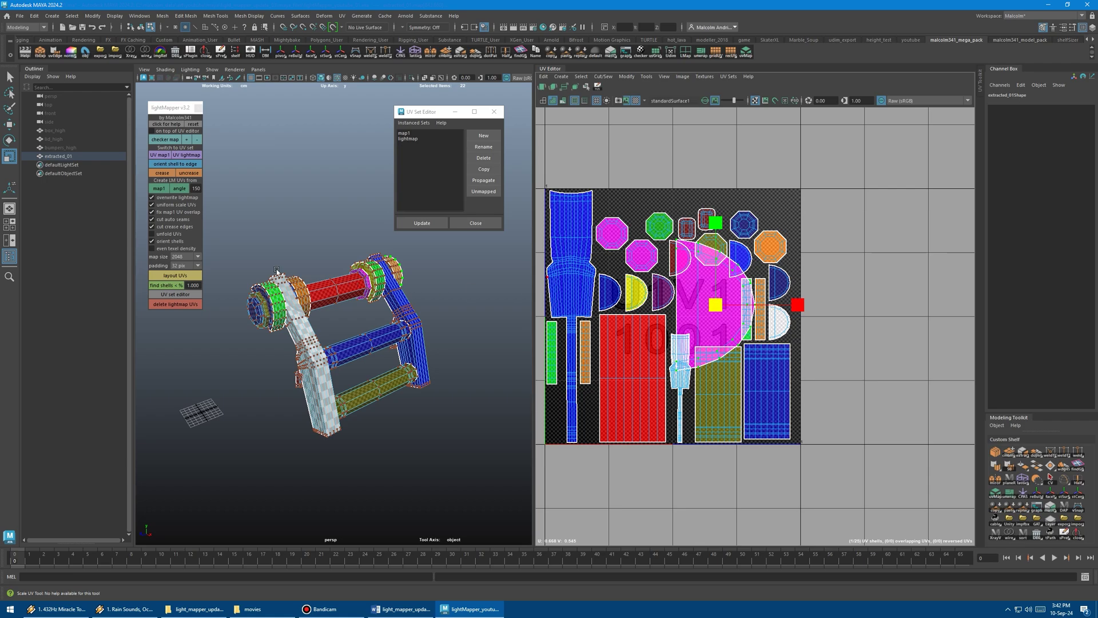
left_click(174, 275)
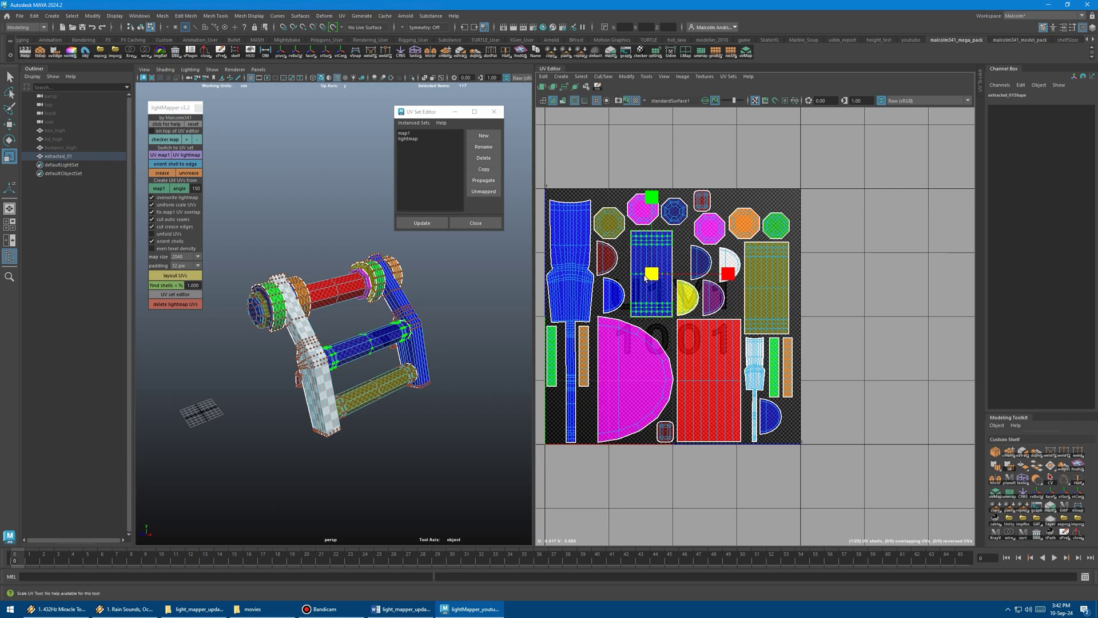
left_click(174, 275)
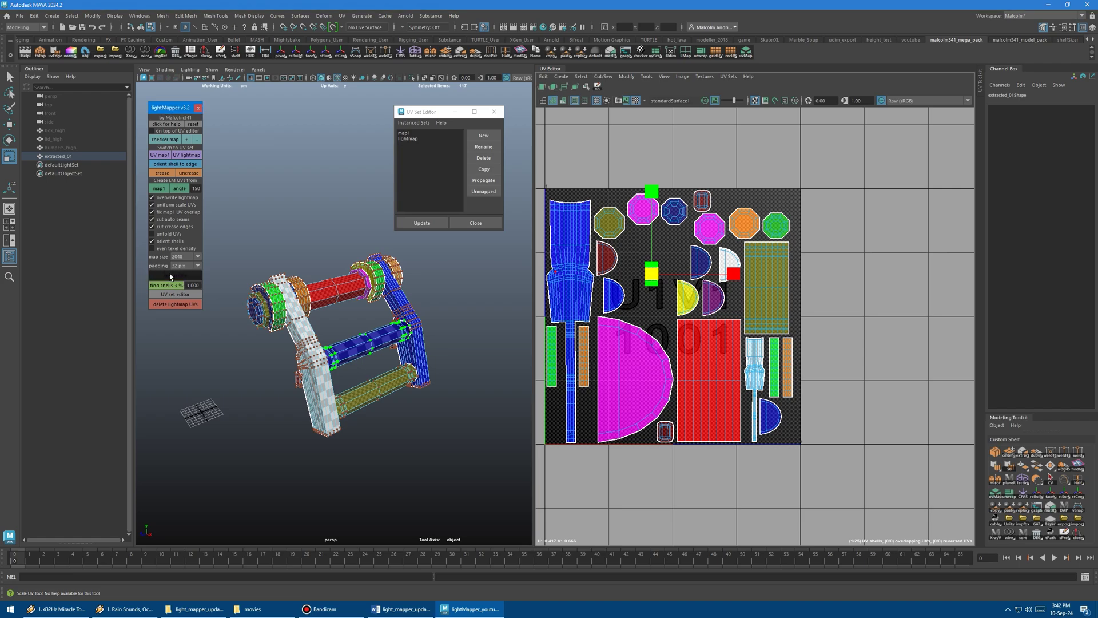
Turn on even texel density and lay out the lightmap UVs, comparing the layout with the option off and on.
left_click(161, 249)
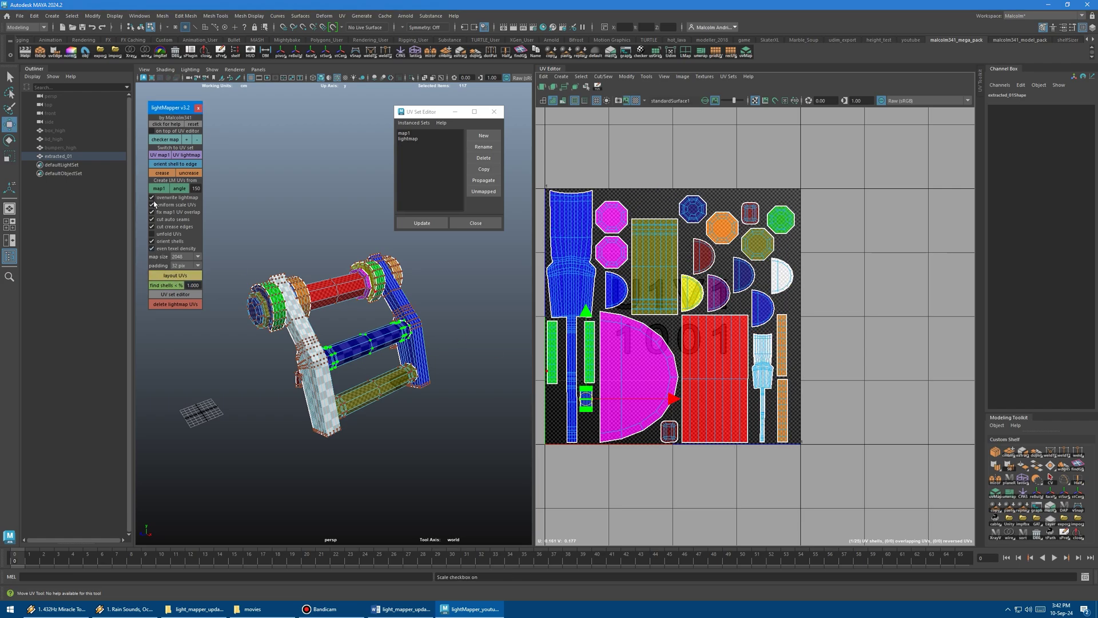
left_click(168, 276)
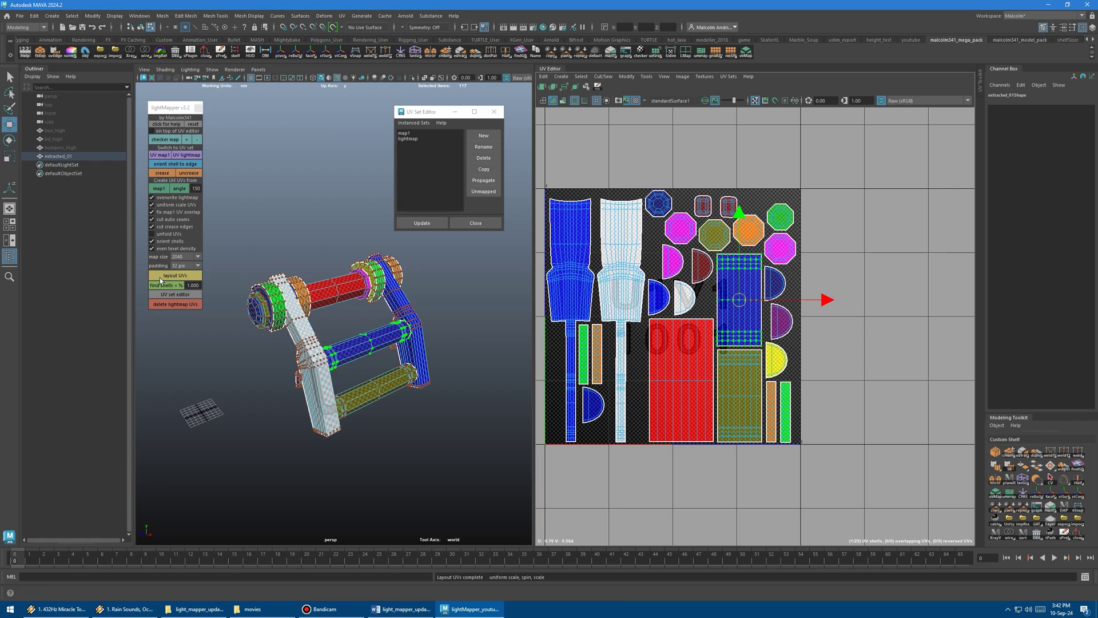
mouse_move(591, 278)
middle_mouse_down("alt")
mouse_move(629, 285)
mouse_move(599, 280)
middle_mouse_up("alt")
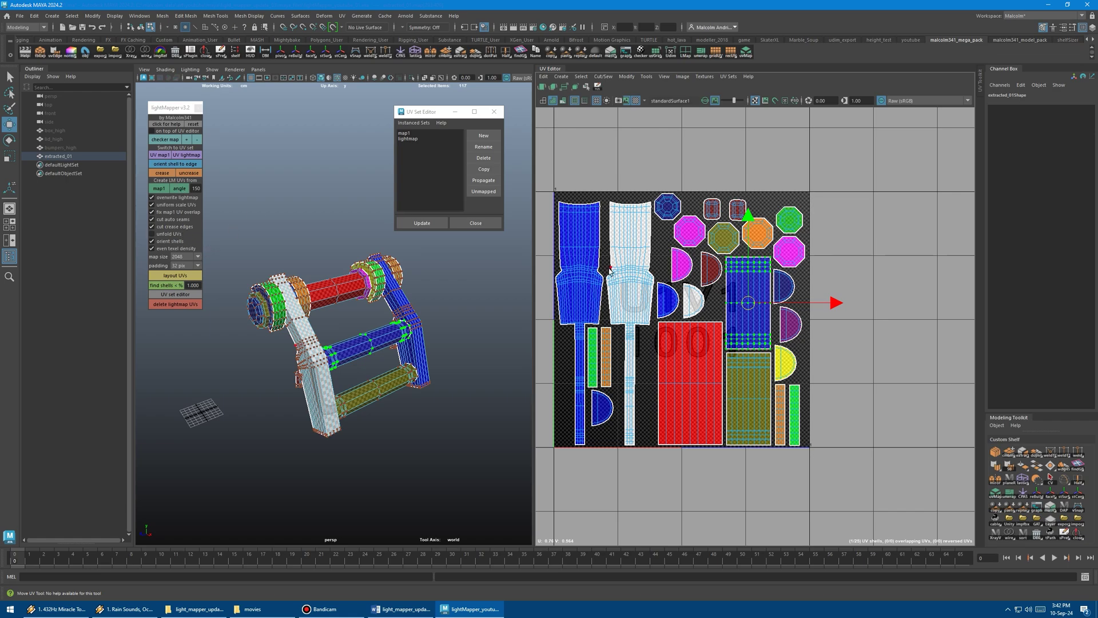
left_click(165, 249)
left_click(165, 249)
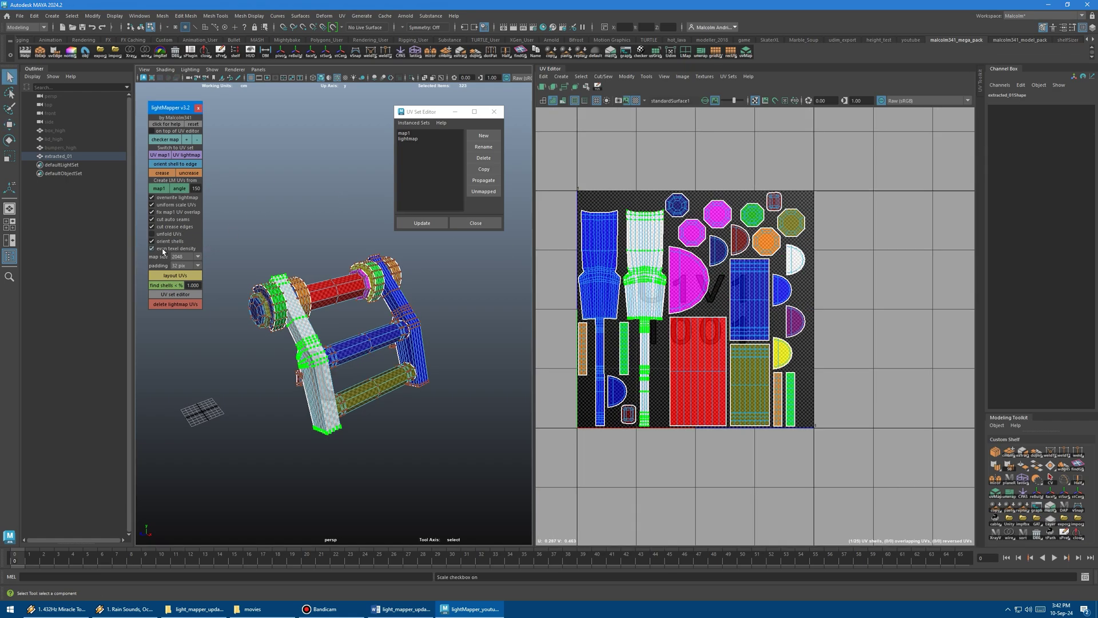
Delete the latch's lightmap UVs, unhide box_high, lid_high and bumpers_high, and select them together with extracted_01.
left_click(169, 304)
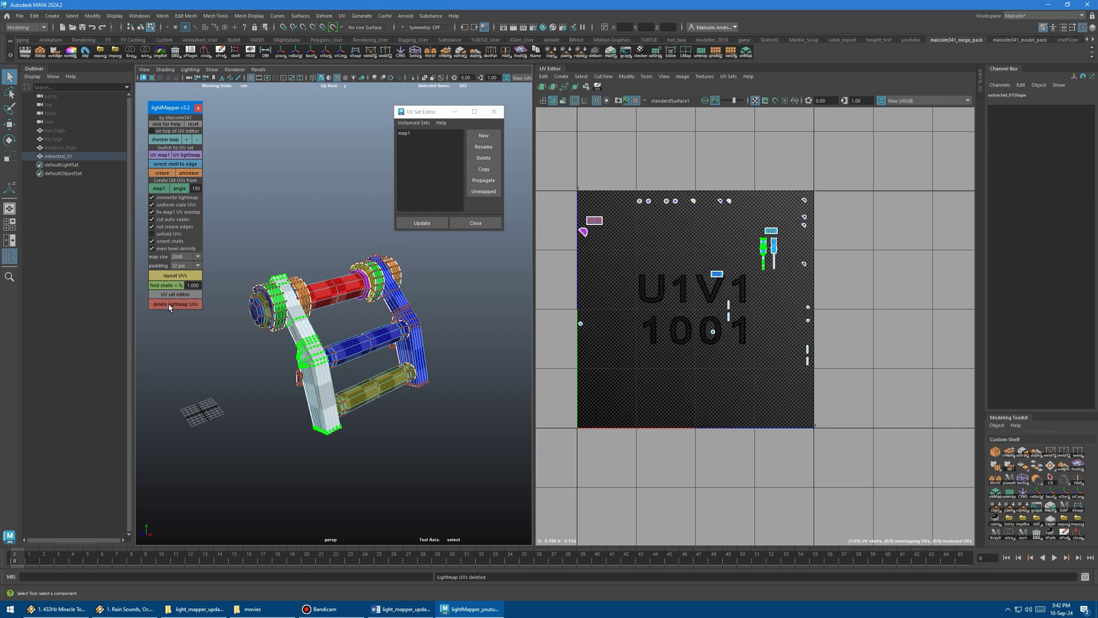
left_click_drag(61, 147, 65, 132)
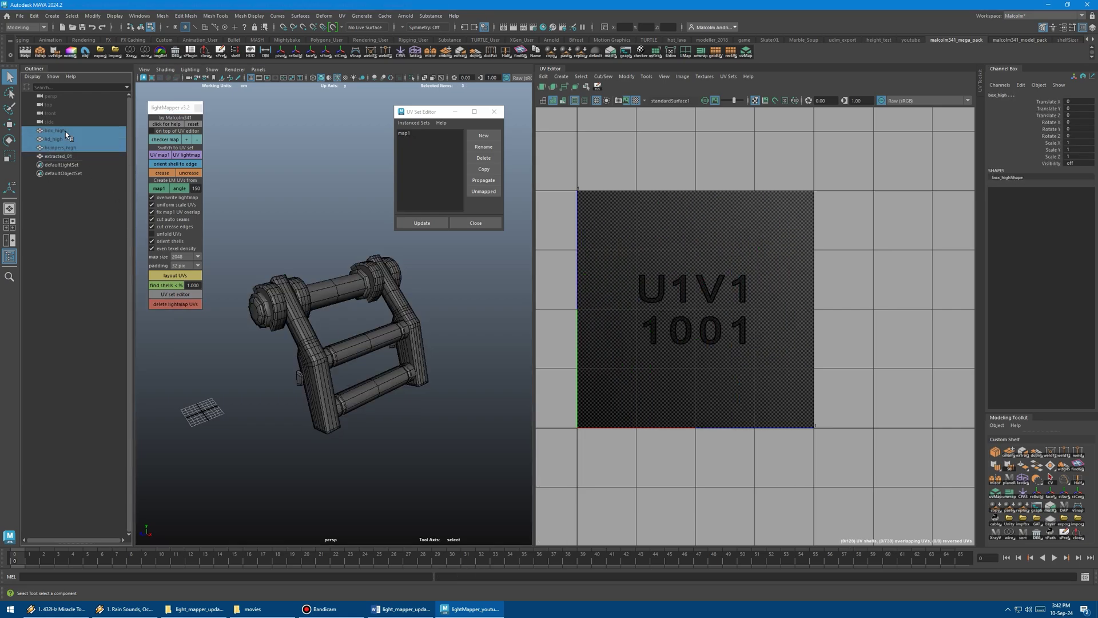
key("shift+h")
left_click_drag(66, 156, 66, 131)
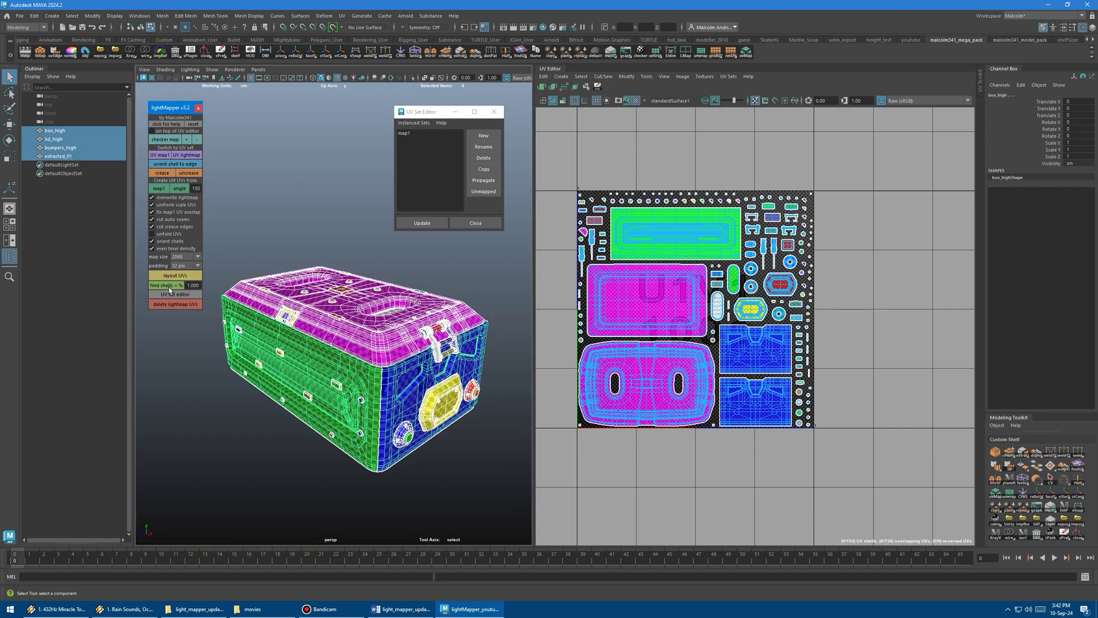
Find the UV shells below the 1.000 % size threshold on the selected meshes, move them and undo the move.
left_click(169, 287)
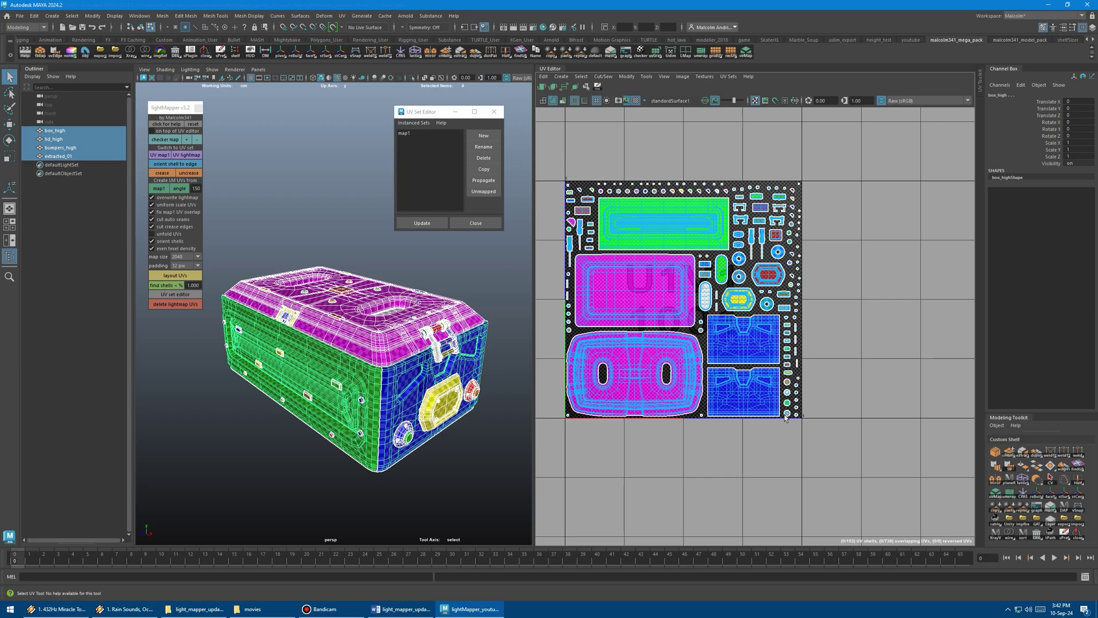
middle_click_drag(642, 296, 686, 302, "alt")
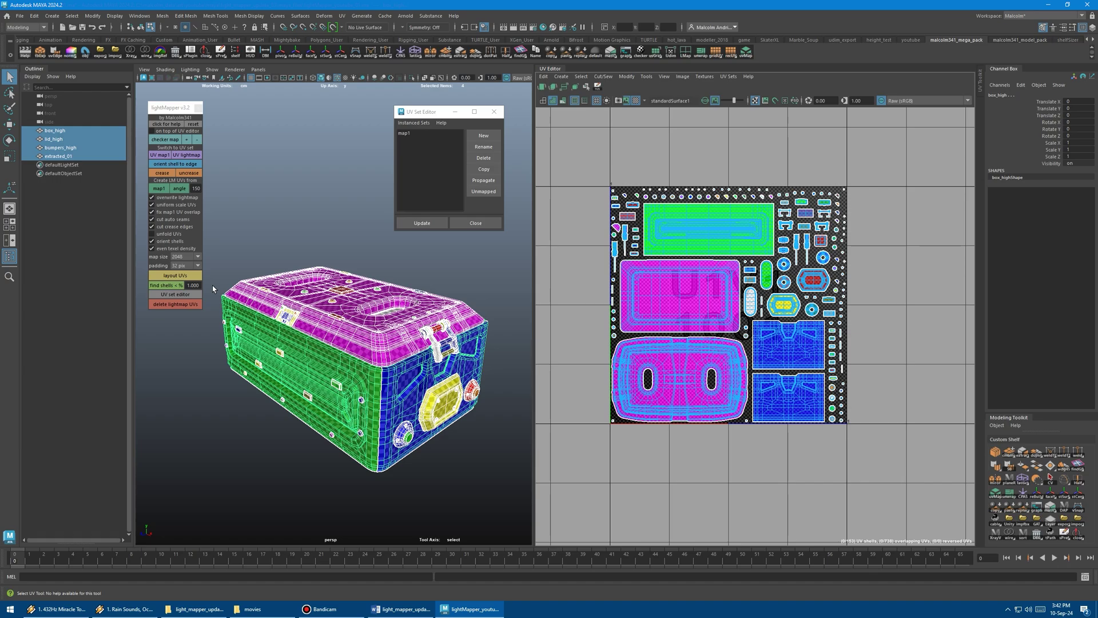
left_click(170, 285)
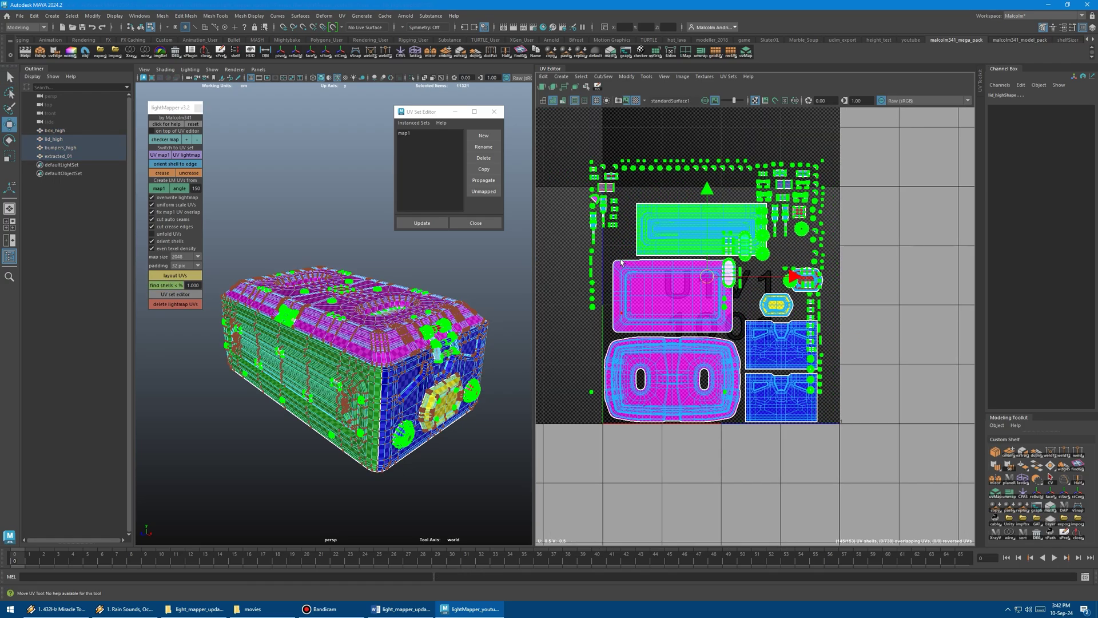
key("ctrl+z")
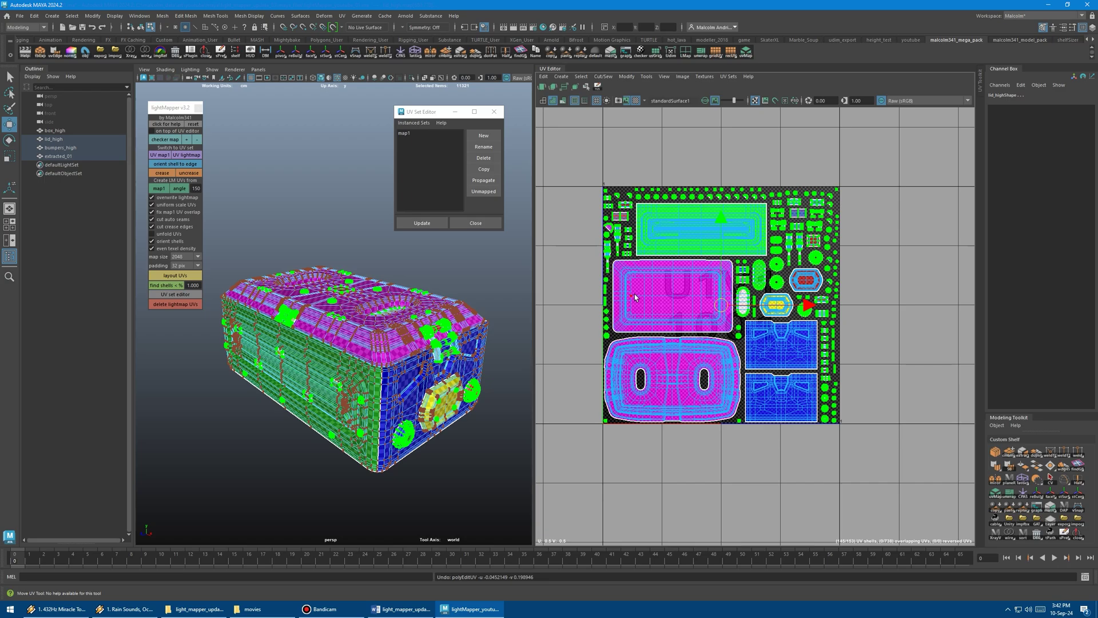
scroll(634, 294, "up", 5)
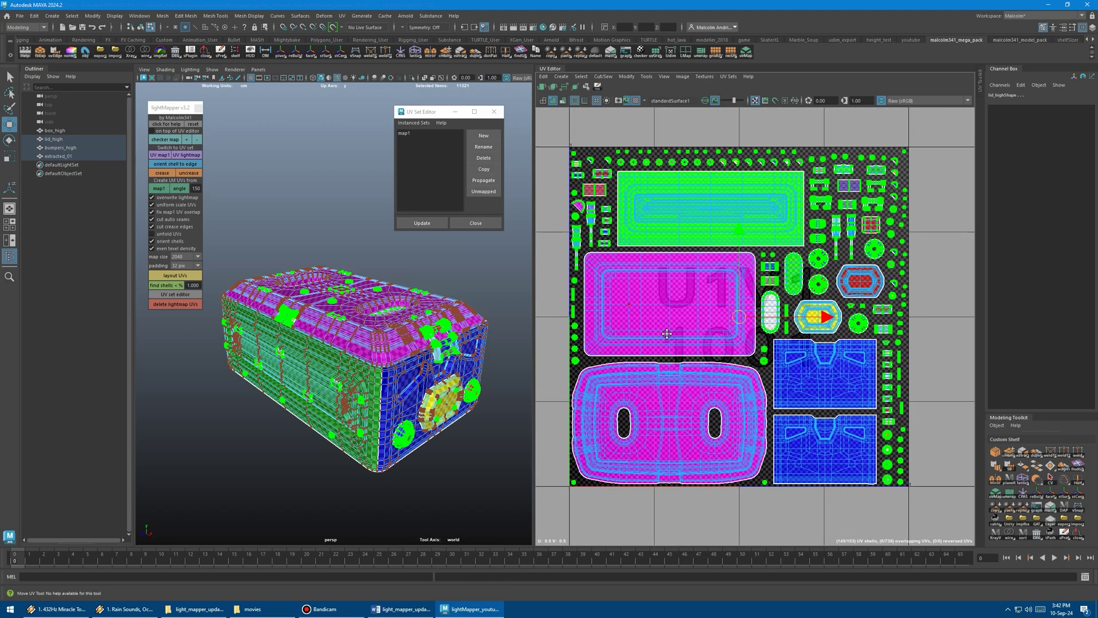
scroll(666, 334, "up", 1)
Set the small-shell threshold to 0.1 % and find the matching UV shells on the box meshes.
key("q")
left_click(199, 285)
double_click(200, 285)
type("0.1")
key("Return")
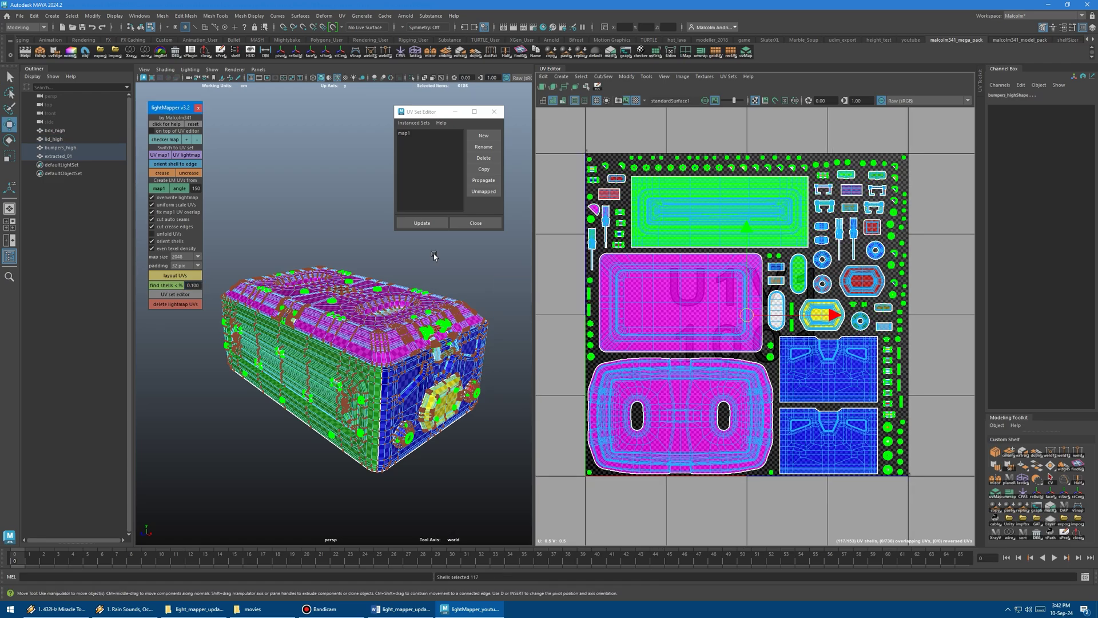
key("ctrl+z")
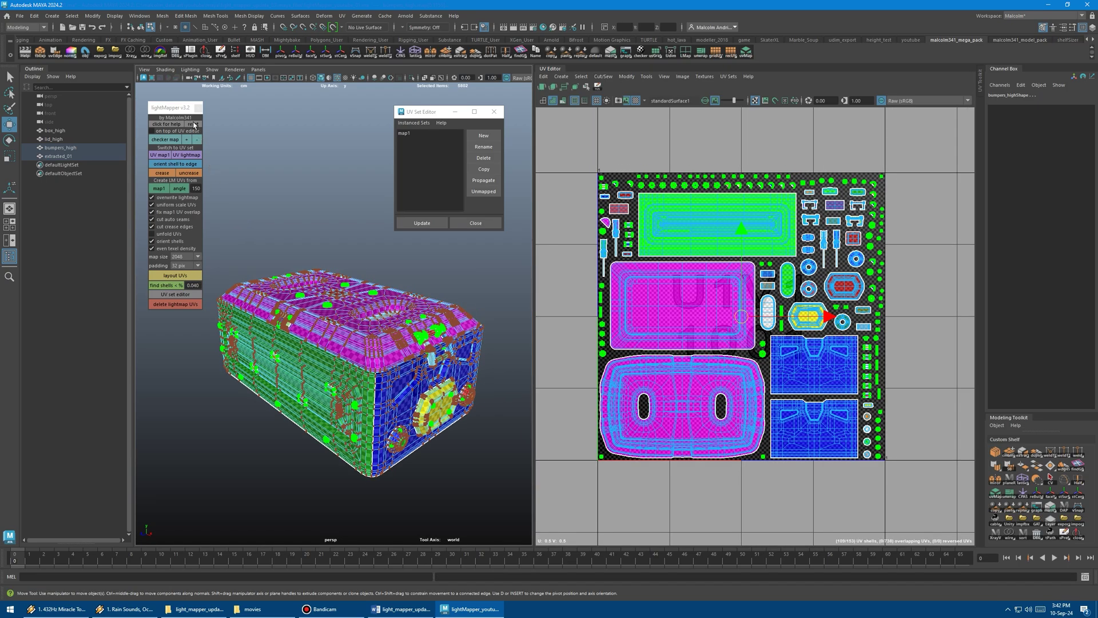
Reset lightMapper's options to their defaults and planar-project the map1 UVs of the extracted_02 latch.
left_click(193, 124)
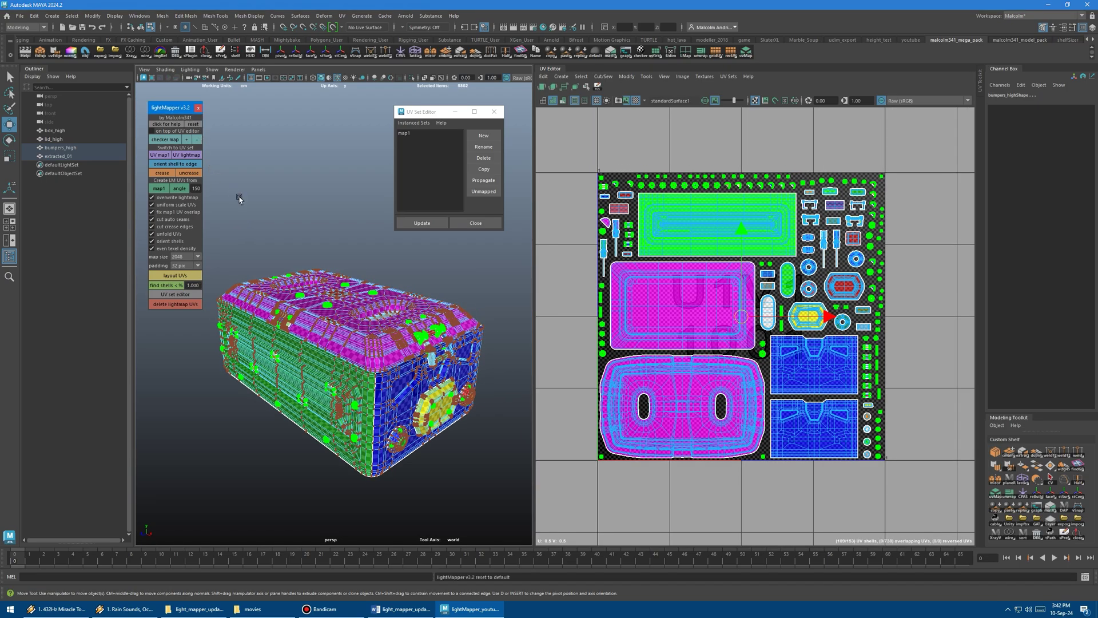
left_click(179, 187)
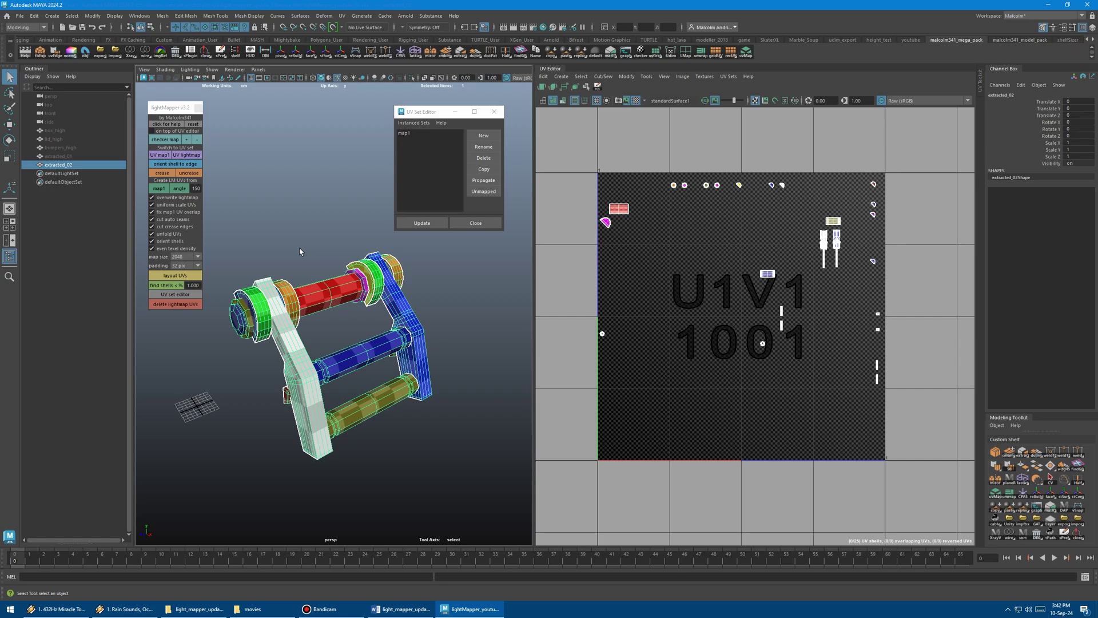
left_click(179, 188)
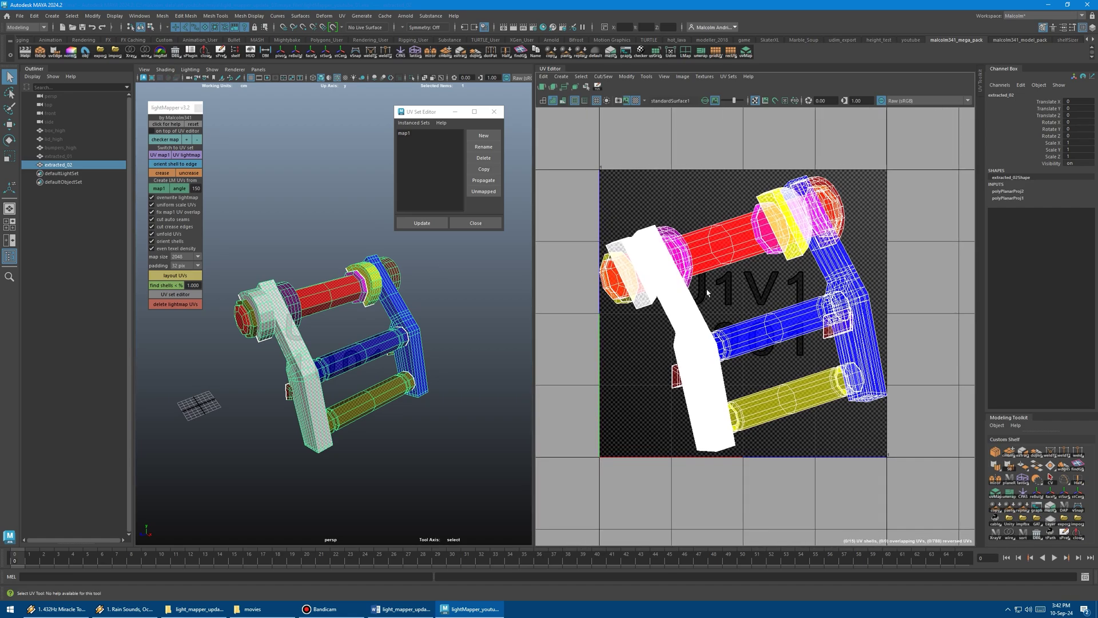
Delete the construction history of extracted_02 and create its lightmap UVs from the overlapping map1.
scroll(425, 287, "down", 1)
left_click_drag(456, 319, 441, 304, "alt")
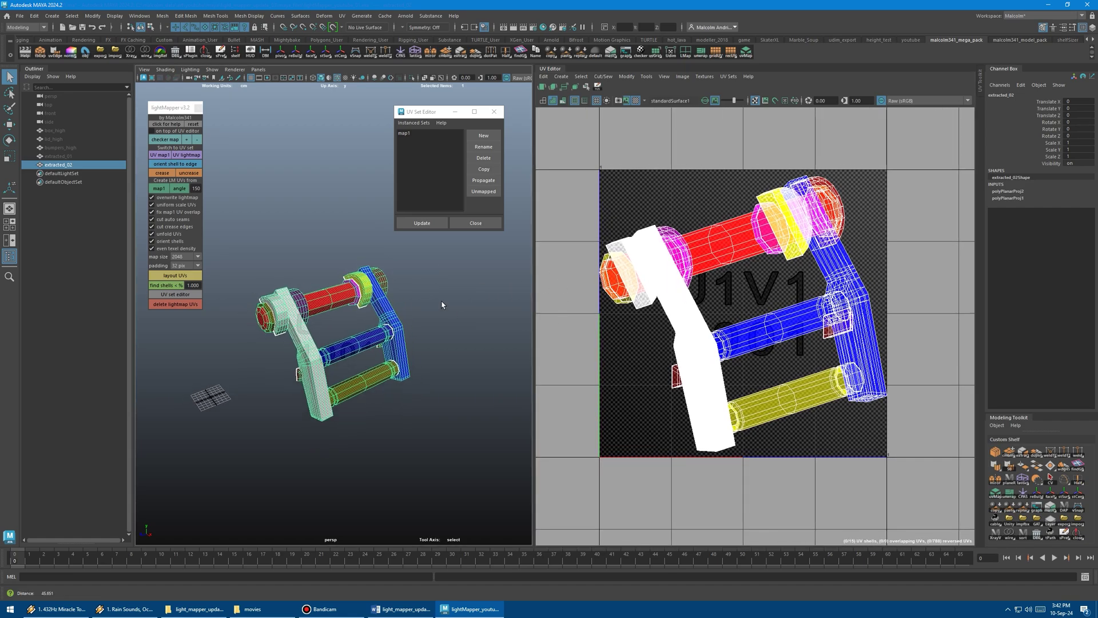
key("alt+shift+d")
key("w")
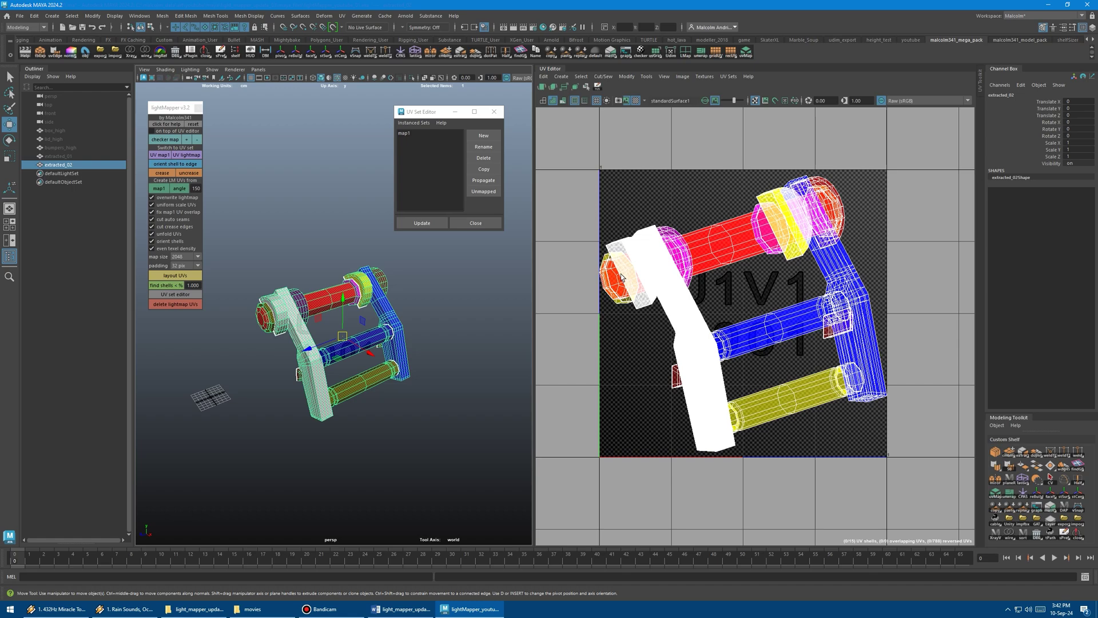
left_click(157, 189)
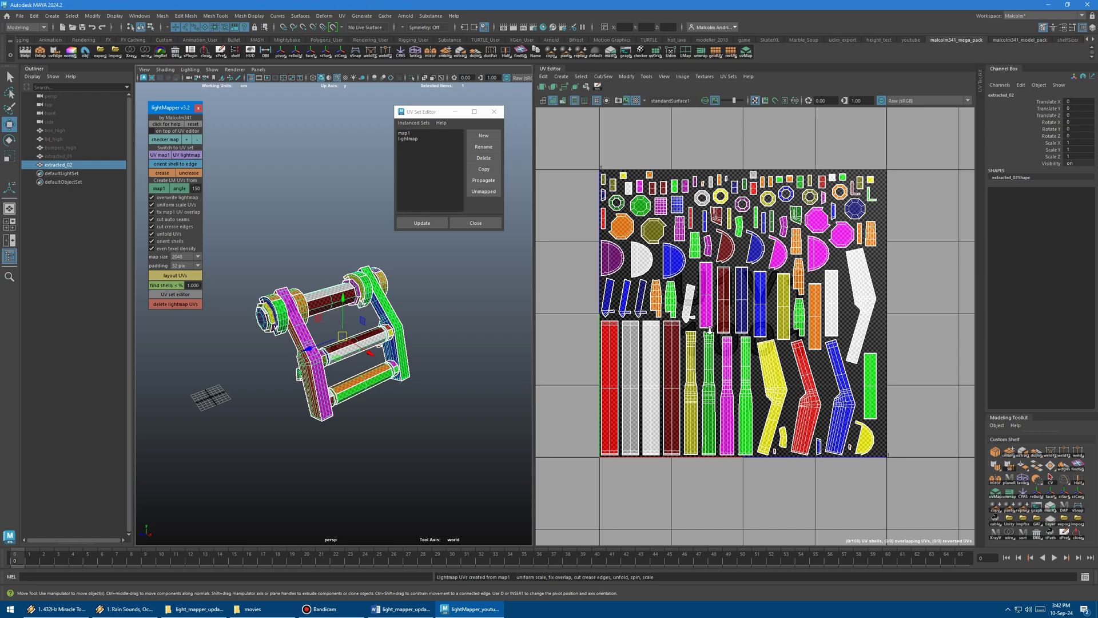
Examine the separated shells in the lightmap layout of extracted_02 up close and as a whole.
scroll(699, 345, "up", 1)
middle_click_drag(756, 362, 742, 393, "alt")
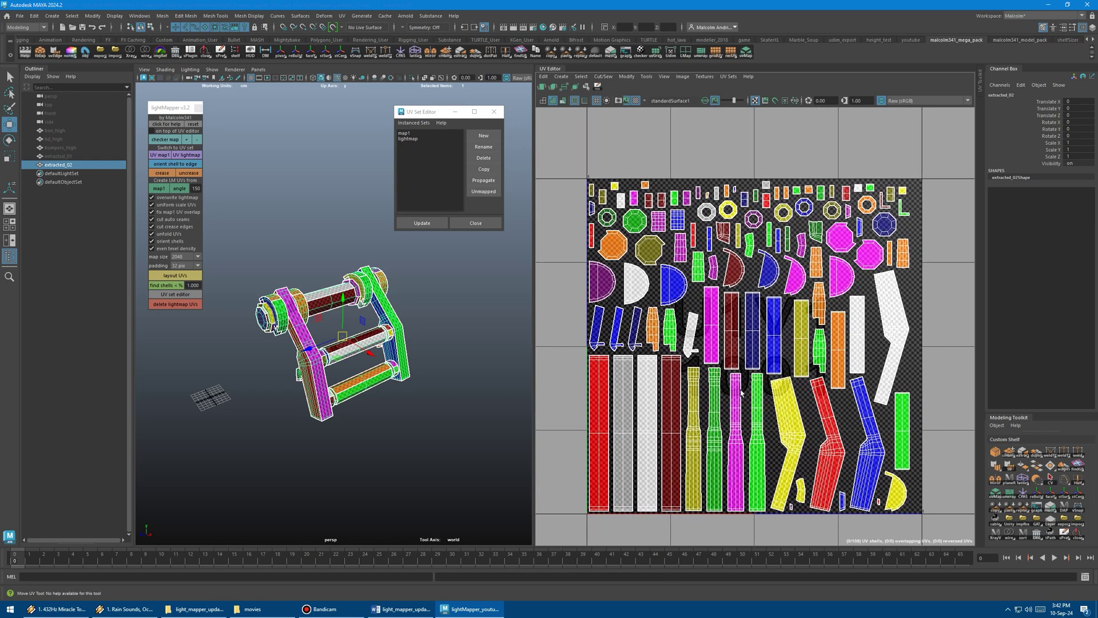
middle_click_drag(698, 317, 701, 375, "alt")
scroll(666, 331, "up", 5)
scroll(642, 291, "down", 4)
scroll(641, 292, "up", 2)
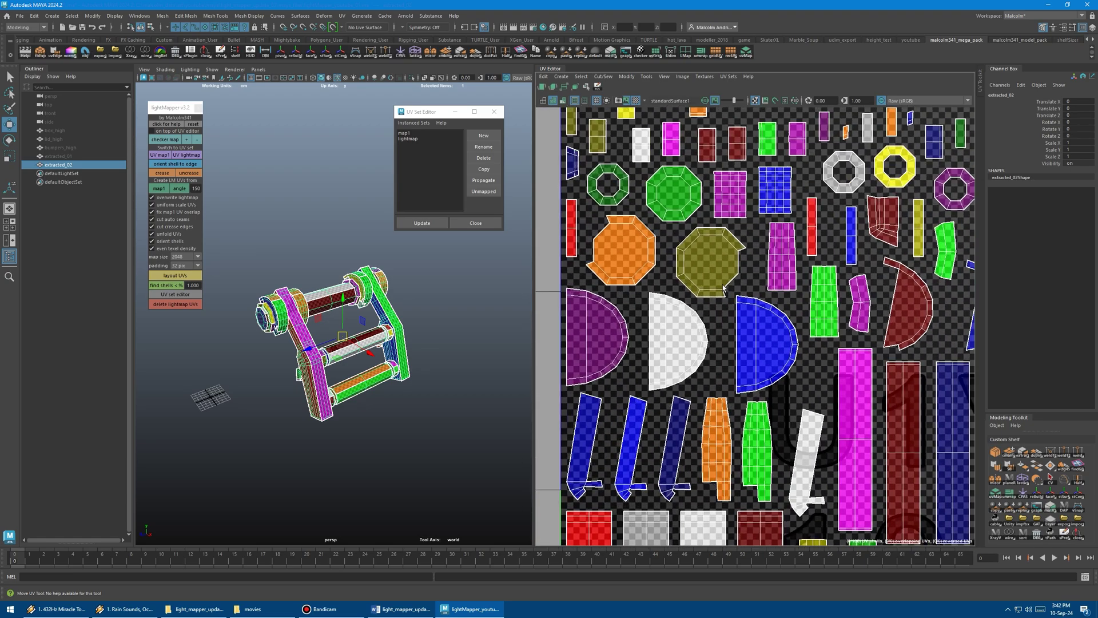
scroll(697, 269, "down", 1)
scroll(697, 269, "down", 4)
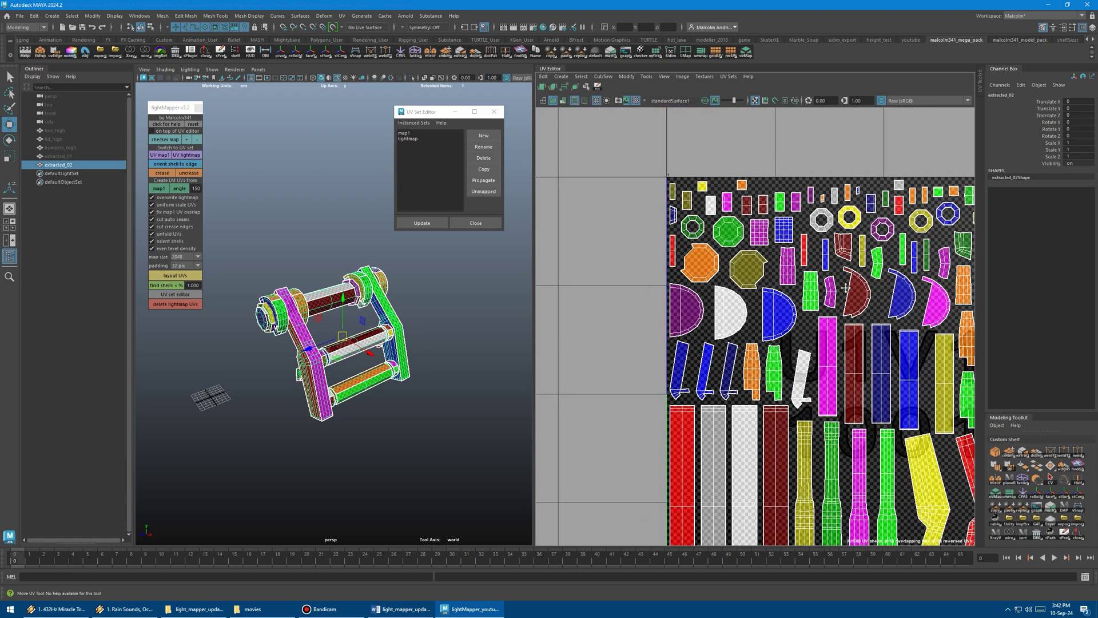
scroll(773, 255, "up", 1)
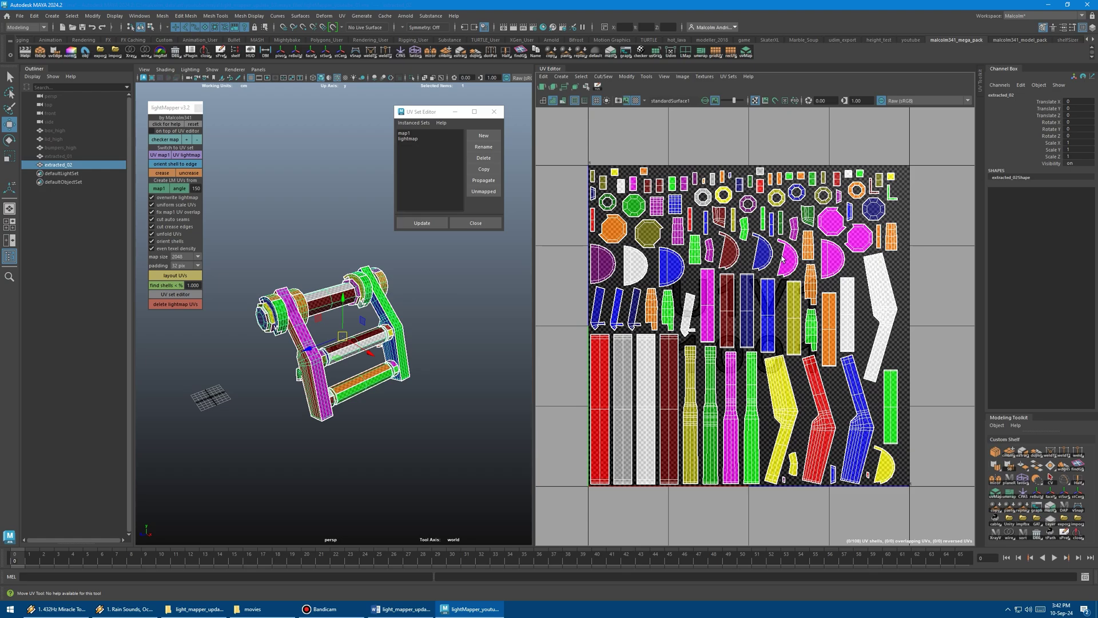
Turn off the map1 UV overlap fix and recreate the lightmap UVs of extracted_02 from map1.
left_click(165, 214)
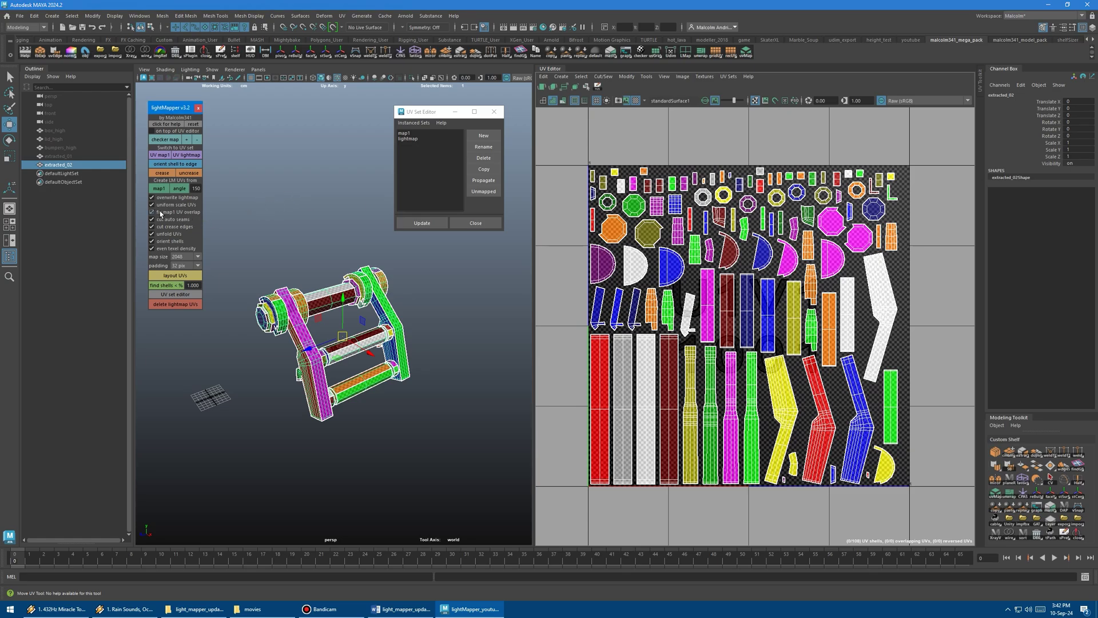
left_click(159, 188)
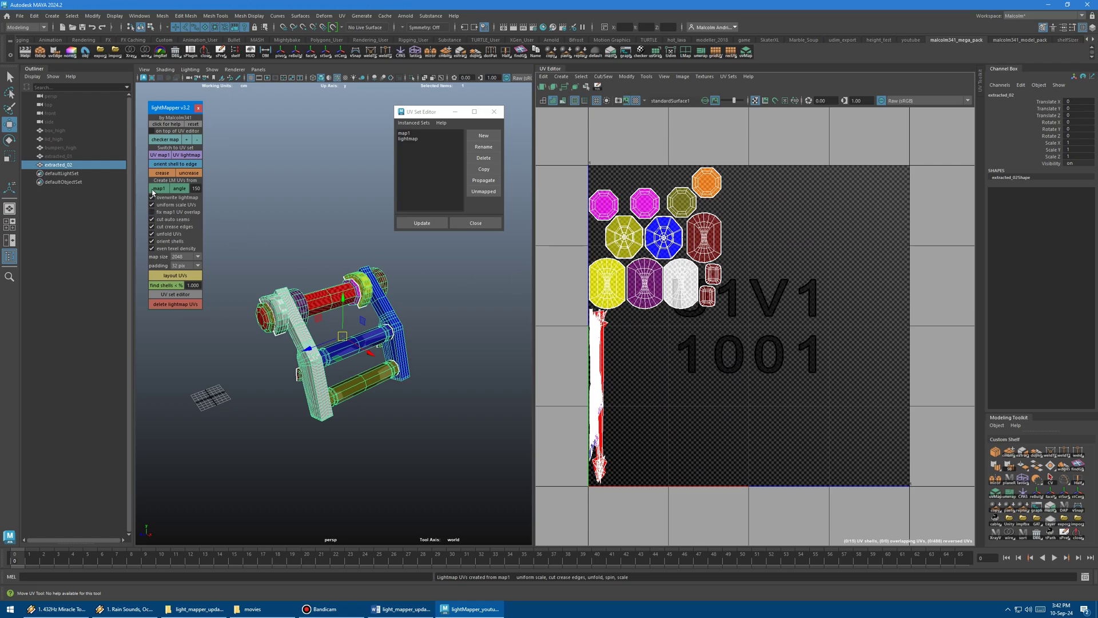
Turn the map1 UV overlap fix back on and create the lightmap UVs of extracted_02 by angle at 150.
left_click(165, 214)
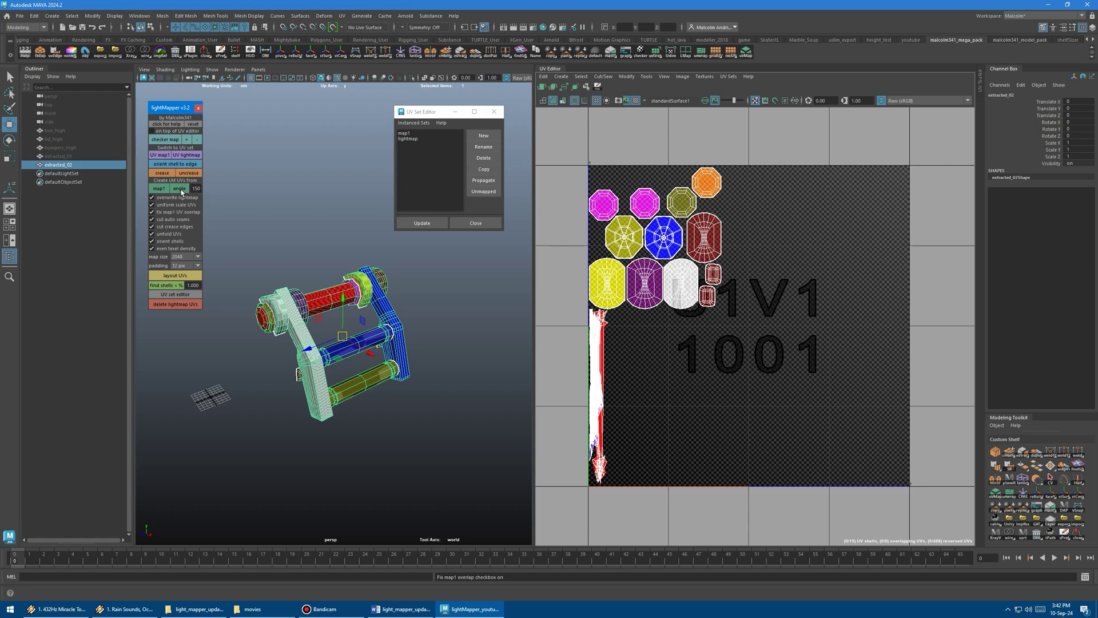
left_click(179, 189)
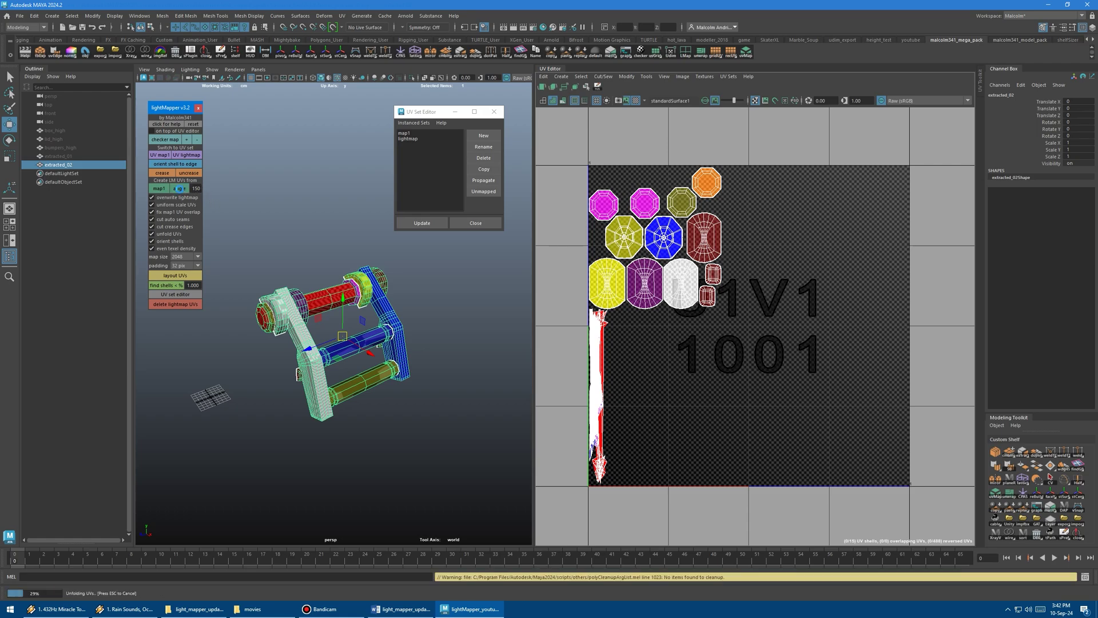
middle_click_drag(703, 297, 681, 279, "alt")
right_click_drag(709, 286, 696, 286, "alt")
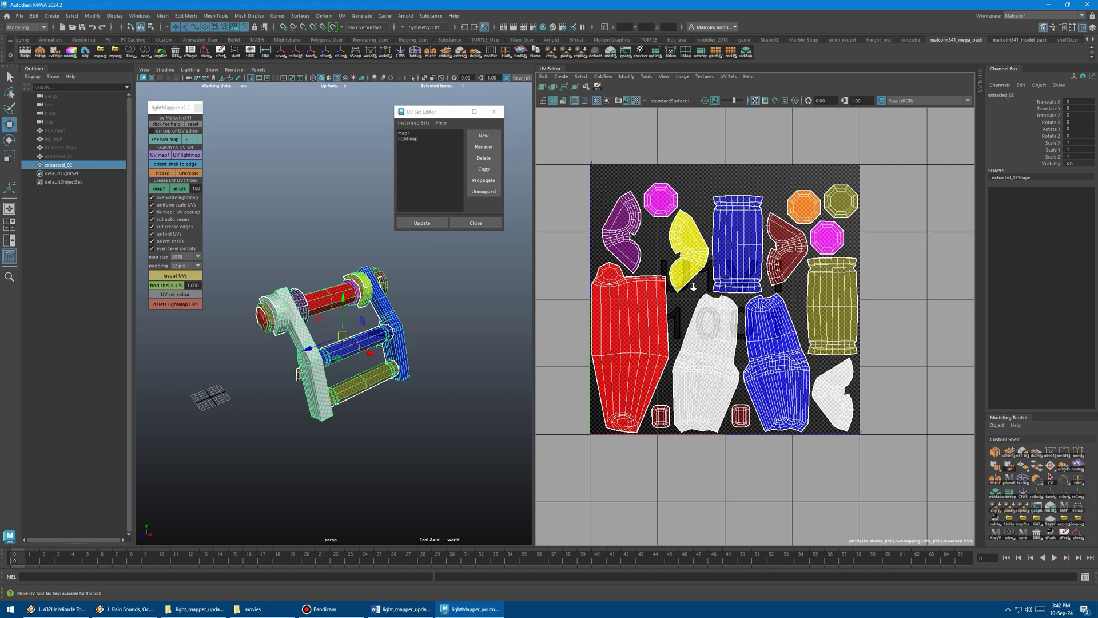
Recreate the lightmap UVs of extracted_02 from map1, followed by a version created by angle at 150.
middle_click_drag(696, 287, 678, 278, "alt")
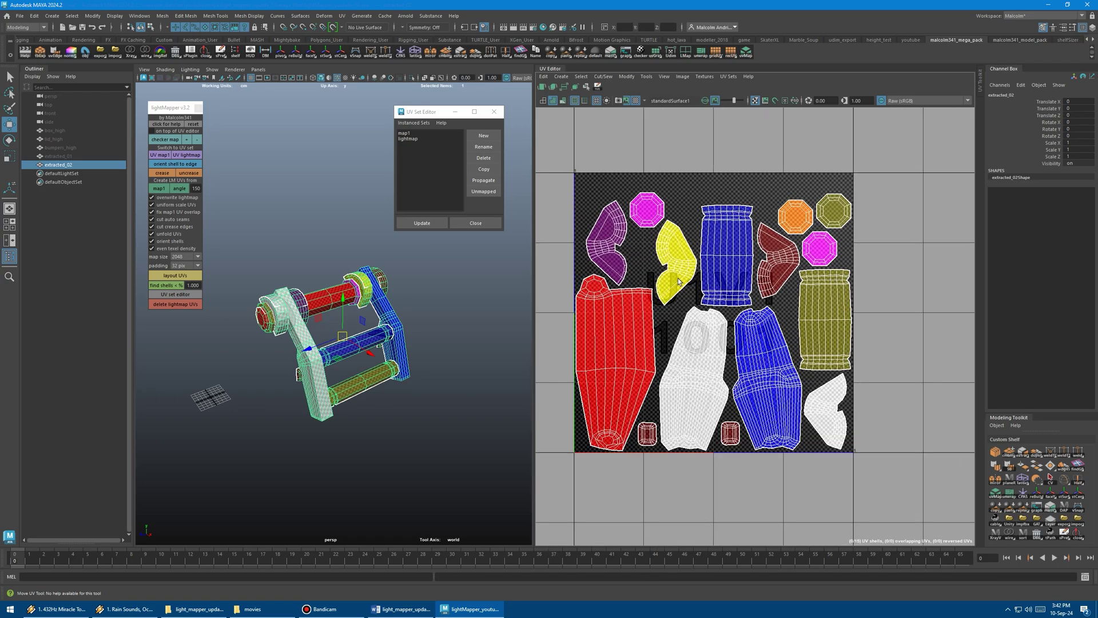
left_click(160, 188)
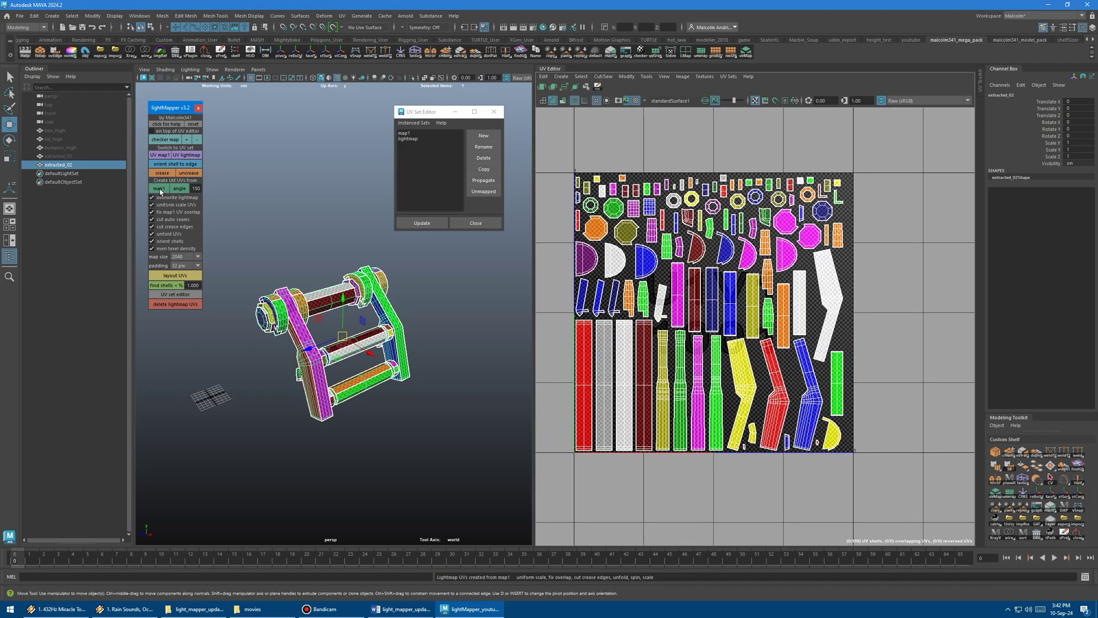
left_click(177, 189)
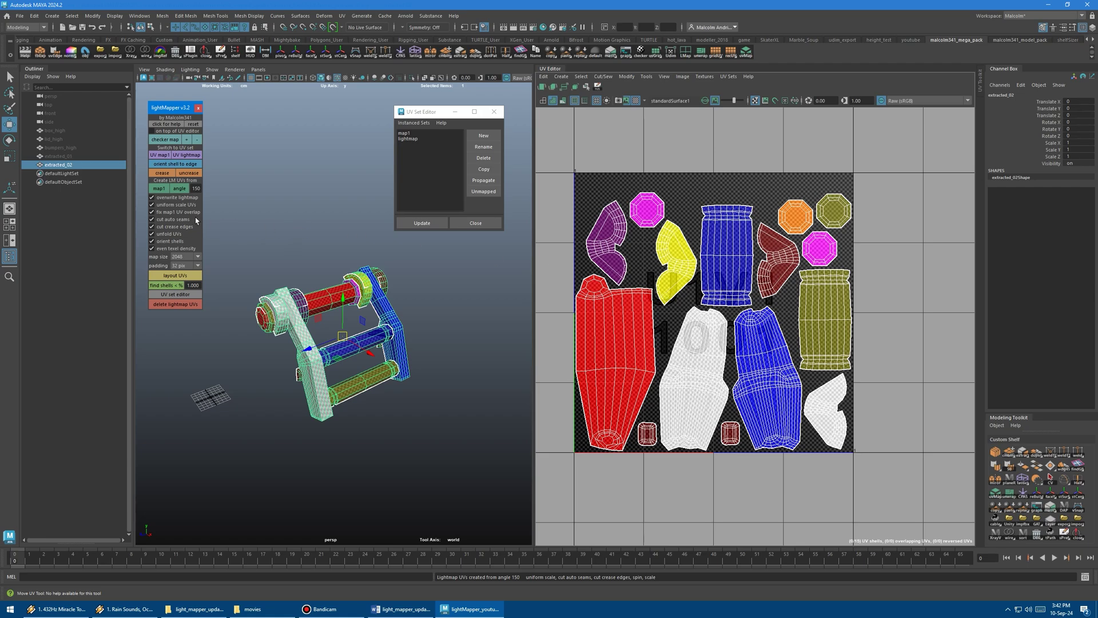
Recreate the lightmap UVs by angle at 150 once with cut auto seams off and once with it back on.
left_click(164, 220)
left_click(178, 188)
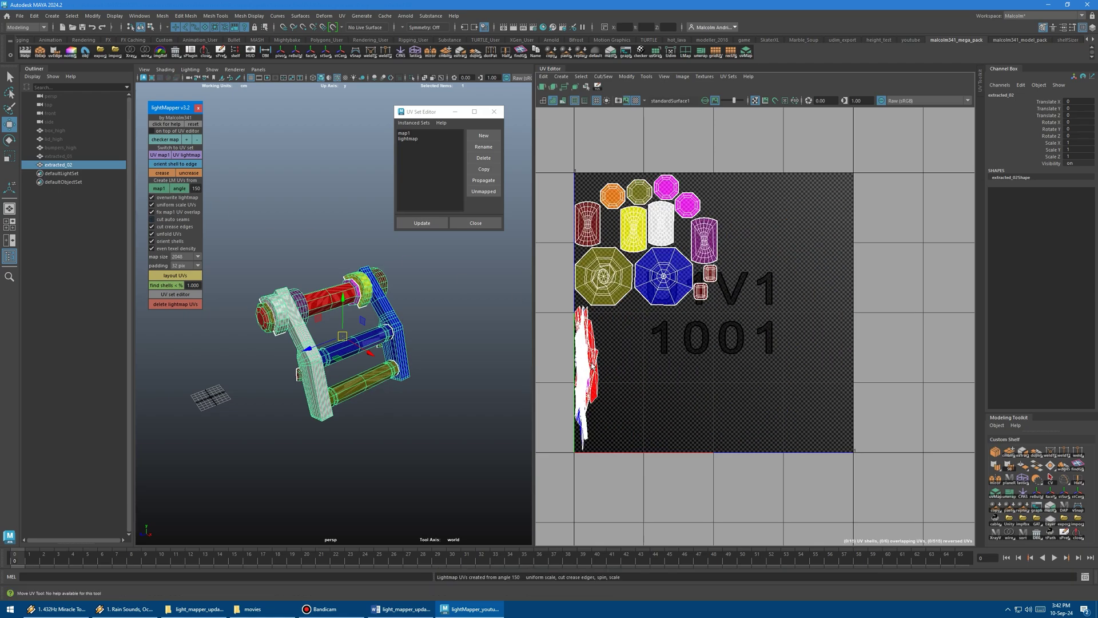
left_click(166, 220)
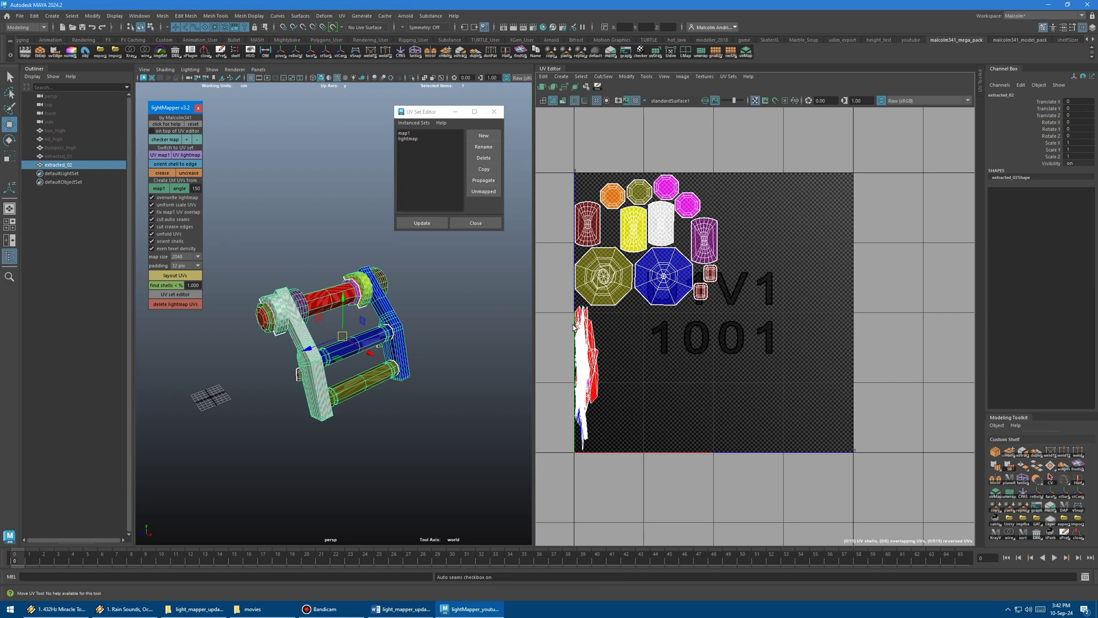
left_click(180, 188)
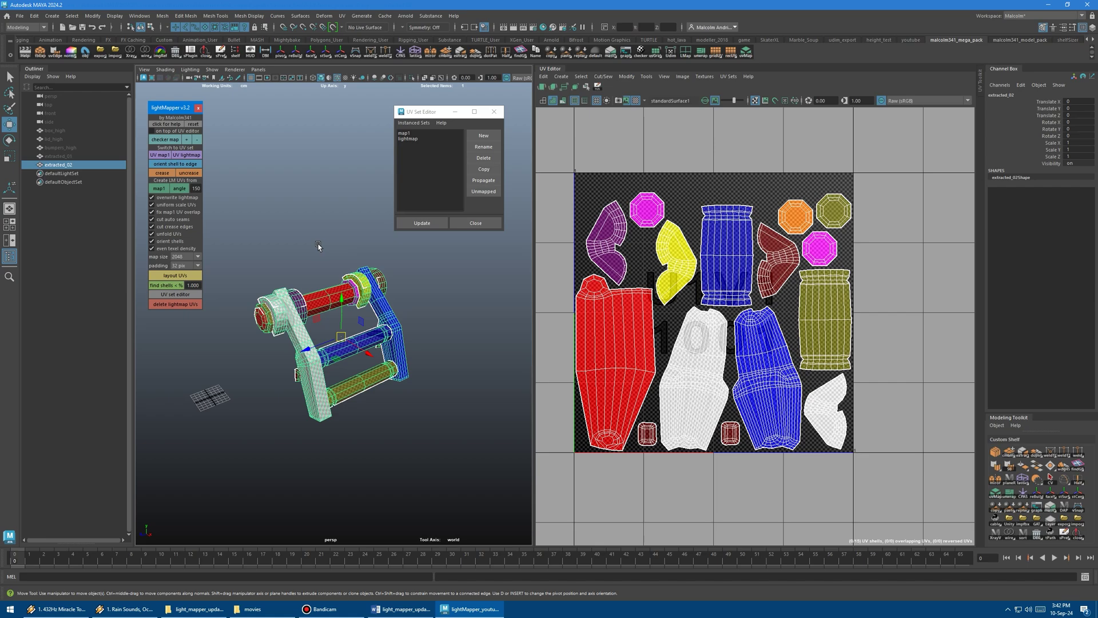
Set the lightmap angle to 50 and create the lightmap UVs of extracted_02 from it.
double_click(197, 188)
type("50")
key("Return")
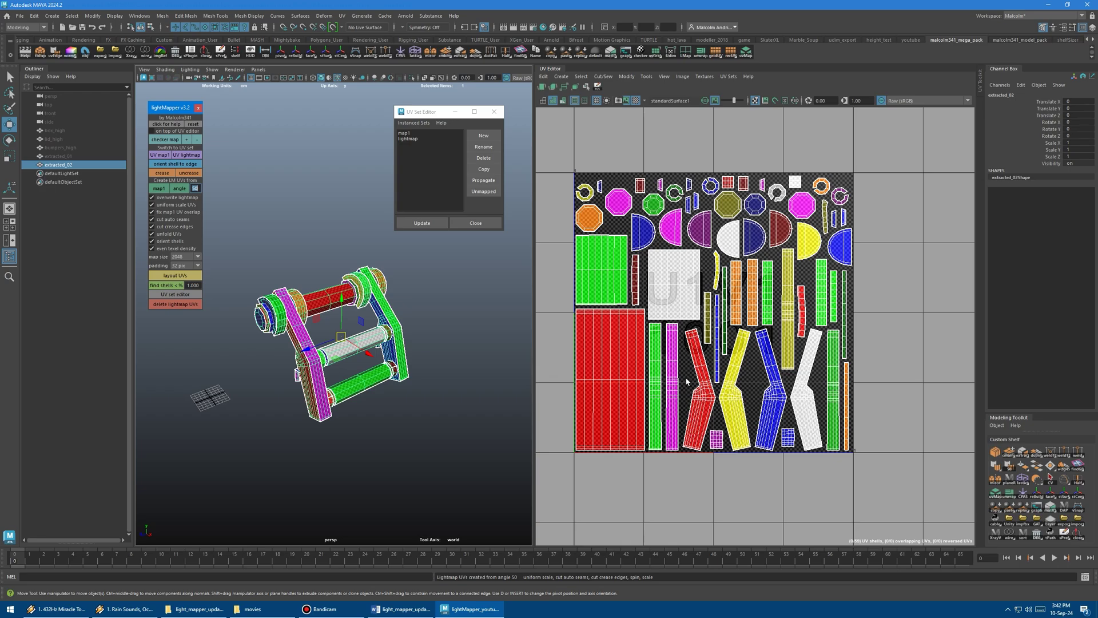
scroll(688, 383, "up", 3)
middle_click_drag(690, 379, 702, 364, "alt")
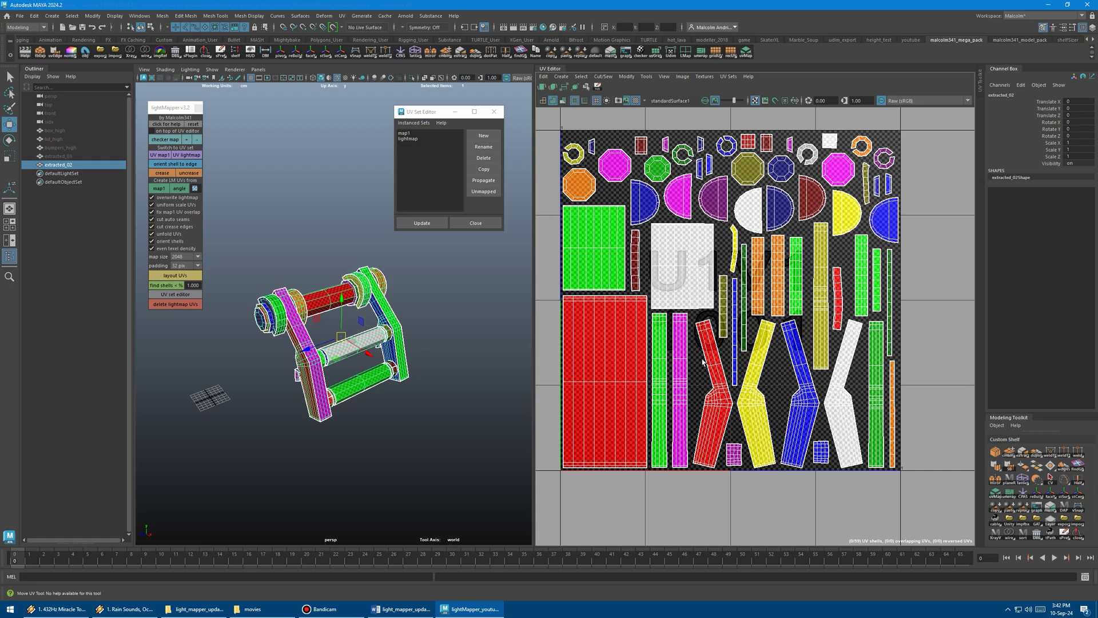
Recreate the lightmap UVs of extracted_02 by angle at 80, at 100 and finally at 150.
left_click(195, 188)
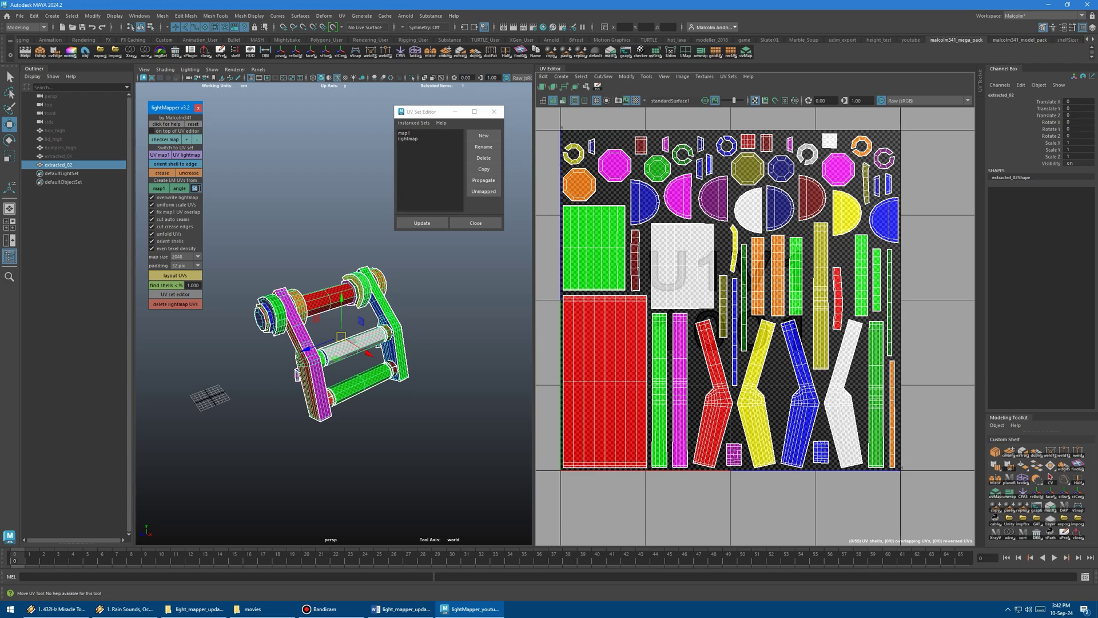
key("Return")
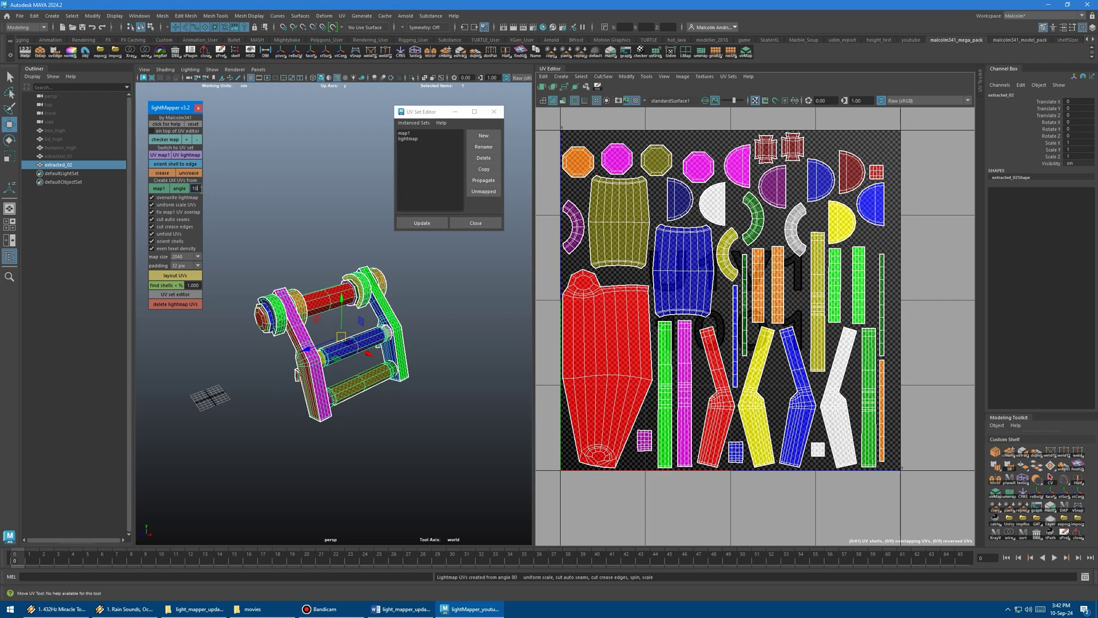
key("Return")
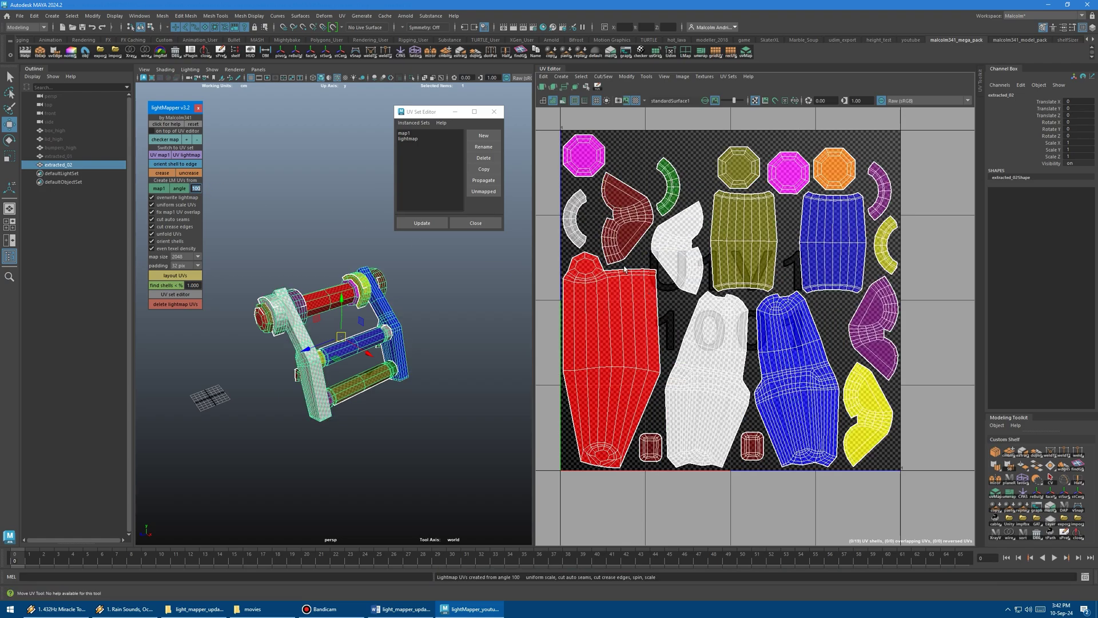
type("1")
key("Return")
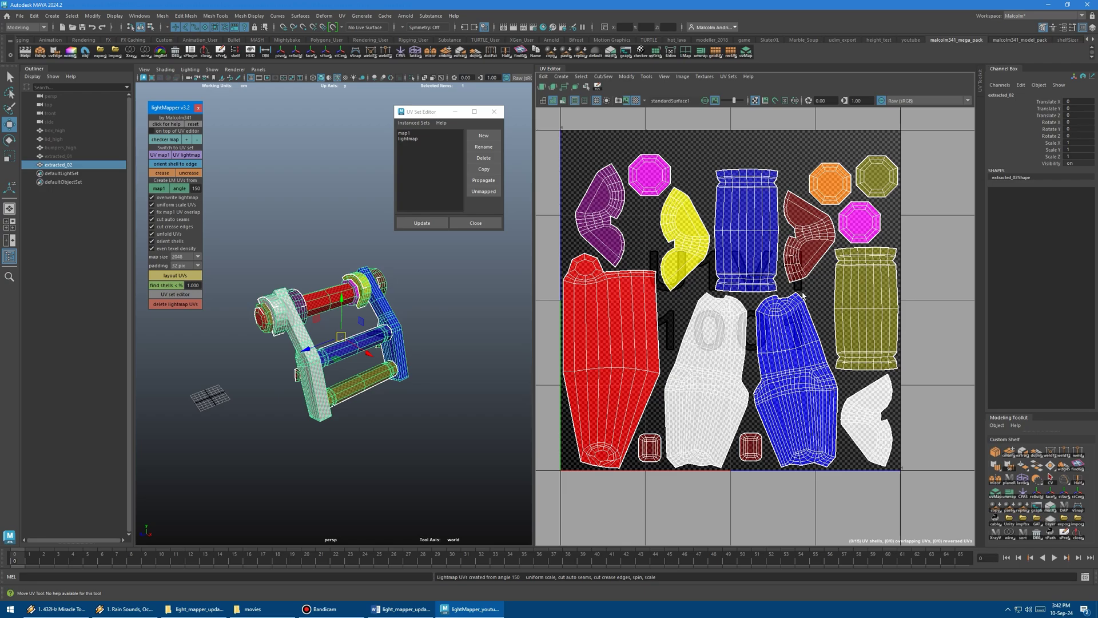
Examine how the shells of the angle 150 lightmap layout correspond to the parts of extracted_02.
scroll(789, 296, "up", 2)
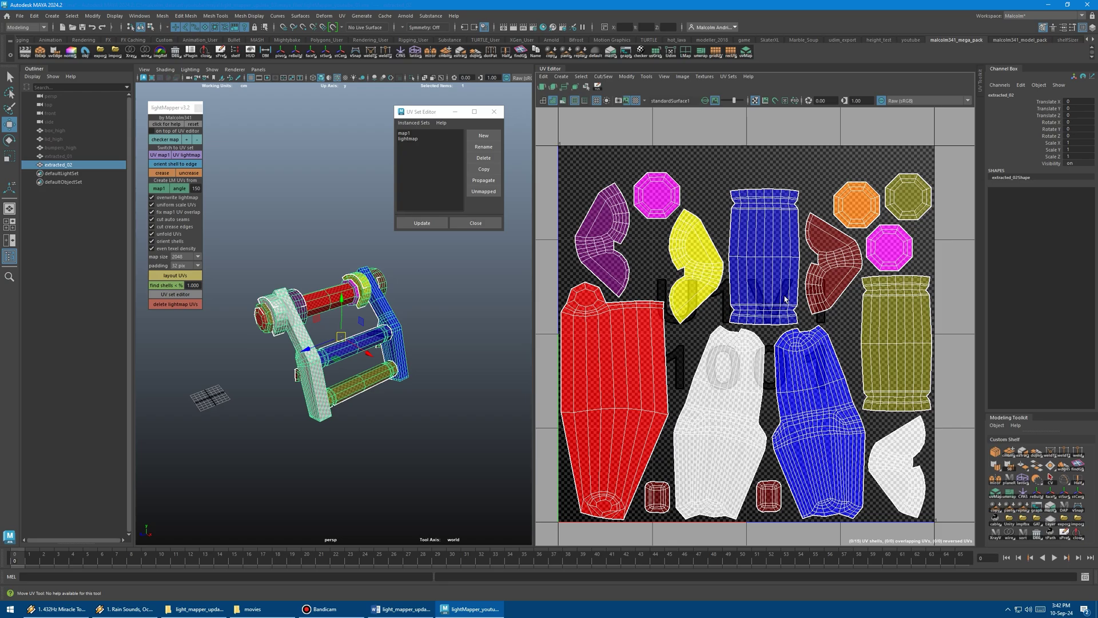
left_click_drag(275, 238, 291, 242, "alt")
scroll(292, 242, "up", 3)
middle_click_drag(277, 233, 297, 238, "alt")
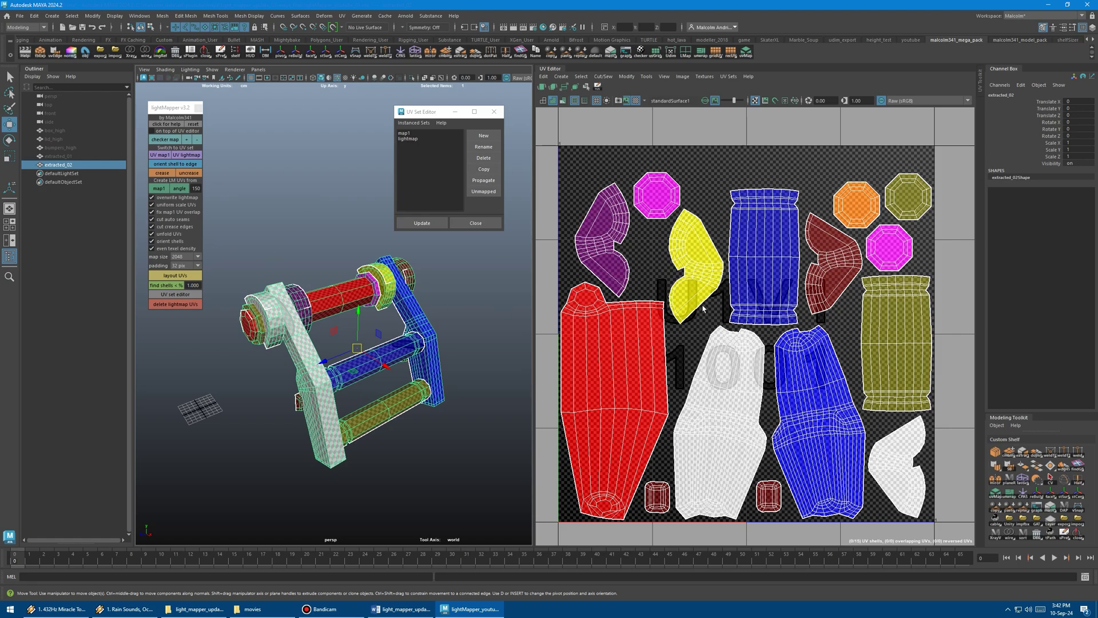
middle_click_drag(705, 307, 713, 283, "alt")
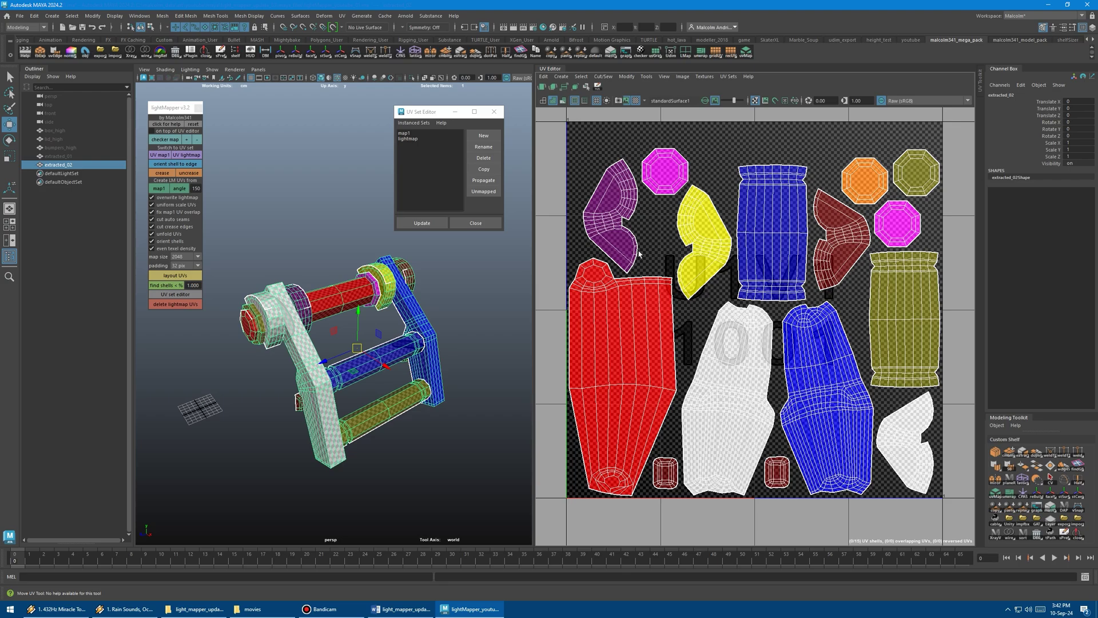
middle_click_drag(693, 267, 661, 290, "alt")
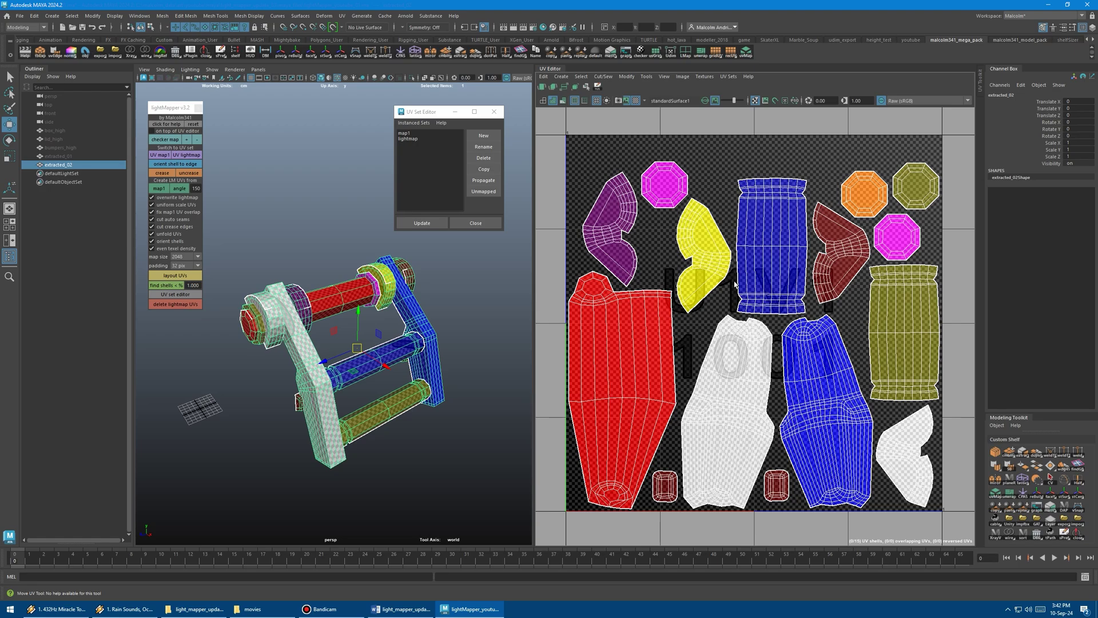
middle_click_drag(615, 326, 633, 297, "alt")
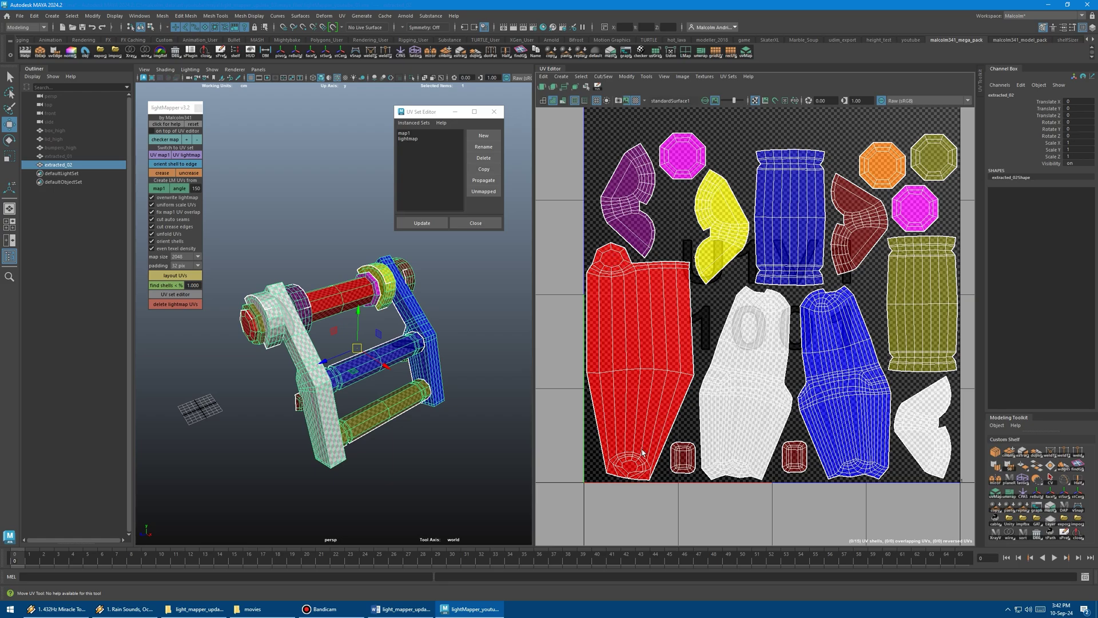
left_click_drag(379, 339, 363, 265, "alt")
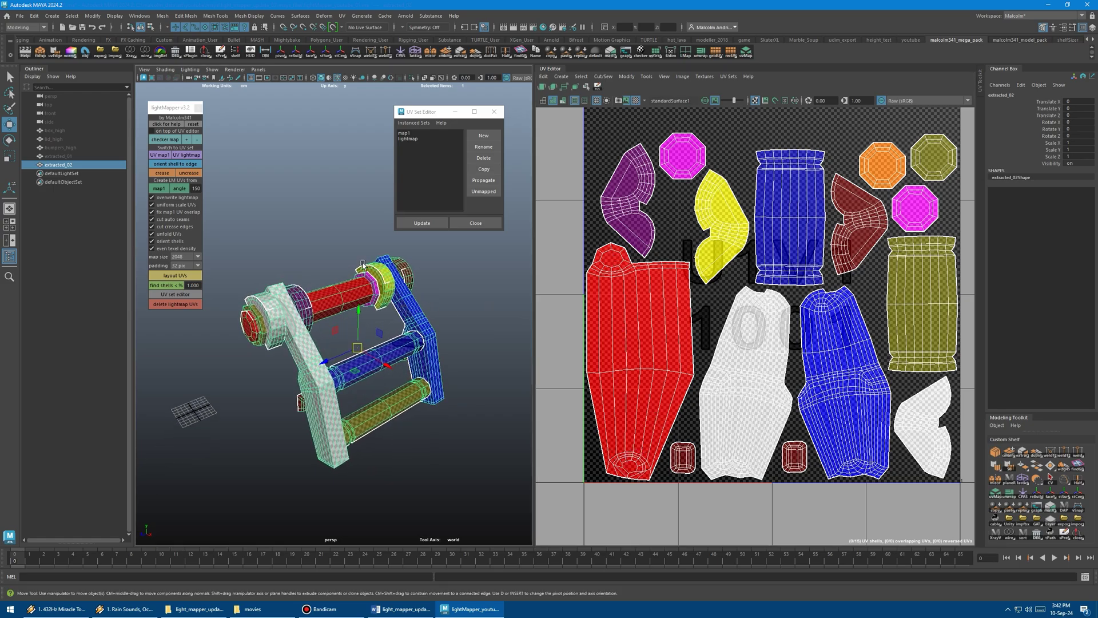
middle_click_drag(609, 297, 594, 318, "alt")
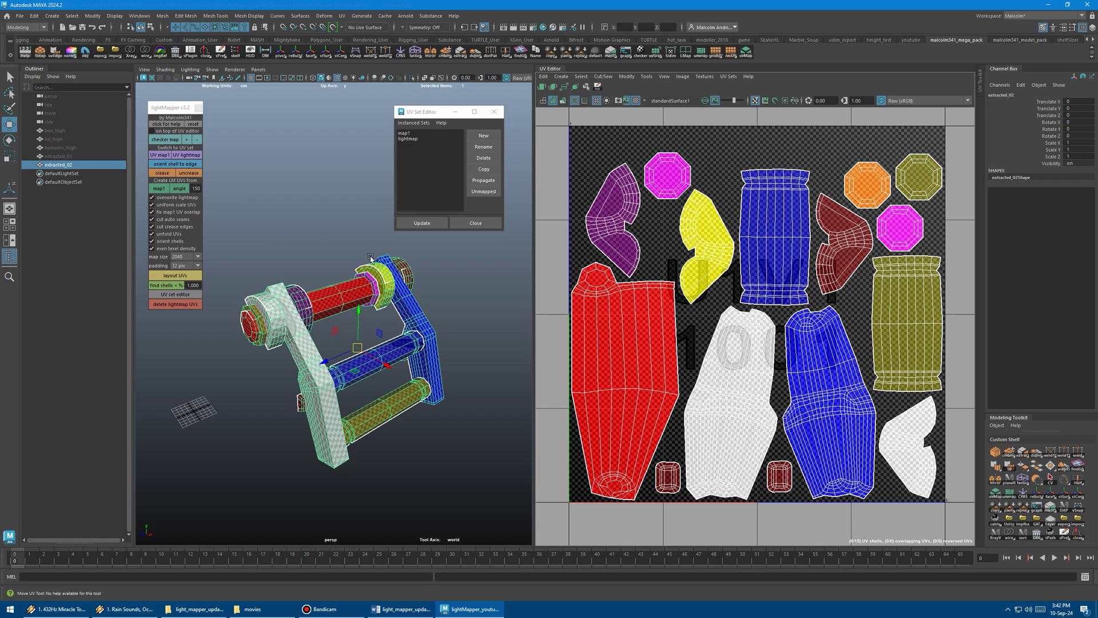
Switch extracted_02 to edge selection and inspect where the end cap joins the large red lightmap shell.
right_click_drag(368, 295, 368, 277)
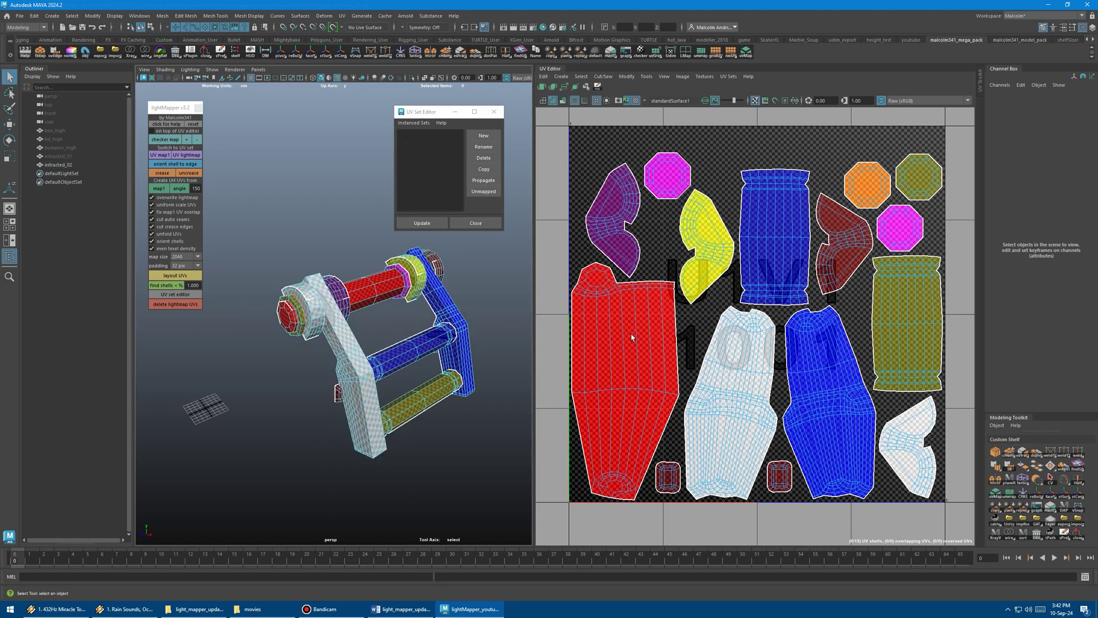
middle_click_drag(579, 320, 618, 357, "alt")
right_click_drag(618, 357, 694, 336, "alt")
middle_click_drag(694, 335, 658, 365, "alt")
left_click(624, 325)
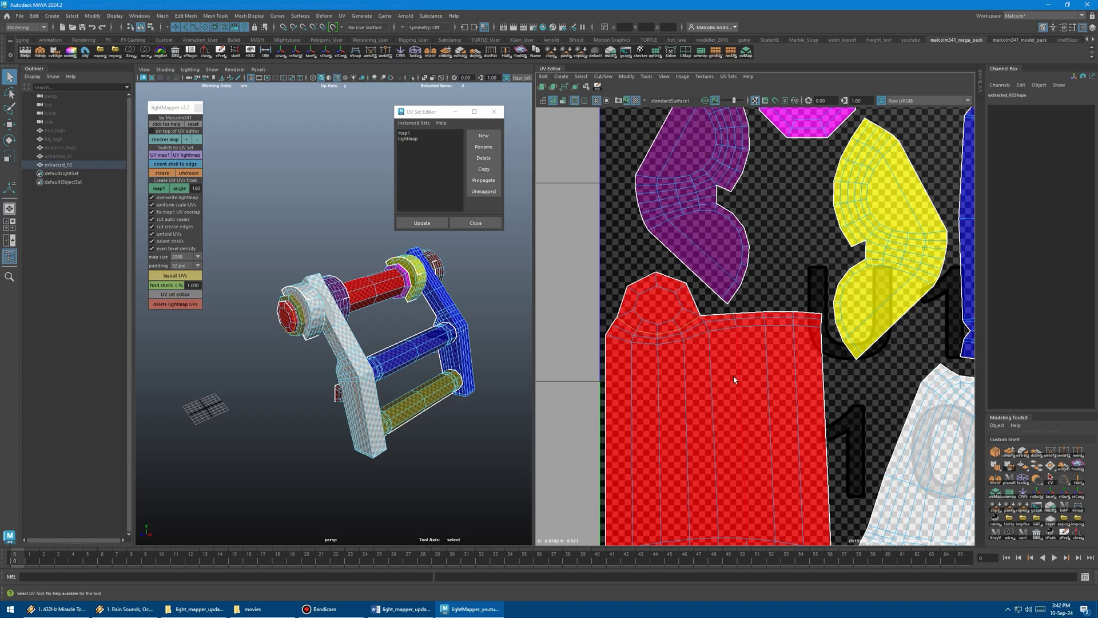
key("a")
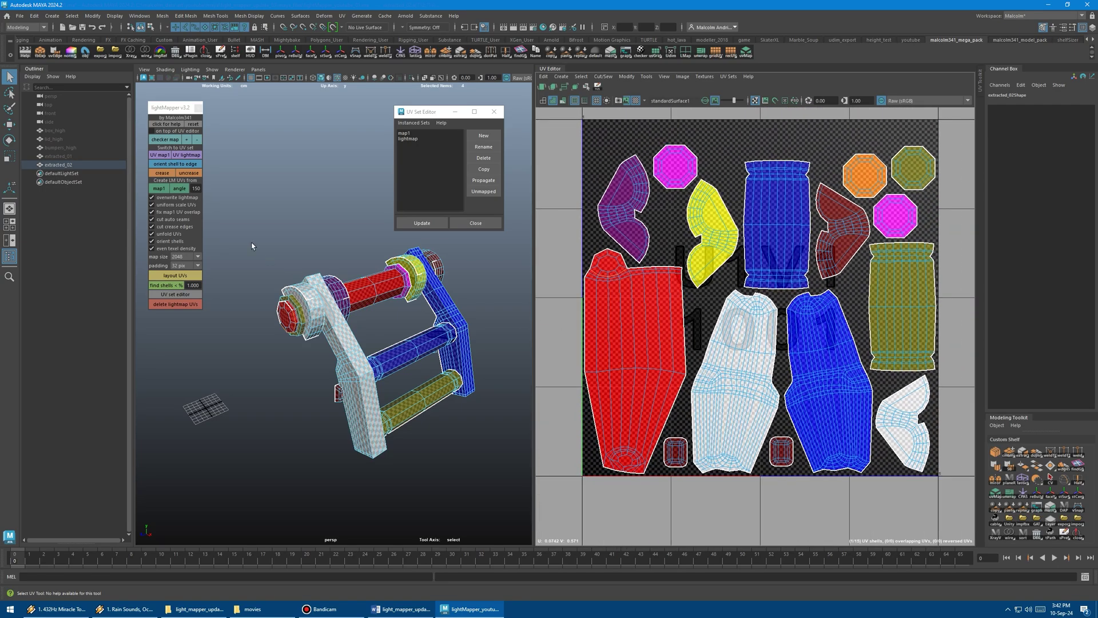
Uncrease and re-crease the selected rim edges of the red octagonal end cap and recreate the lightmap UVs by angle at 150.
left_click(163, 176)
left_click_drag(314, 296, 343, 292, "alt")
scroll(338, 294, "up", 5)
middle_click_drag(318, 300, 371, 336, "alt")
left_click_drag(371, 336, 317, 306, "alt")
left_click(356, 380)
left_click(314, 302)
left_click(320, 298, "shift")
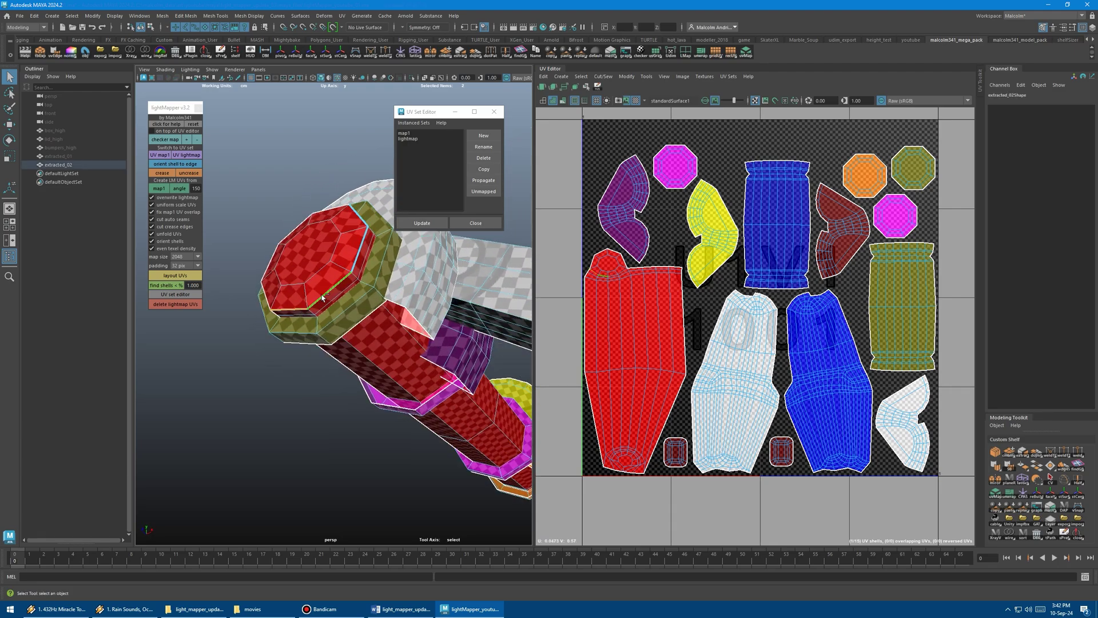
left_click(357, 252, "shift")
left_click(360, 217, "shift")
left_click(189, 174)
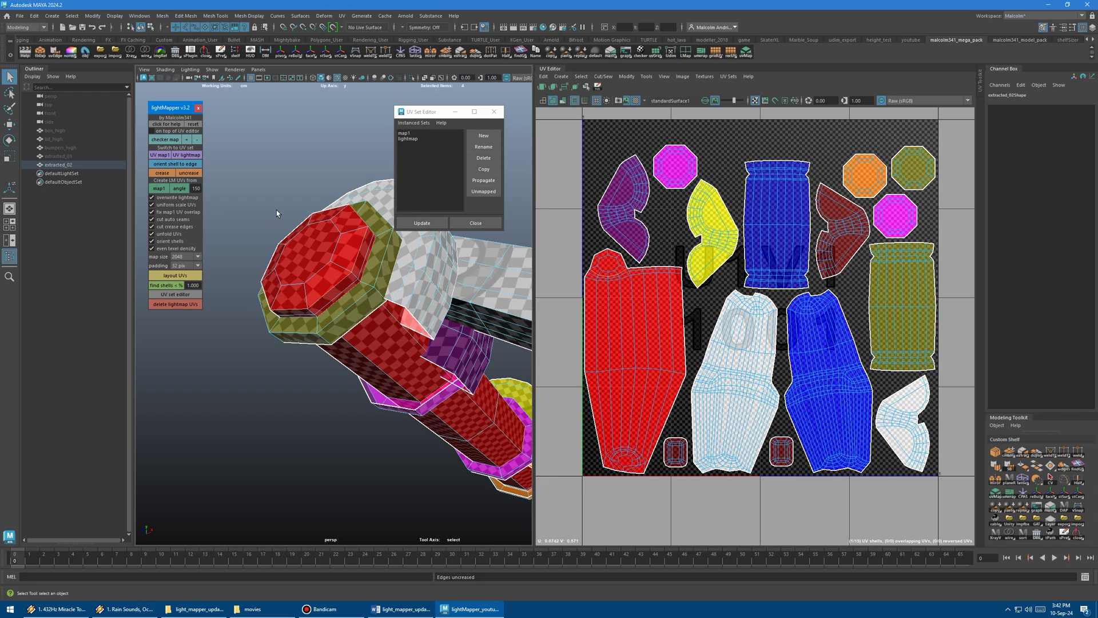
left_click(163, 173)
left_click(180, 189)
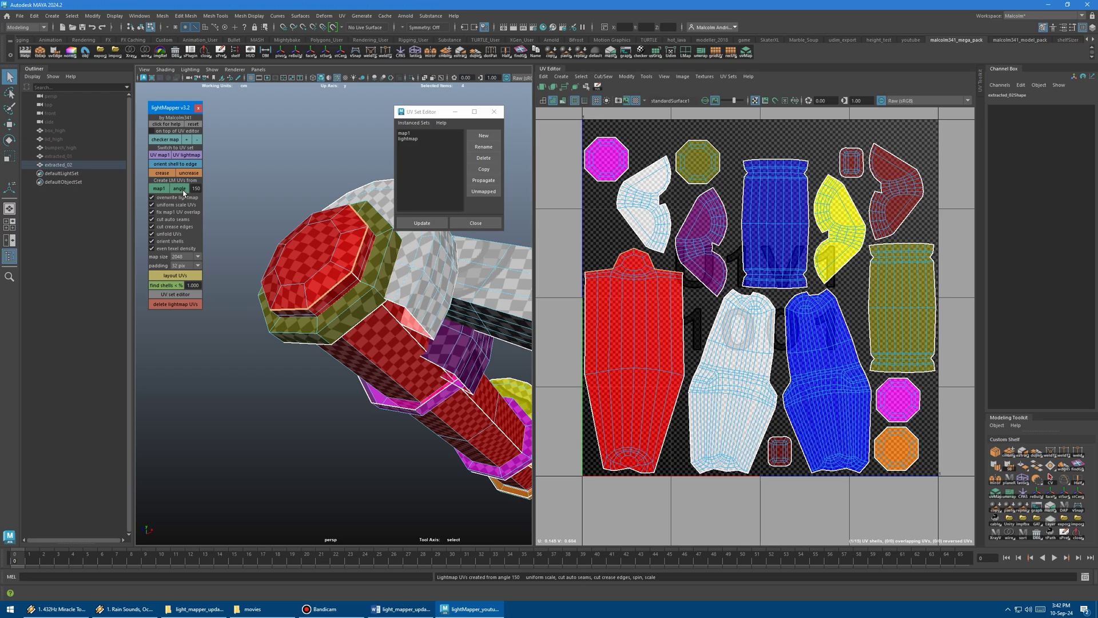
Crease the remaining edges joining the end cap to the large red shell and recreate the lightmap UVs by angle at 150.
middle_click_drag(650, 287, 659, 319, "alt")
scroll(659, 318, "up", 3)
left_click_drag(620, 257, 695, 289)
left_click(609, 298)
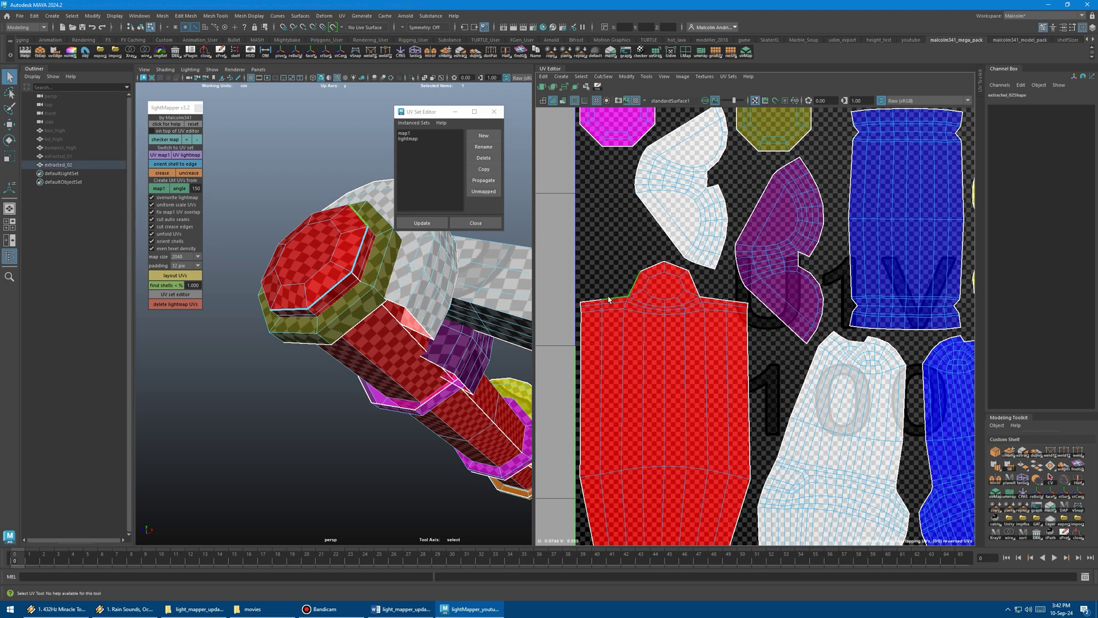
left_click(655, 304, "shift")
left_click(674, 305, "shift")
left_click(689, 301, "shift")
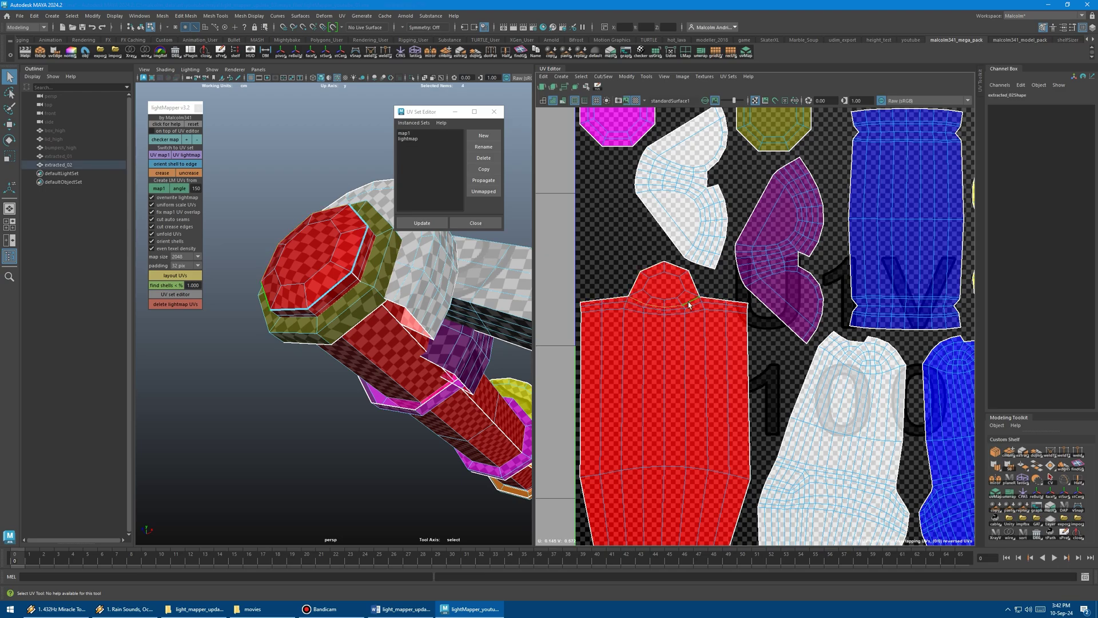
left_click(163, 173)
left_click(637, 300)
left_click_drag(388, 215, 383, 280, "alt")
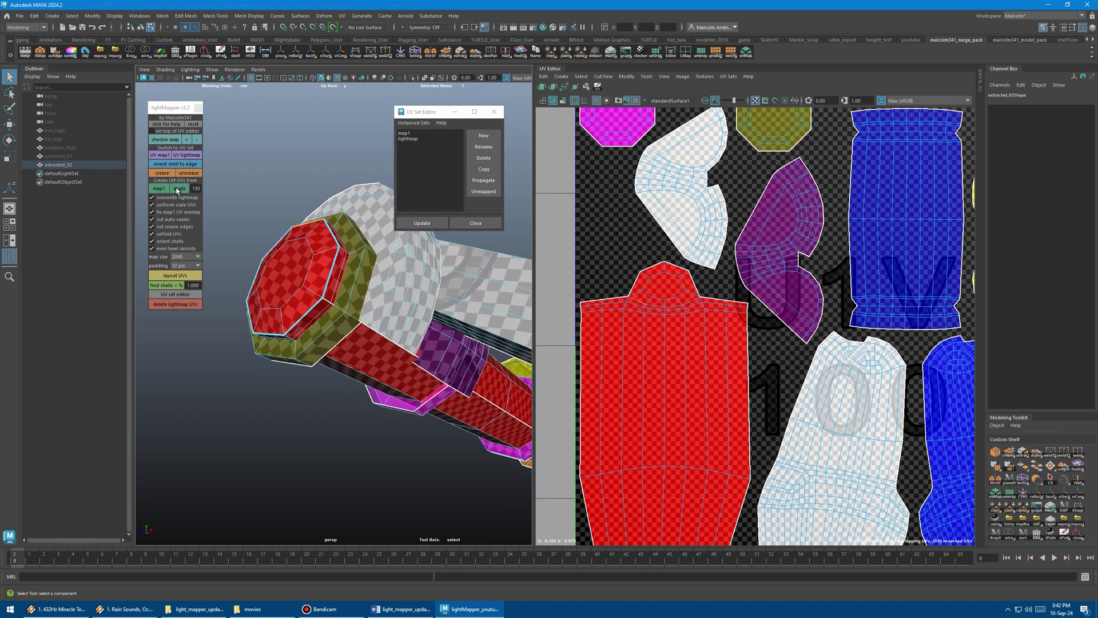
left_click(178, 189)
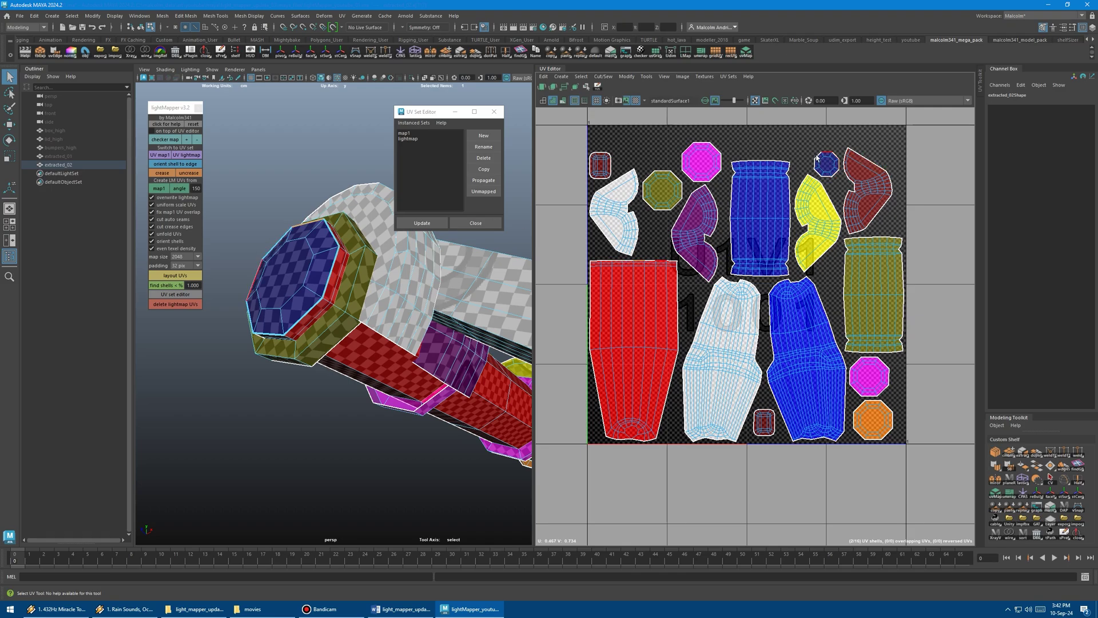
Crease the rim edges of the cap at the opposite end of the rod and recreate the lightmap UVs by angle.
scroll(670, 312, "down", 1)
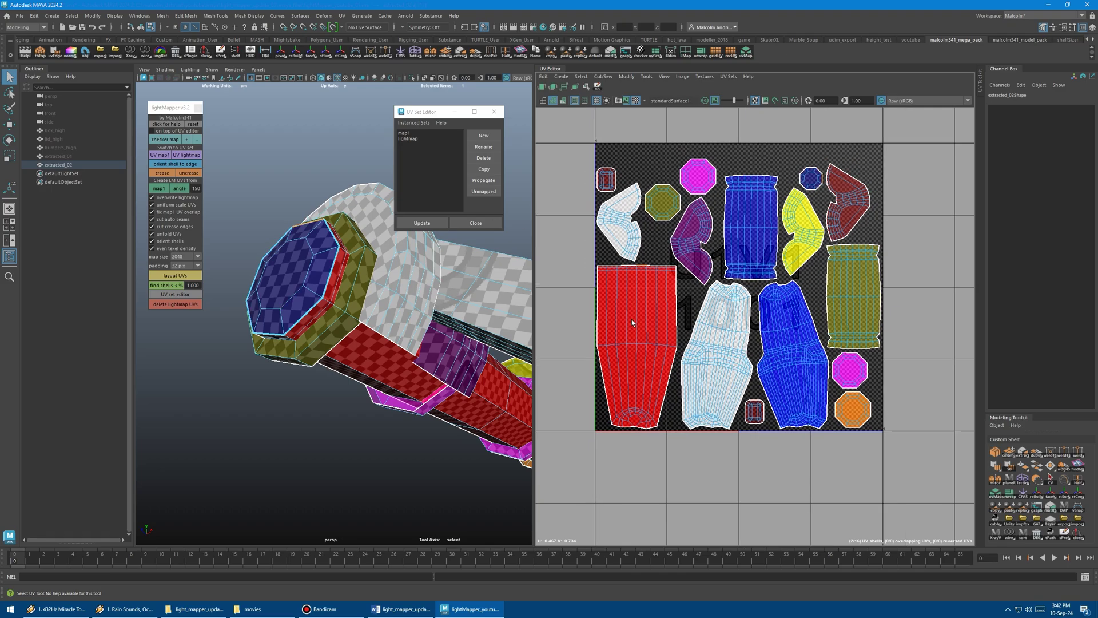
middle_click_drag(631, 315, 652, 262, "alt")
left_click_drag(453, 323, 401, 323, "alt")
left_click(165, 172)
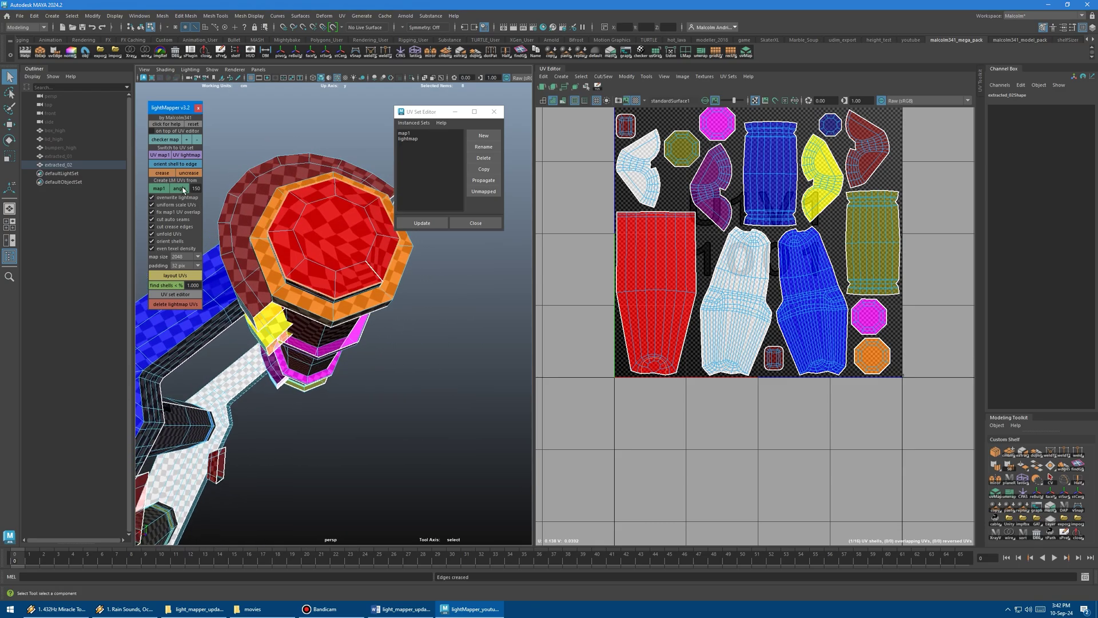
left_click(181, 188)
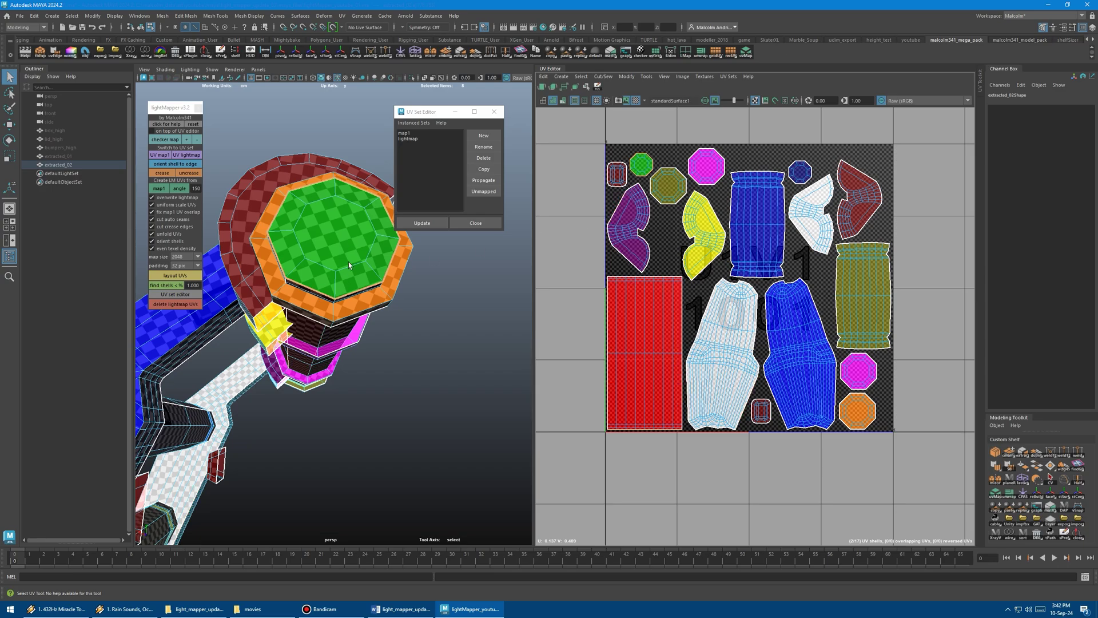
Turn off the checker map, inspect the creased rims of both end caps and reselect extracted_02 as an object.
left_click_drag(357, 317, 370, 333, "alt")
left_click_drag(306, 247, 334, 258, "alt")
left_click(166, 139)
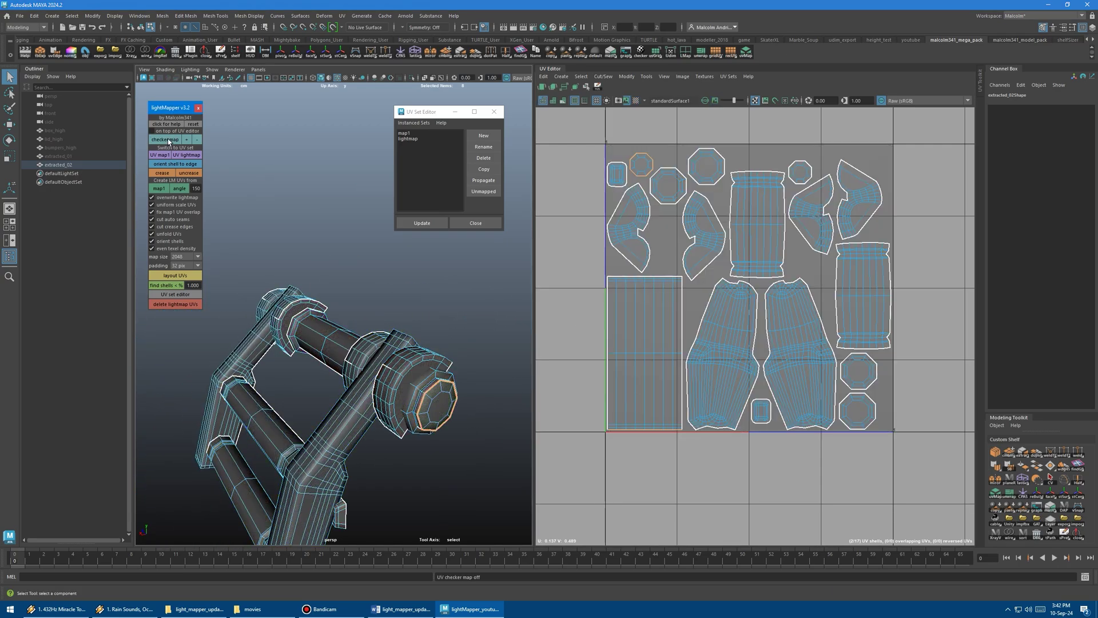
left_click(371, 271)
scroll(392, 380, "up", 5)
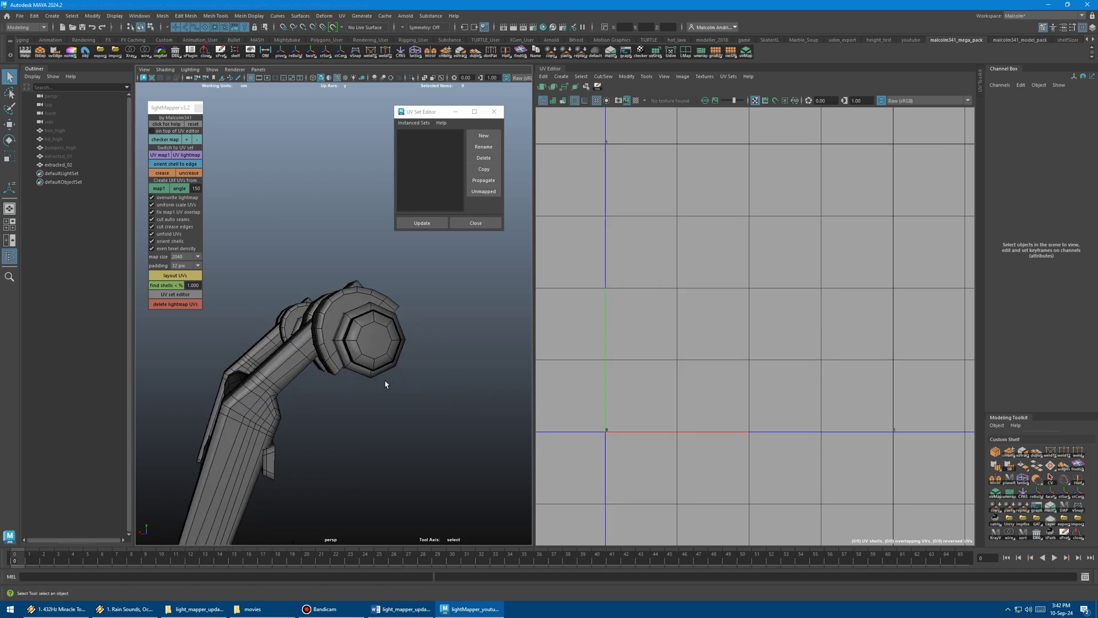
left_click_drag(423, 387, 316, 343, "alt")
left_click(473, 282)
scroll(475, 304, "down", 5)
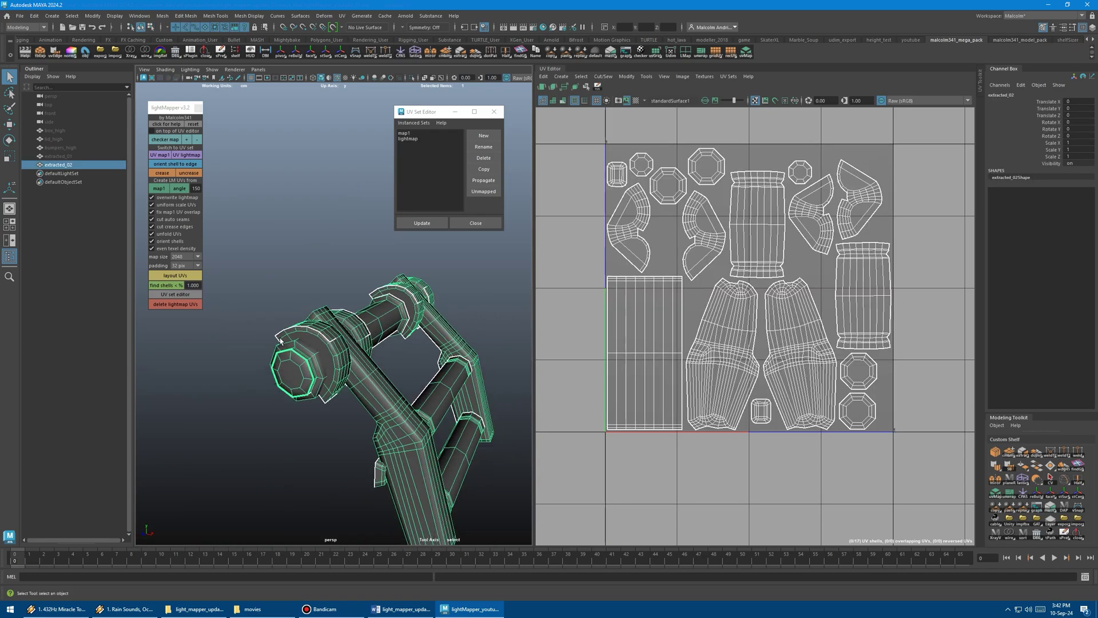
Turn on the checker map for extracted_02 and examine its coloured shells around the whole frame.
left_click_drag(377, 309, 331, 313, "alt")
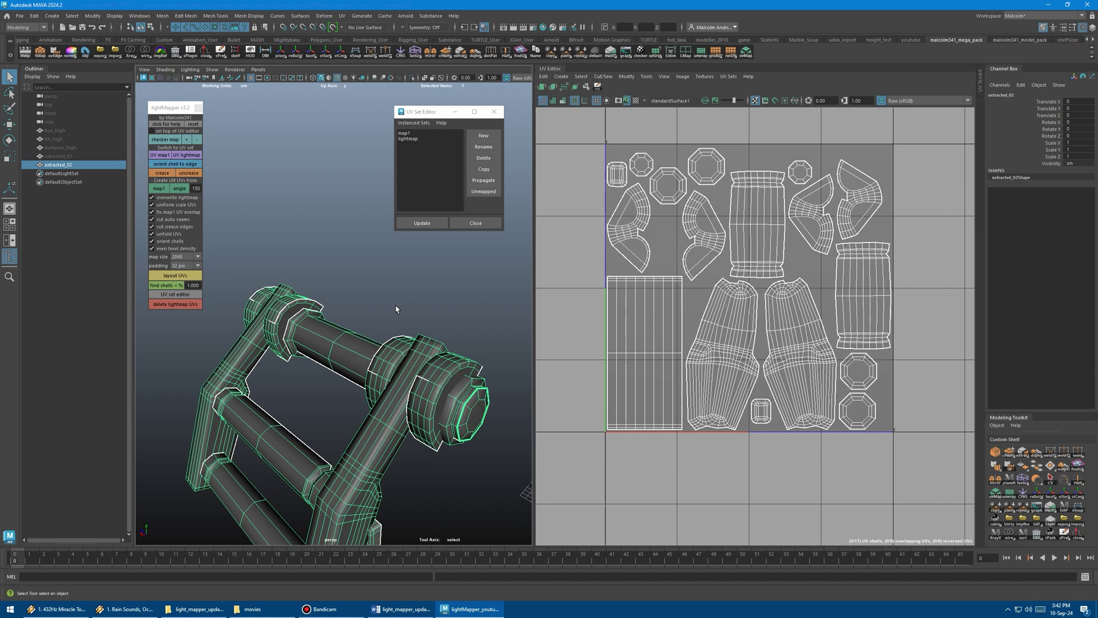
left_click_drag(396, 309, 328, 346, "alt")
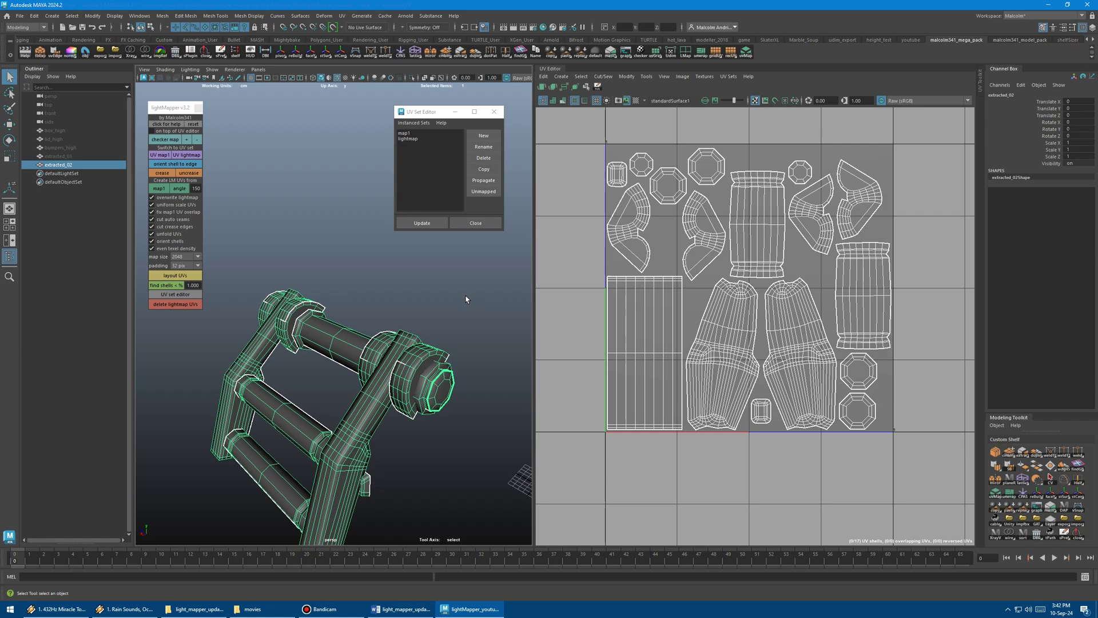
left_click(166, 139)
left_click_drag(286, 281, 318, 277, "alt")
middle_click_drag(318, 278, 336, 284, "alt")
left_click_drag(337, 285, 338, 292, "alt")
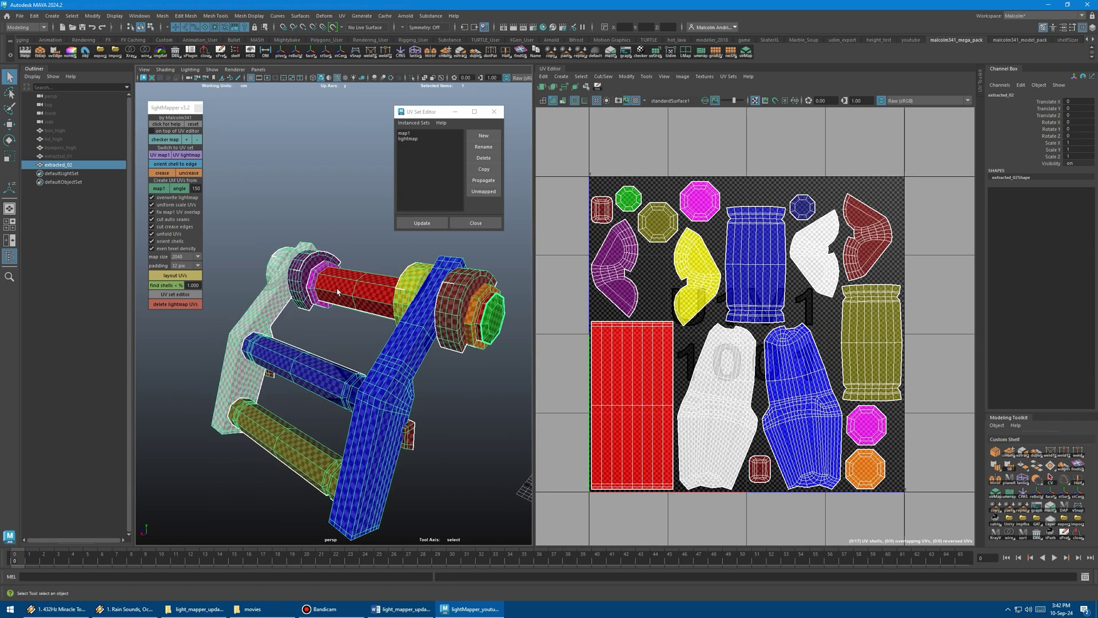
Recreate the lightmap UVs by angle at 150 with cut auto seams off, and again with the option back on.
left_click(163, 221)
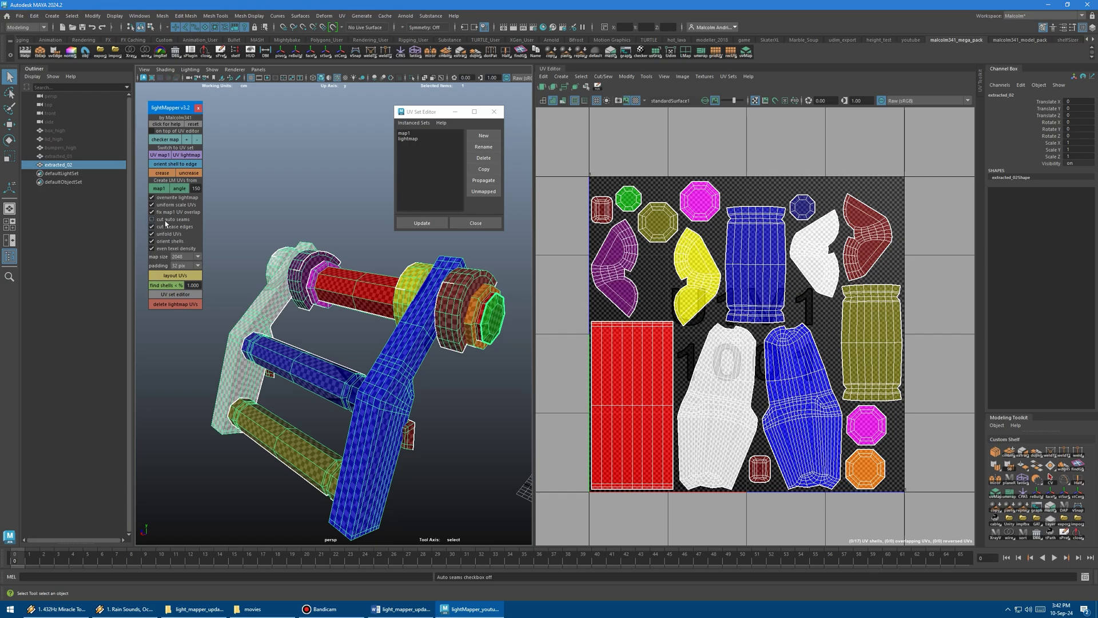
left_click(179, 189)
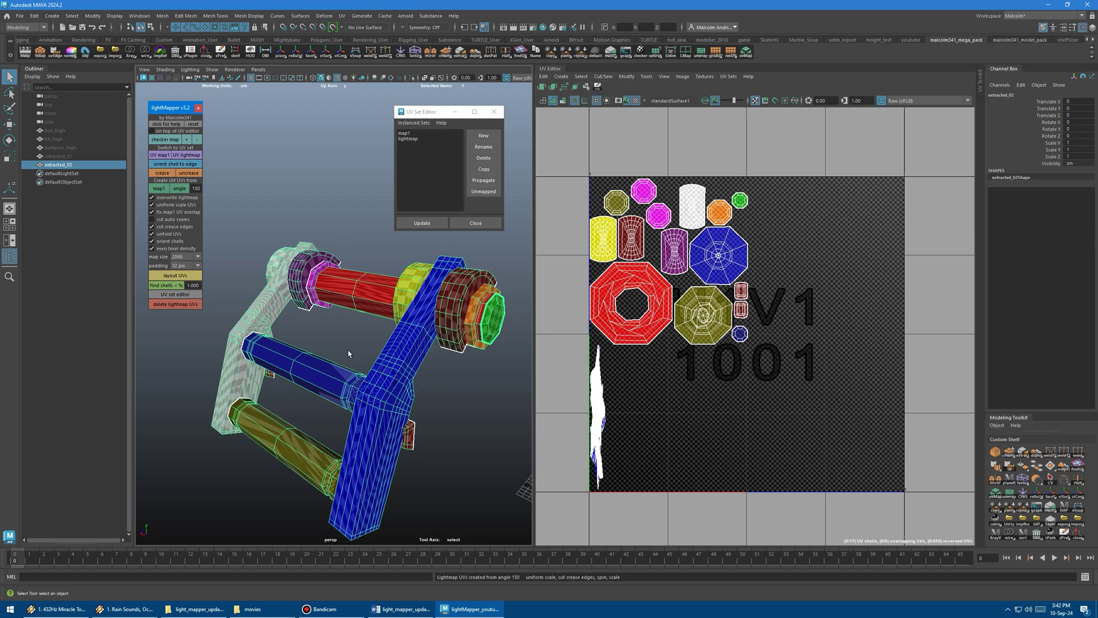
left_click(162, 222)
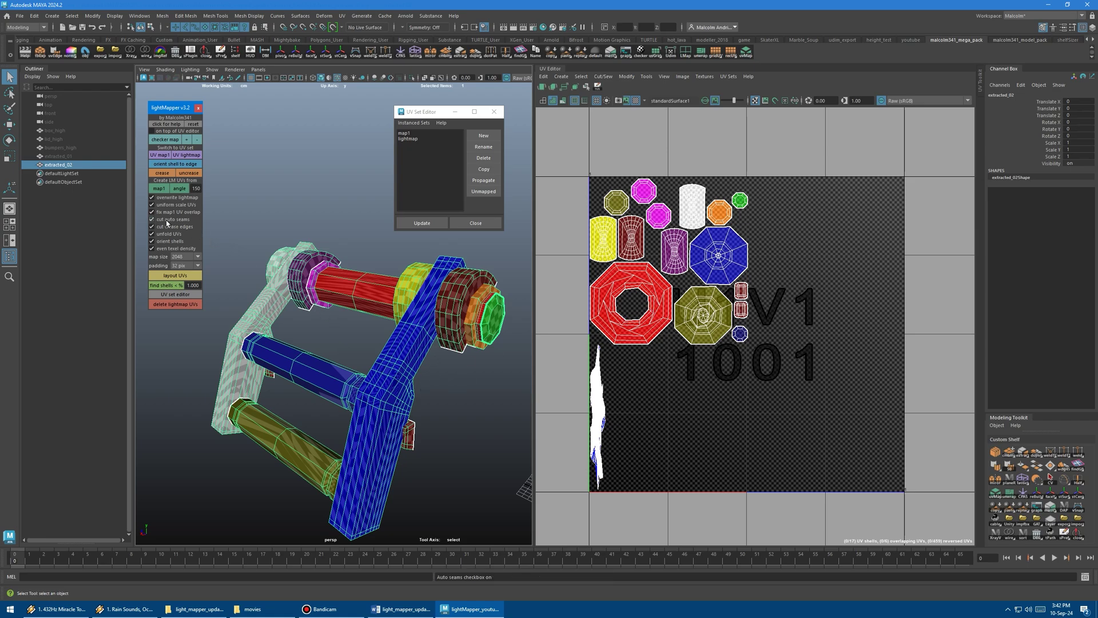
left_click(177, 189)
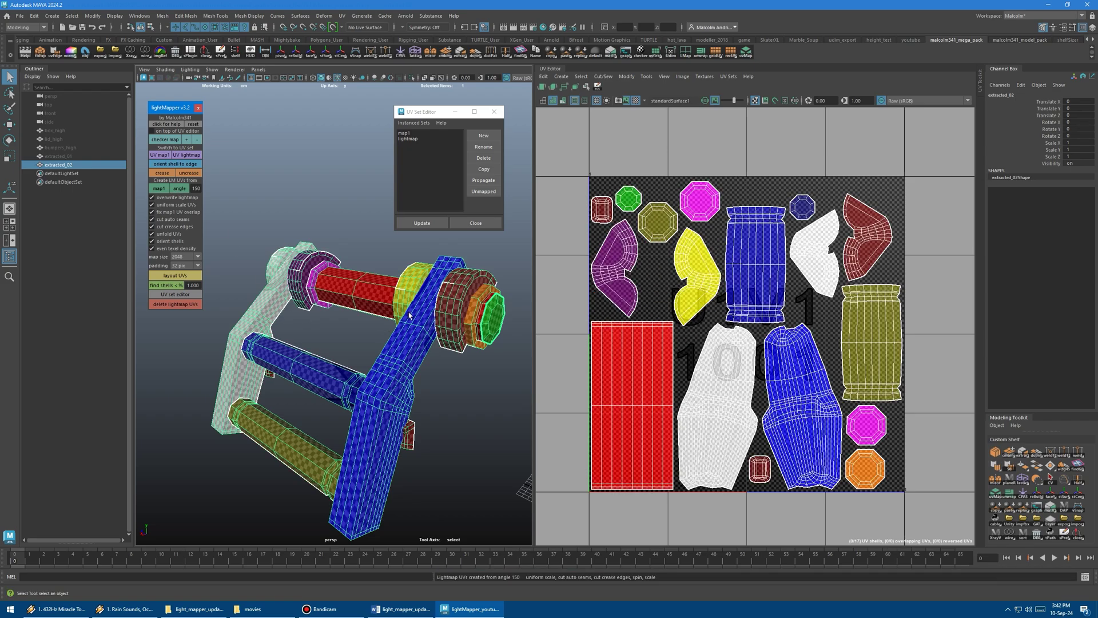
left_click_drag(417, 334, 386, 322, "alt")
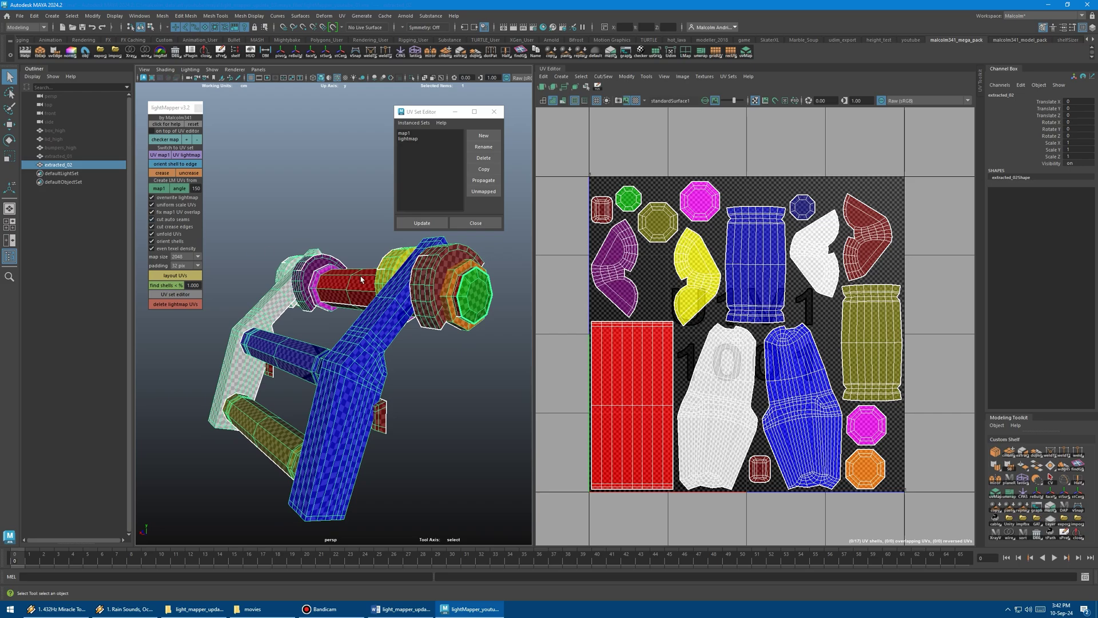
left_click_drag(379, 284, 372, 290, "alt")
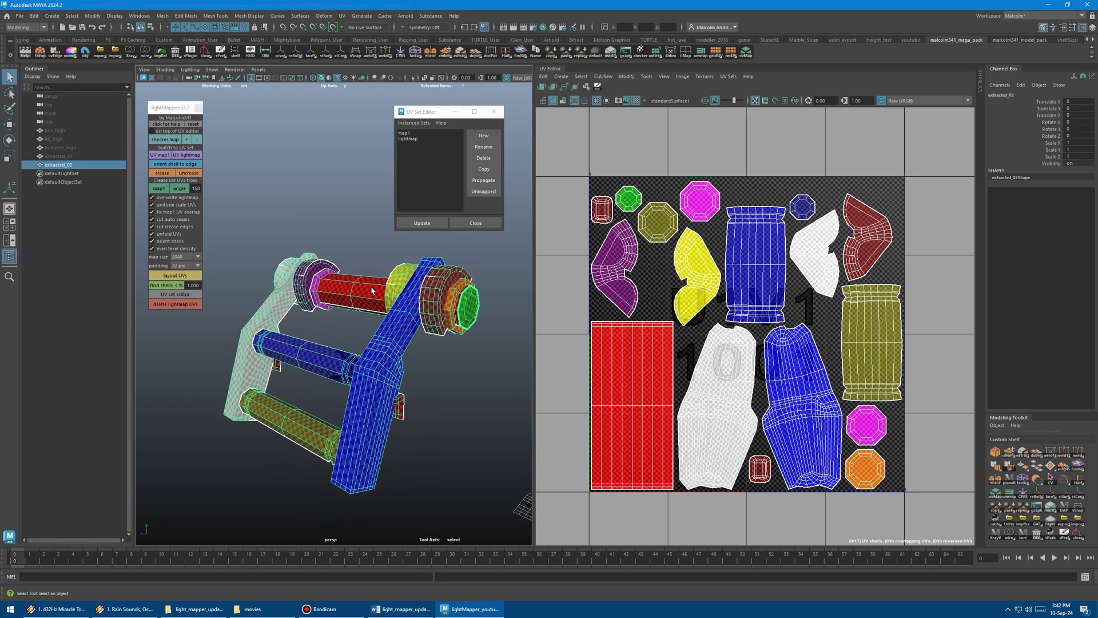
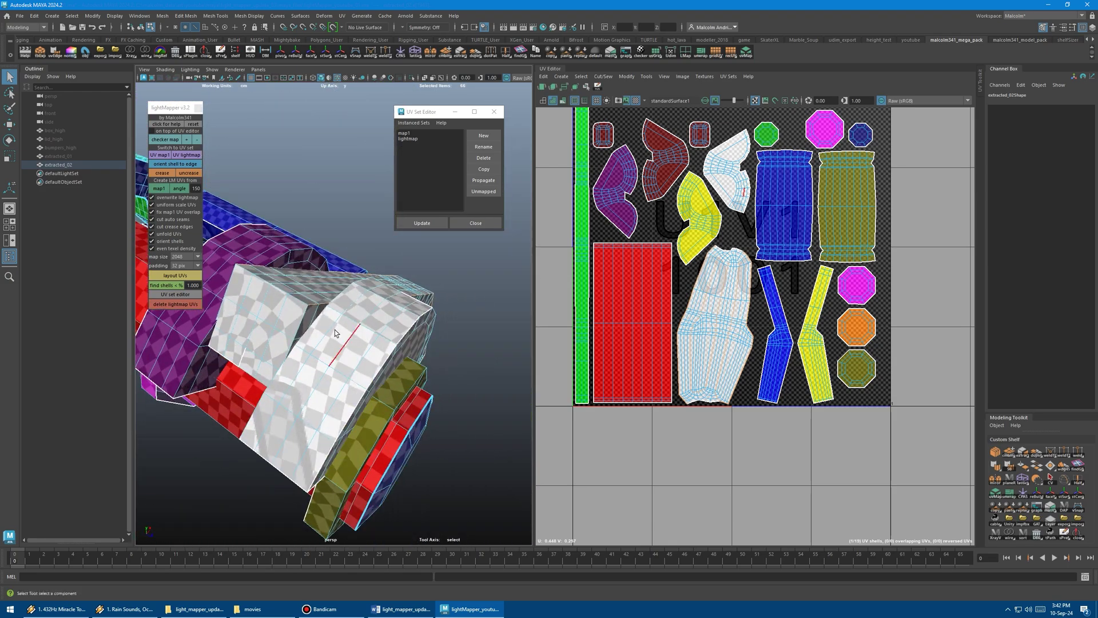
Crease the remaining border edges of the white side bracket, checking them in wireframe, and recreate the lightmap UVs by angle at 150.
left_click(178, 188)
left_click_drag(362, 342, 389, 315, "alt")
right_click_drag(389, 315, 413, 306, "alt")
key("4")
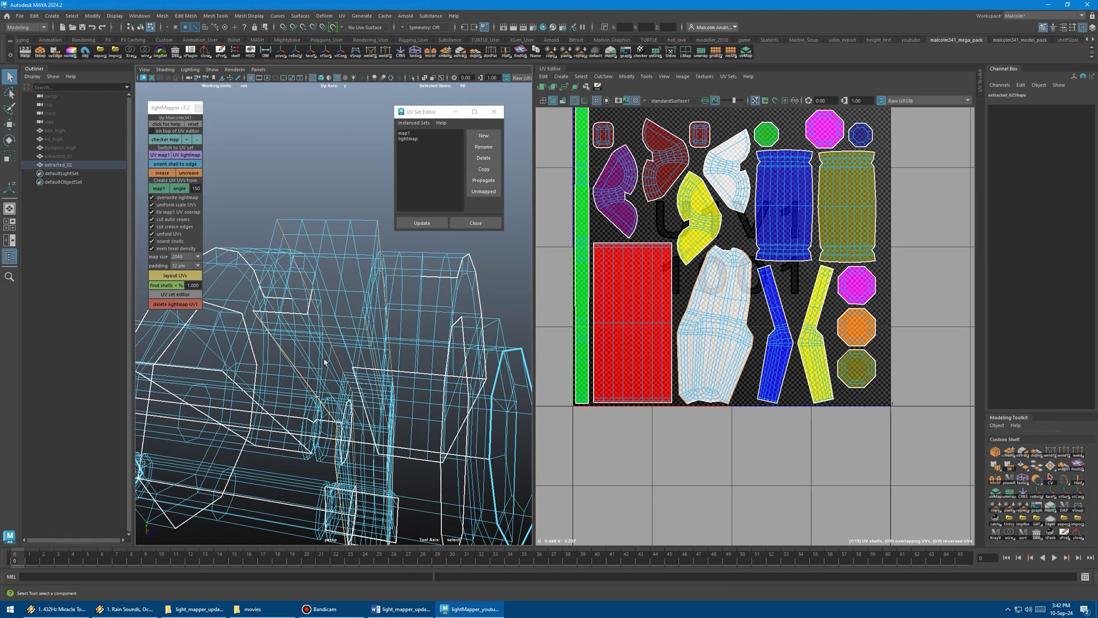
mouse_move(329, 361)
left_mouse_down("alt")
mouse_move(312, 346)
mouse_move(321, 337)
mouse_move(390, 328)
left_mouse_up("alt")
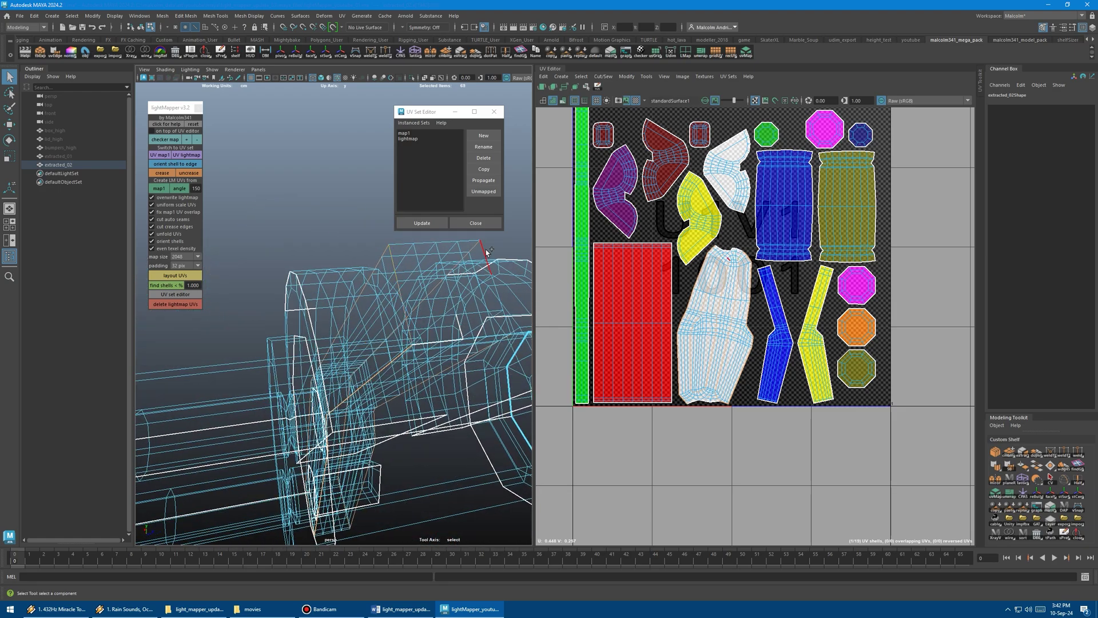
key("6")
left_click_drag(473, 270, 202, 218, "alt")
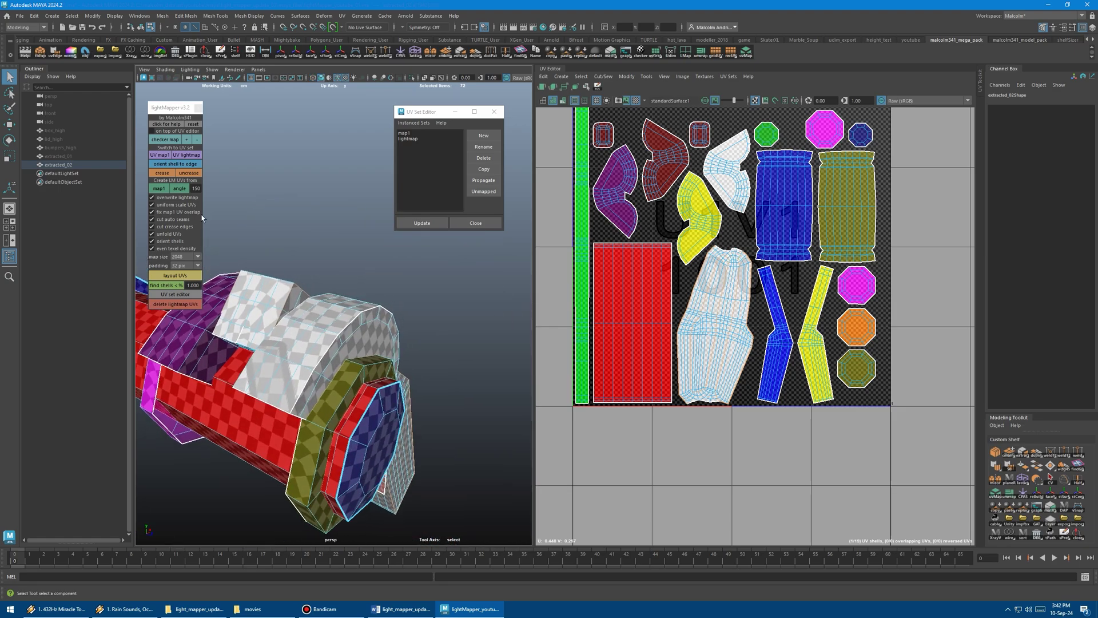
left_click(177, 189)
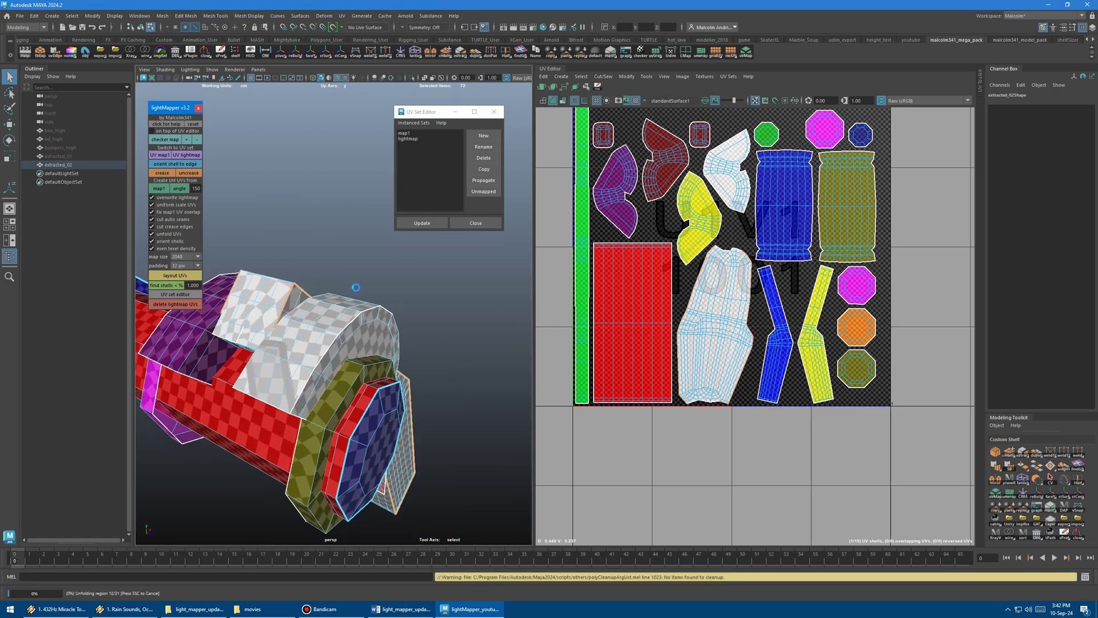
scroll(752, 346, "down", 2)
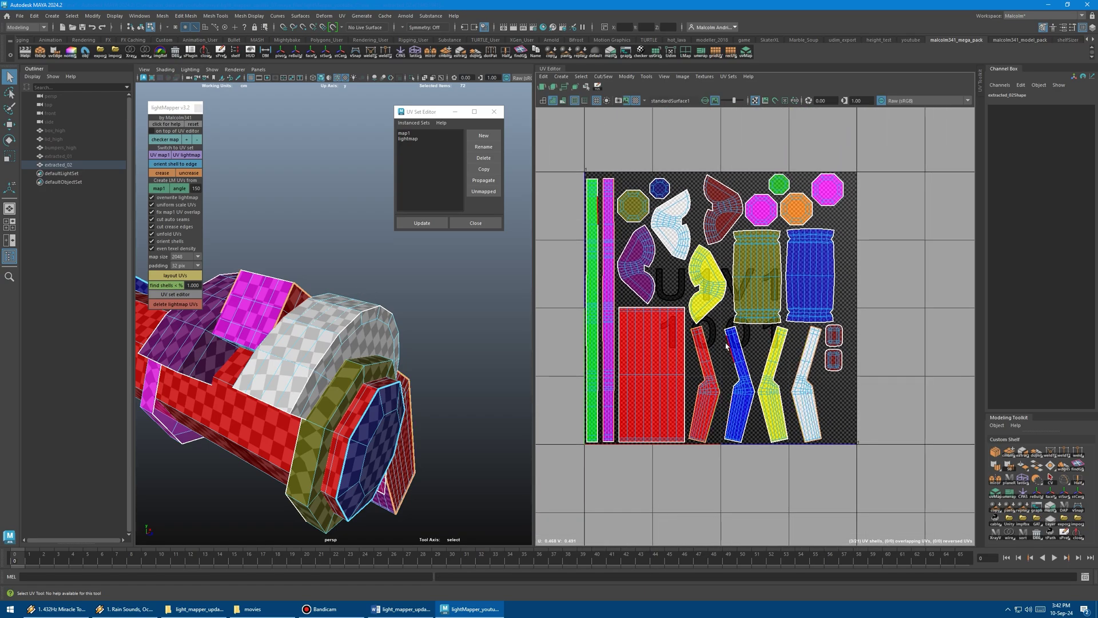
middle_click_drag(805, 256, 866, 253, "alt")
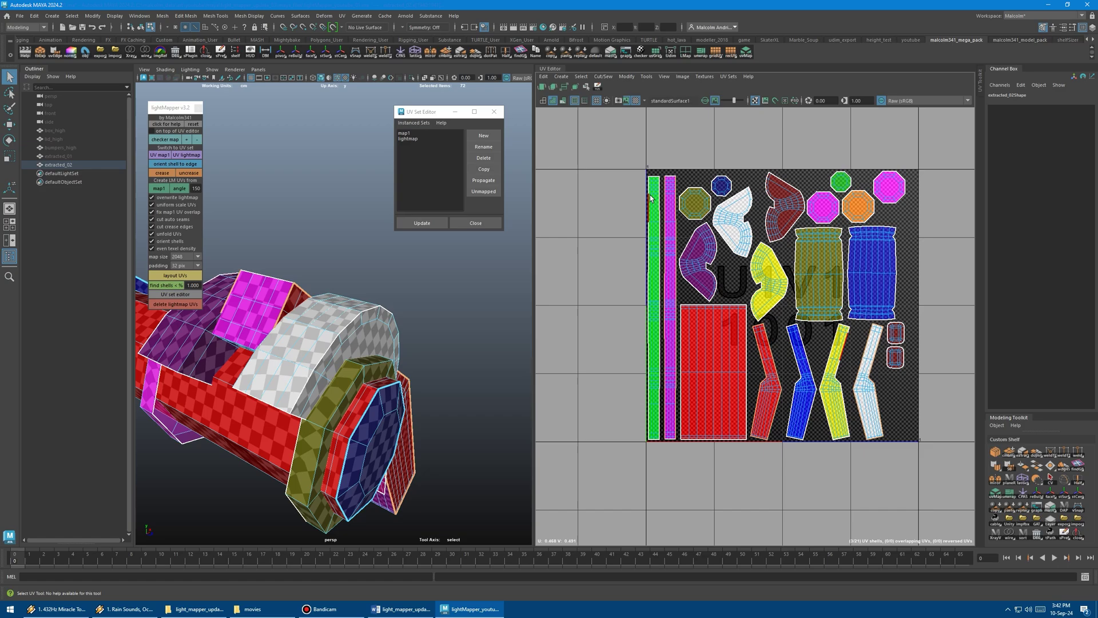
Crease the rim edge loops of the white and yellow half-round collars on the top rod.
right_click_drag(407, 325, 360, 320, "alt")
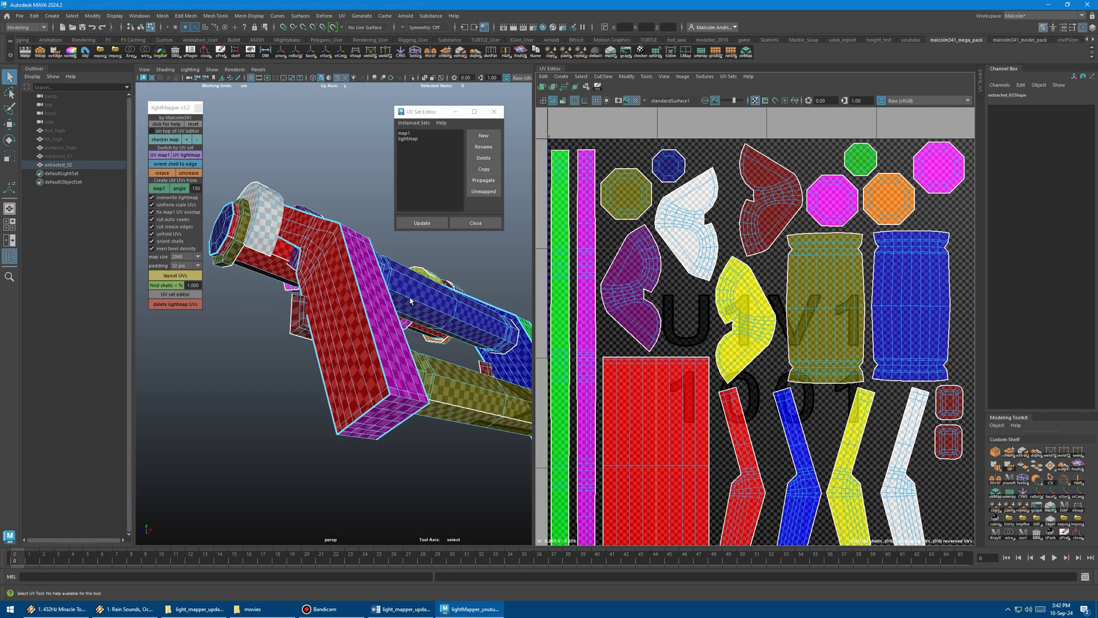
mouse_move(350, 272)
left_mouse_down("alt")
mouse_move(317, 286)
mouse_move(333, 324)
mouse_move(344, 292)
left_mouse_up("alt")
double_click(344, 291)
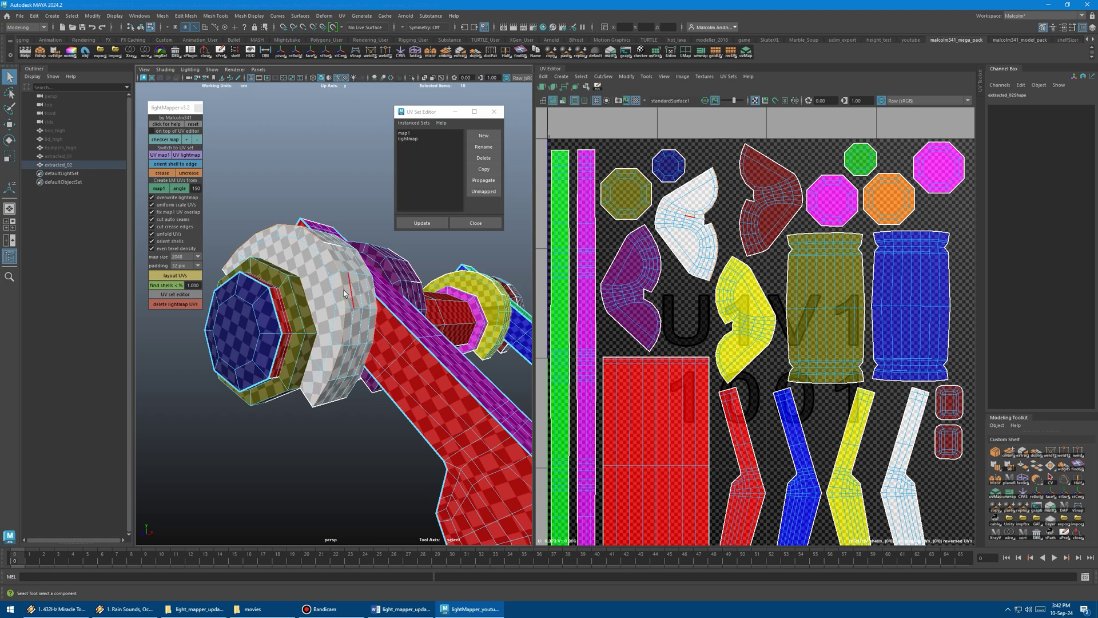
left_click(163, 173)
left_click_drag(374, 258, 331, 271, "alt")
double_click(332, 263)
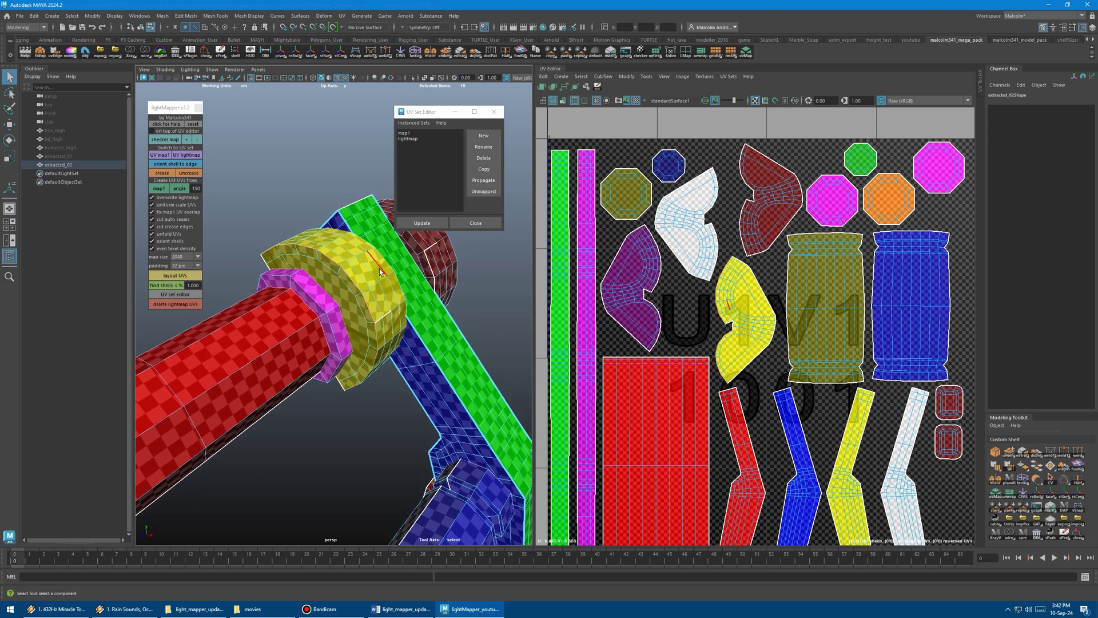
left_click_drag(387, 276, 306, 261, "alt")
double_click(306, 261)
key("g")
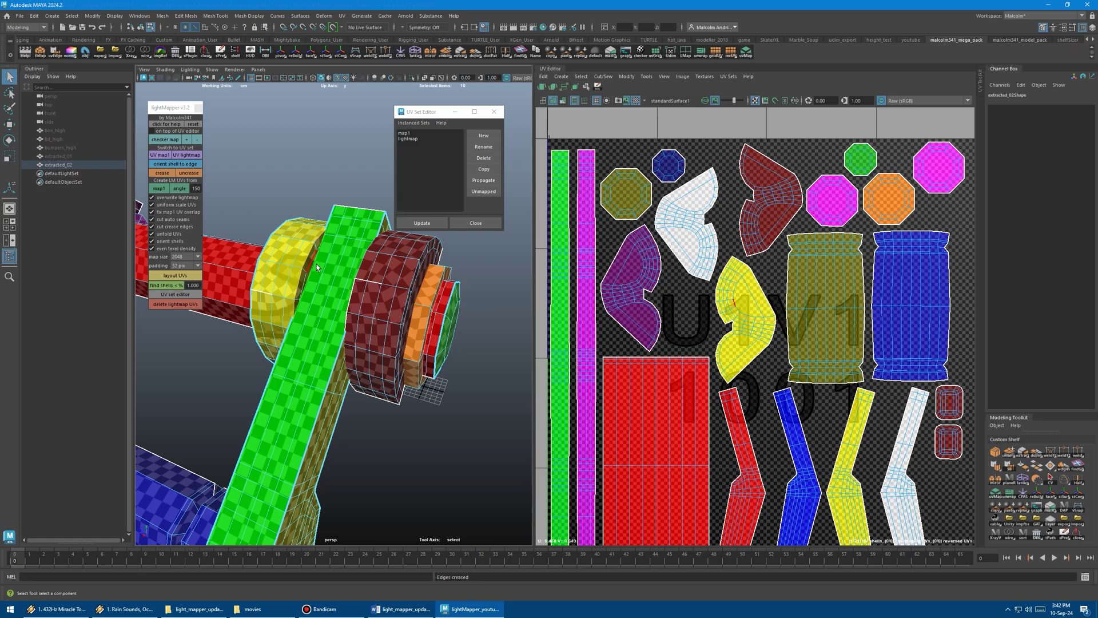
Crease the rim edge loop of the dark red half-round collar and recreate the lightmap UVs by angle at 150.
double_click(365, 276)
key("g")
scroll(354, 293, "down", 5)
left_click_drag(353, 295, 303, 277, "alt")
left_click(179, 190)
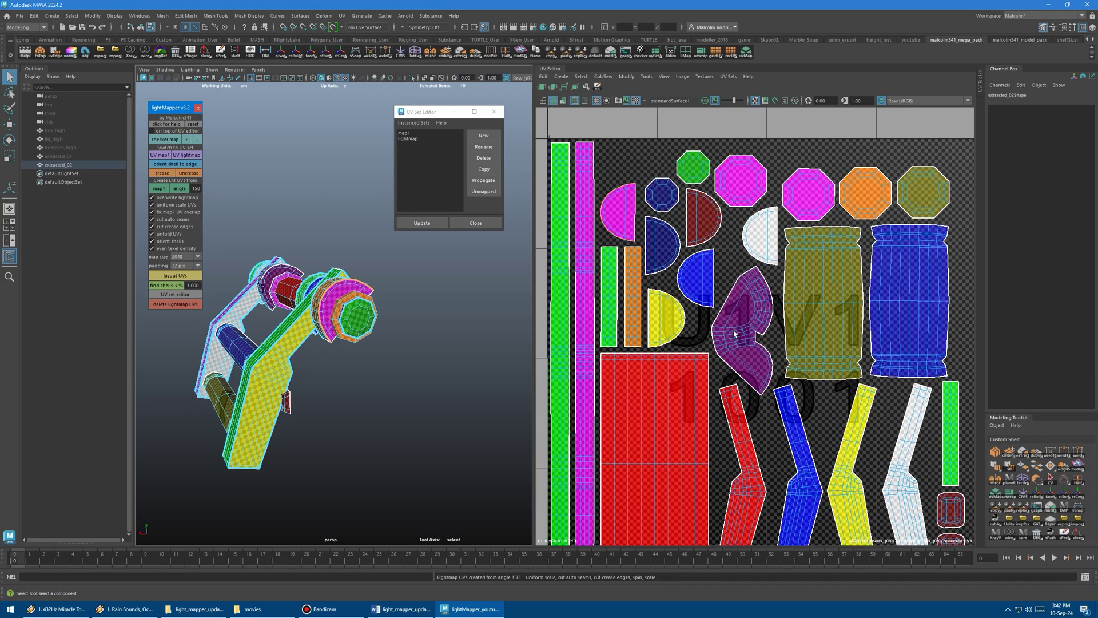
Crease both rim edge loops of the purple half-round collar and recreate the lightmap UVs by angle at 150.
scroll(676, 308, "down", 3)
left_click_drag(274, 329, 337, 320, "alt")
middle_click_drag(315, 319, 439, 318, "alt")
scroll(438, 319, "up", 5)
left_click_drag(398, 321, 373, 312, "alt")
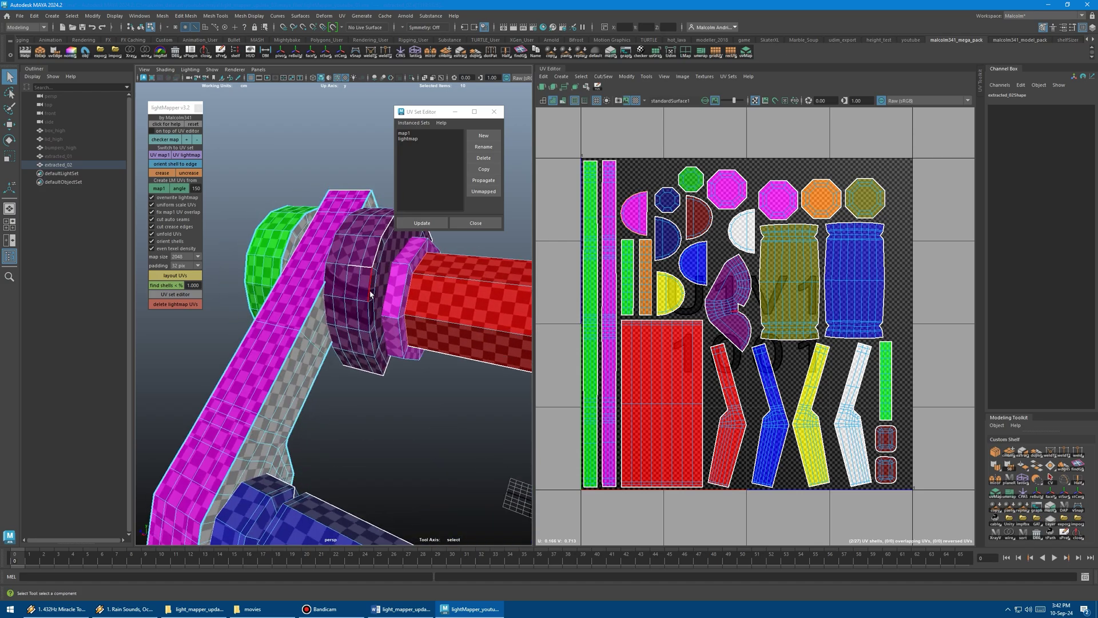
double_click(370, 292)
key("shift+c")
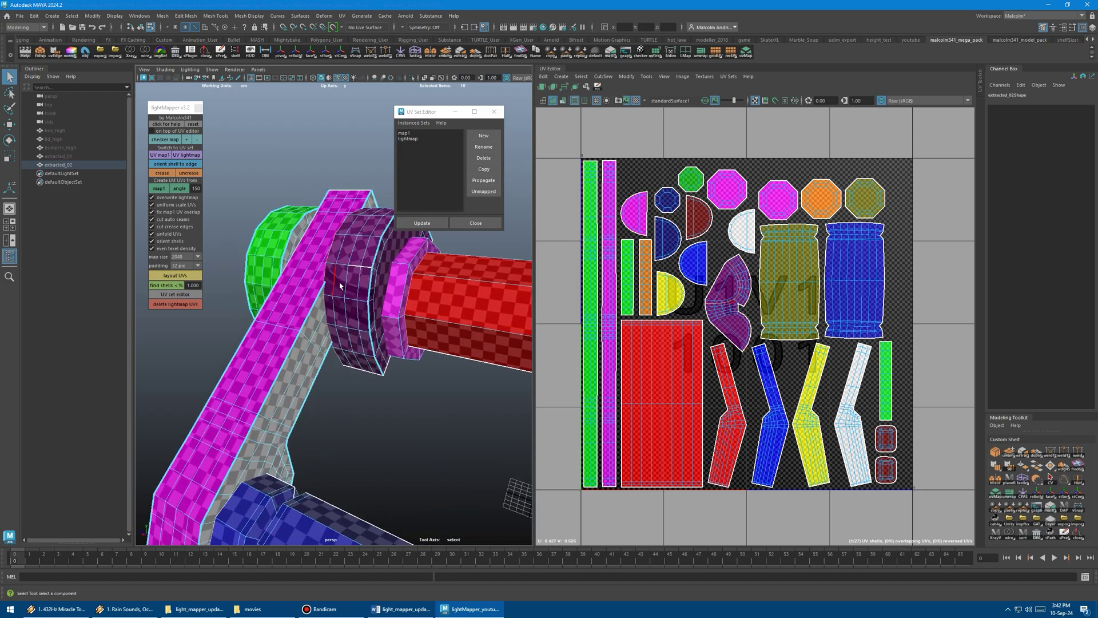
double_click(327, 275)
left_click(172, 189)
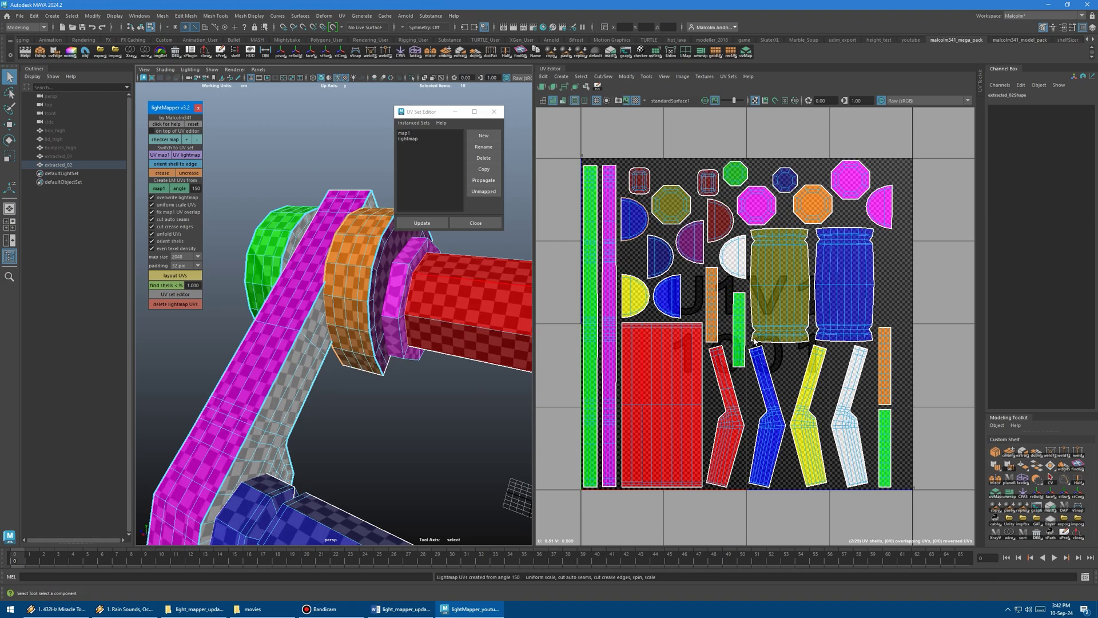
right_click_drag(754, 339, 693, 335, "alt")
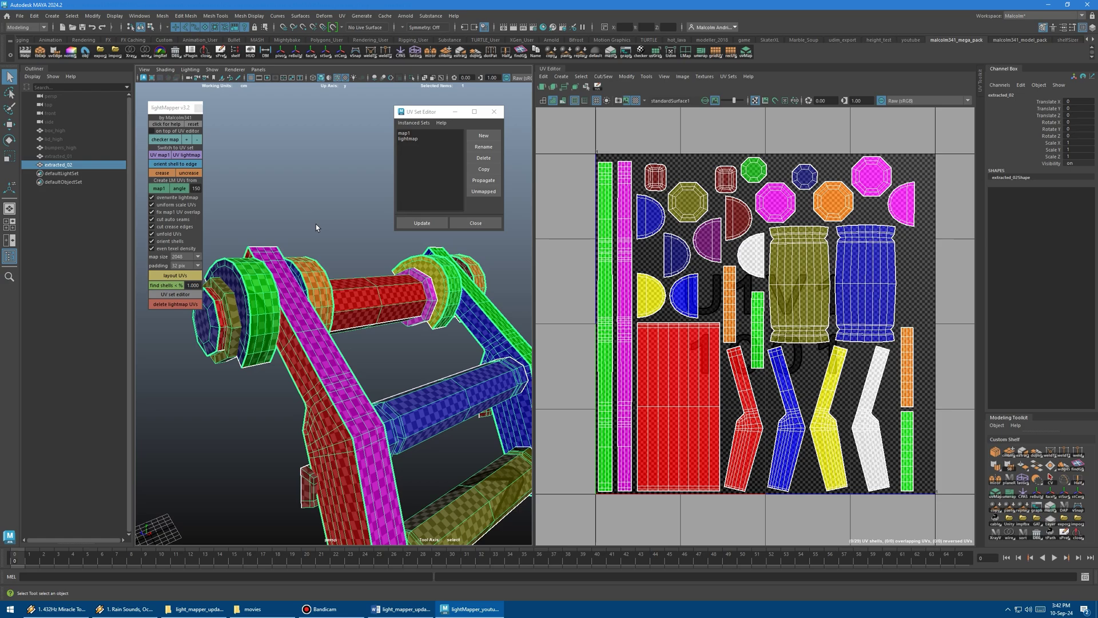
middle_click_drag(707, 364, 682, 354, "alt")
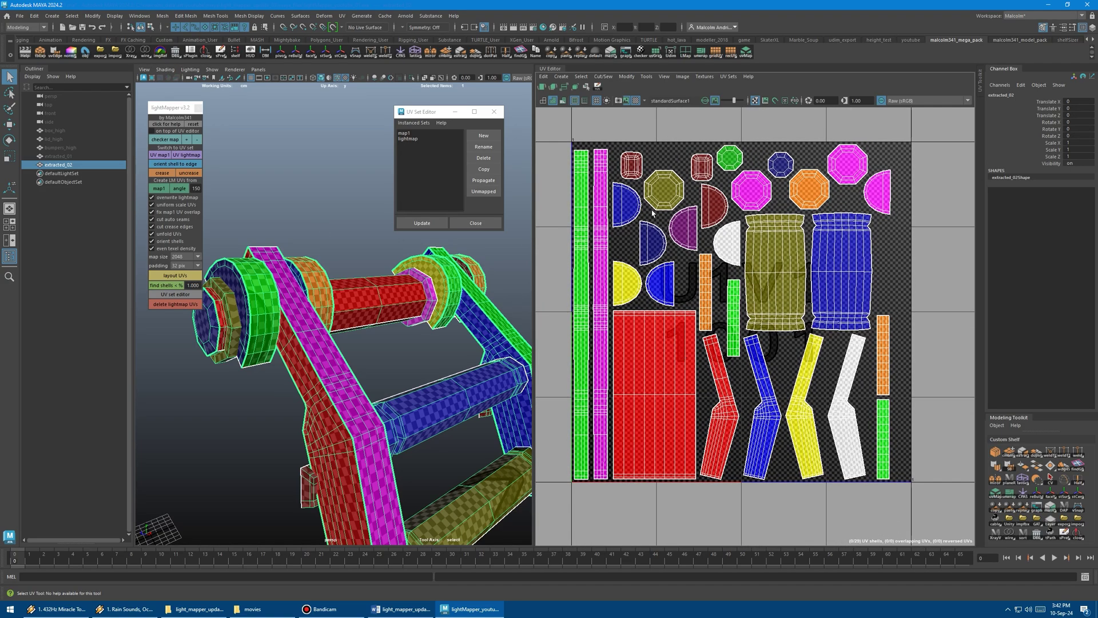
scroll(734, 362, "down", 1)
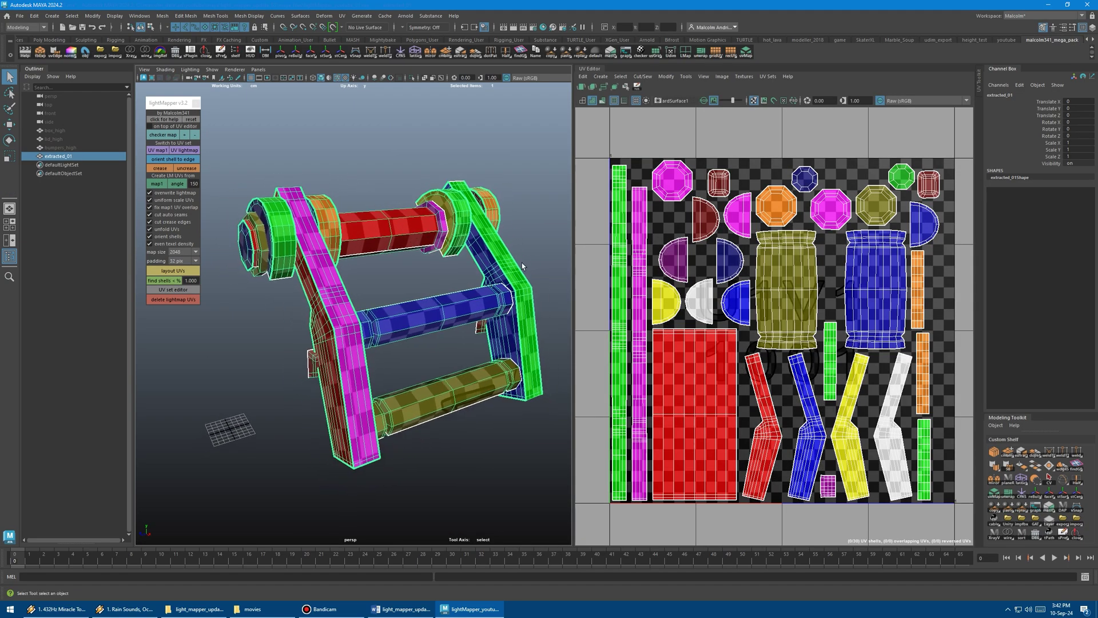
Turn off the orient shells option in lightMapper for extracted_01.
scroll(764, 280, "down", 2)
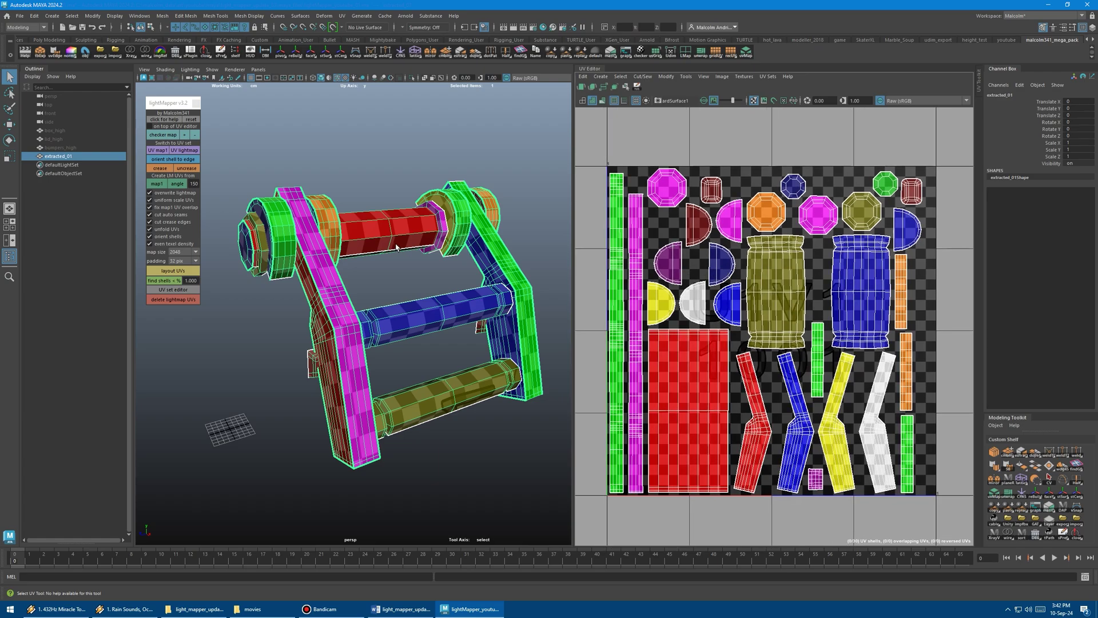
left_click(150, 244)
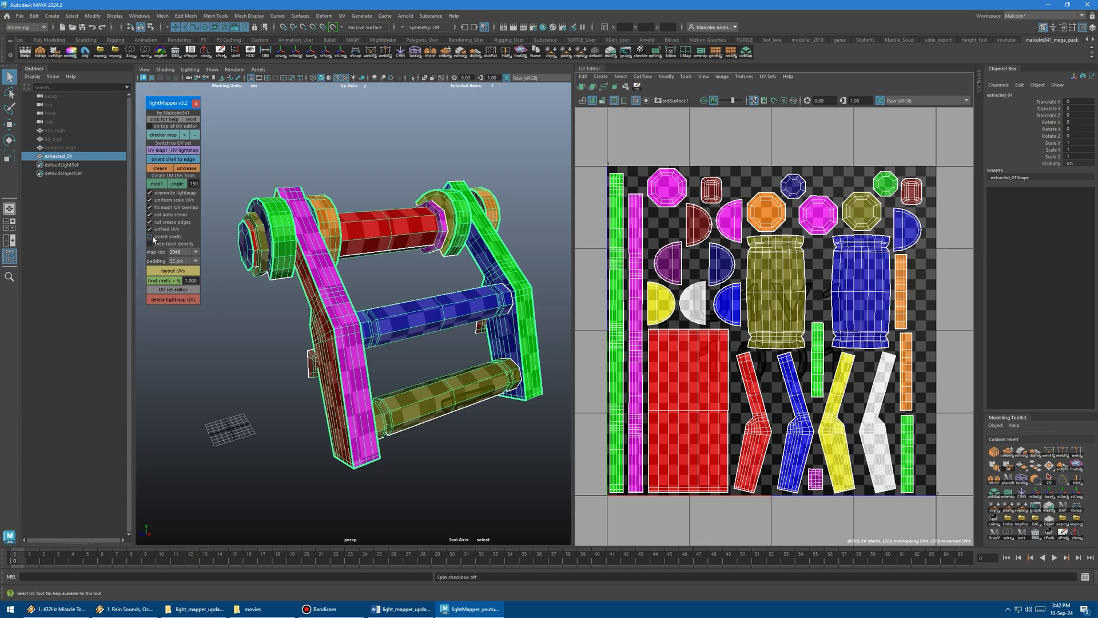
middle_click_drag(729, 335, 732, 330, "alt")
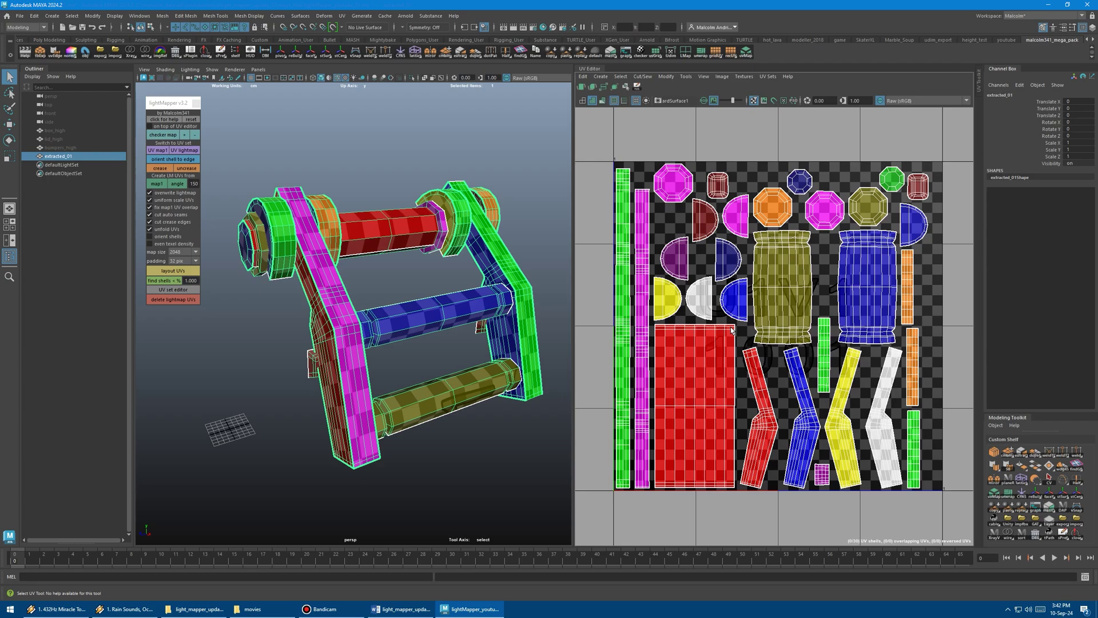
Orient the red, blue, yellow and white bent bracket UV shells to an edge of their upper straight section.
right_click_drag(754, 341, 698, 333, "alt")
middle_click_drag(698, 333, 656, 291, "alt")
right_click_drag(656, 291, 771, 331, "alt")
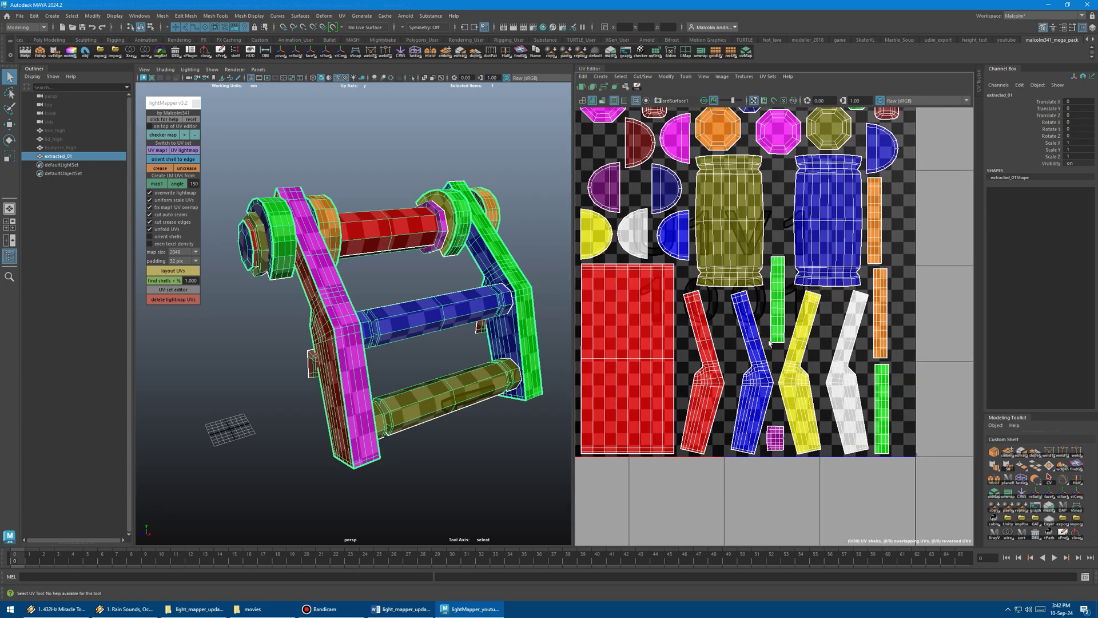
right_click_drag(703, 333, 704, 305)
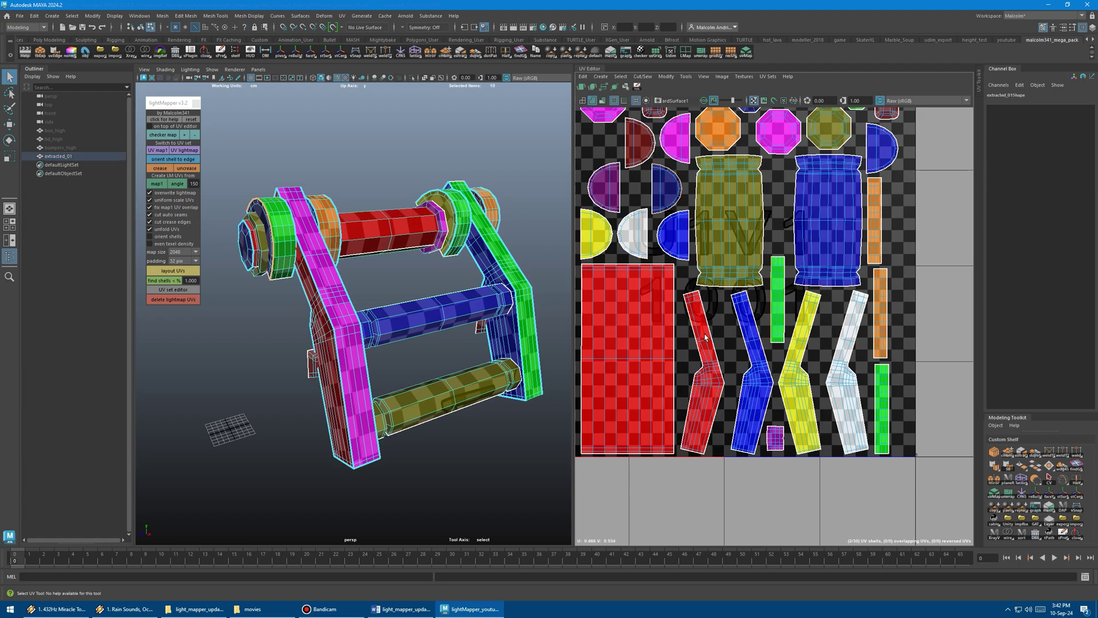
left_click(708, 326)
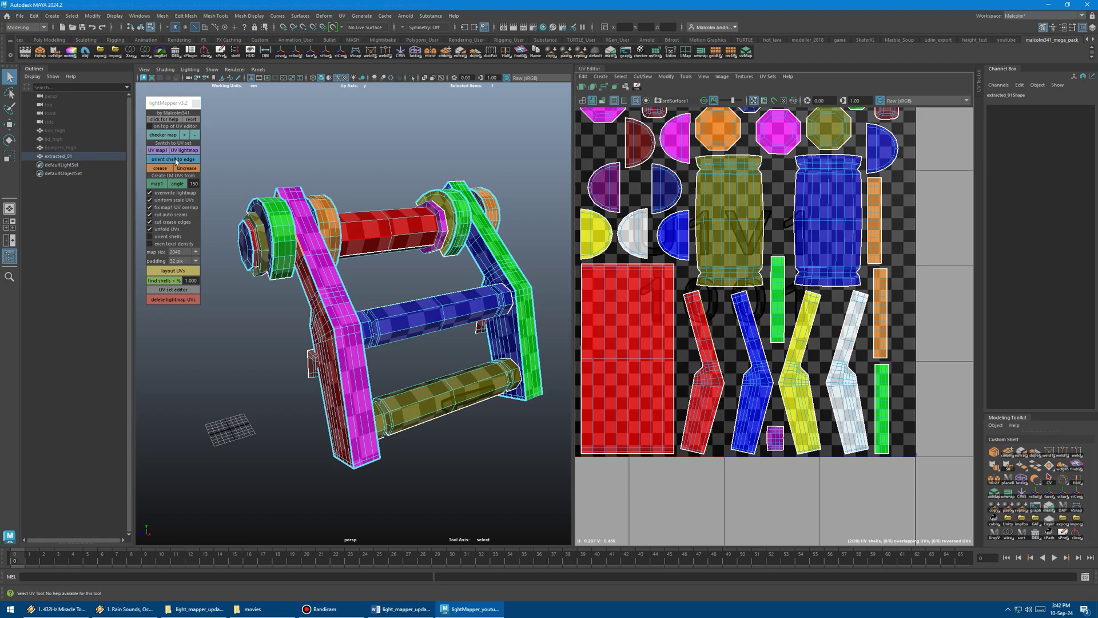
left_click(175, 162)
middle_click_drag(757, 326, 676, 312, "alt")
left_click(689, 333)
key("g")
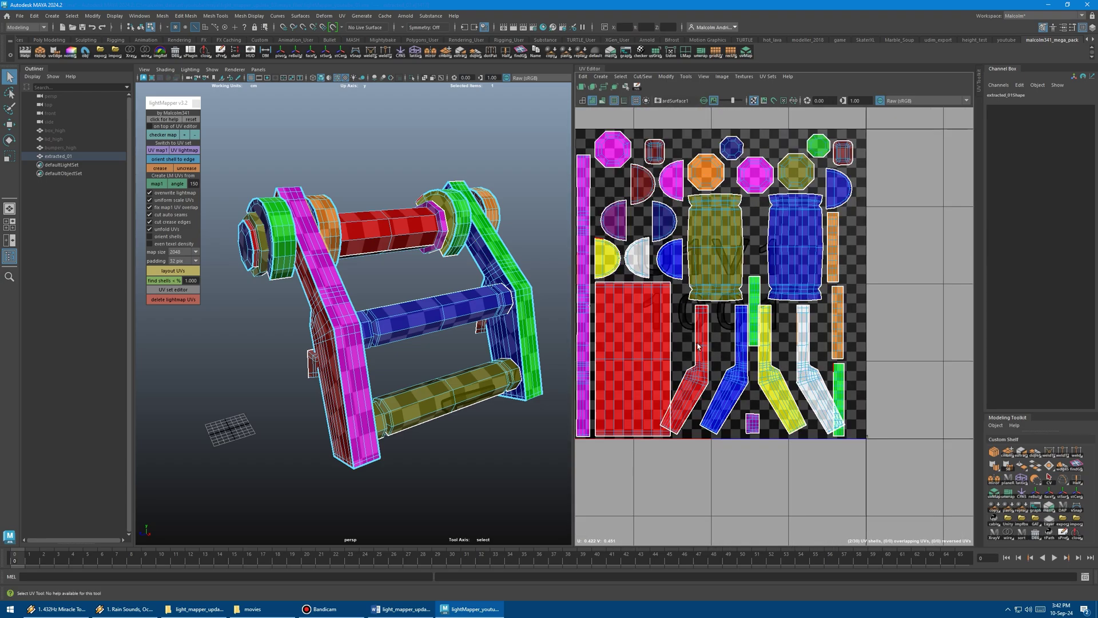
middle_click_drag(698, 345, 736, 364, "alt")
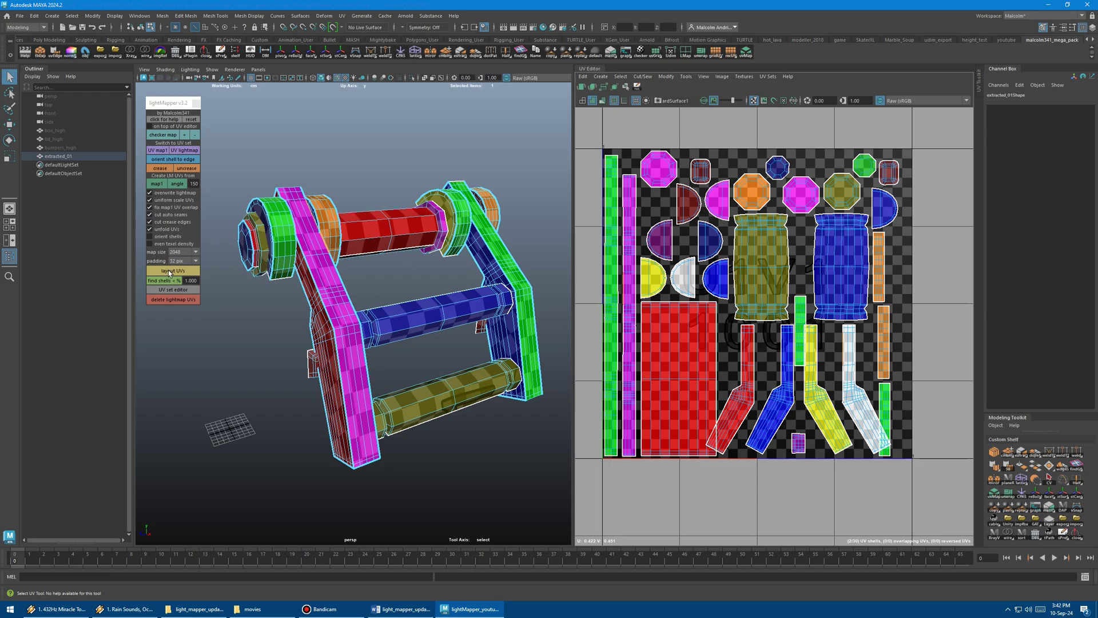
Lay out the lightmap UVs of extracted_01 and uniformly scale the large red rectangular shell down to a small block.
left_click(169, 271)
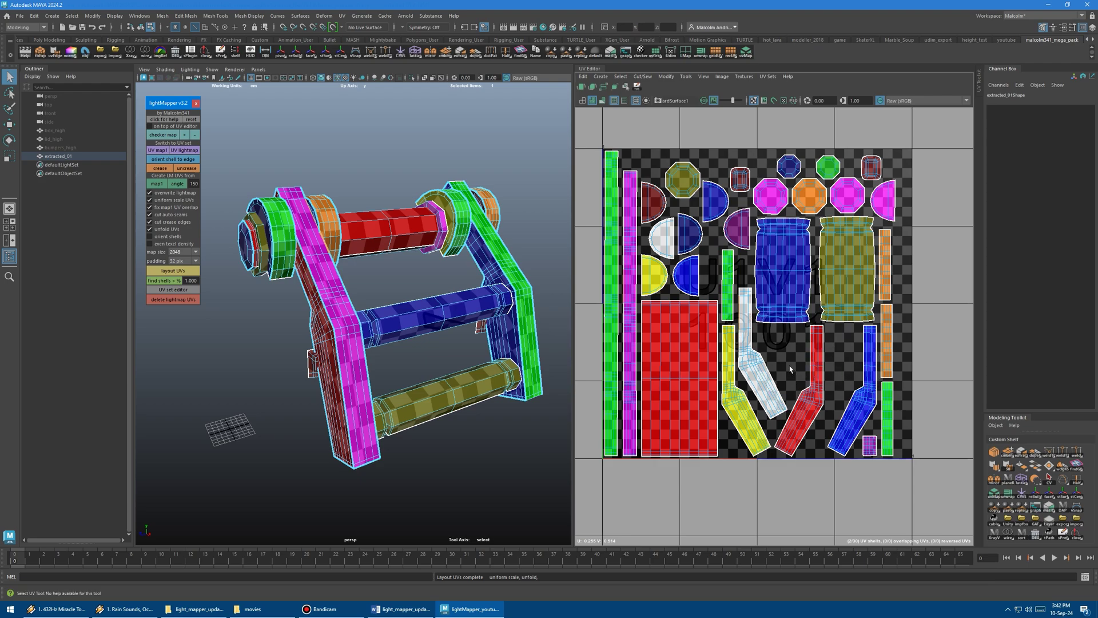
middle_click_drag(673, 365, 699, 344, "alt")
right_click_drag(695, 319, 699, 340)
left_click(701, 333)
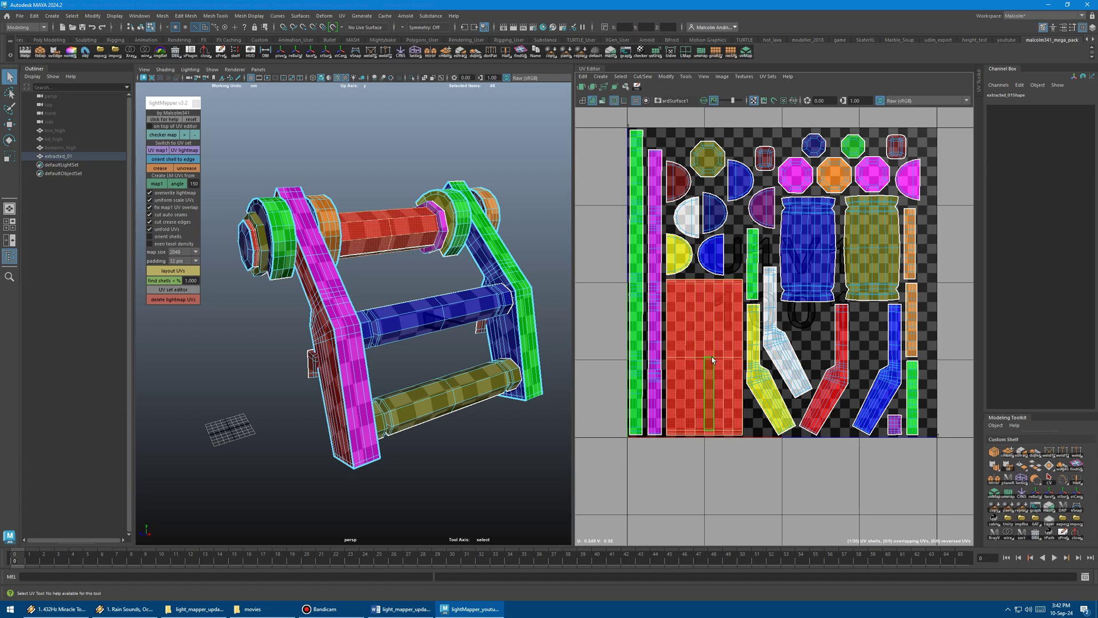
key("r")
left_click_drag(705, 362, 651, 365)
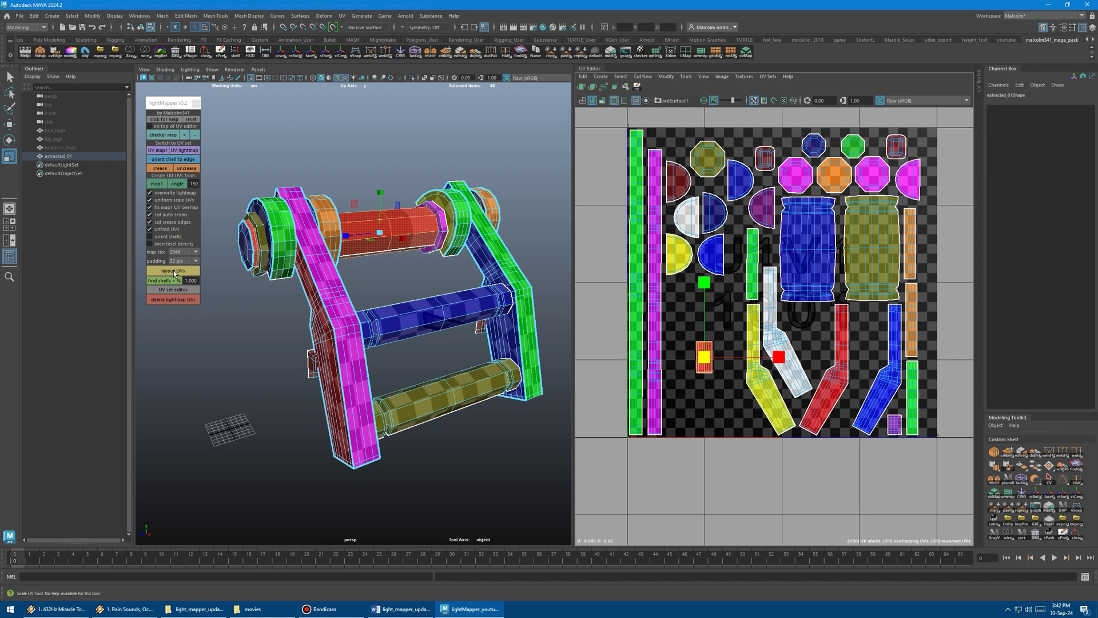
Lay out the UVs again with uniform scale on and the shrunken red shell, and save the scene.
left_click(173, 271)
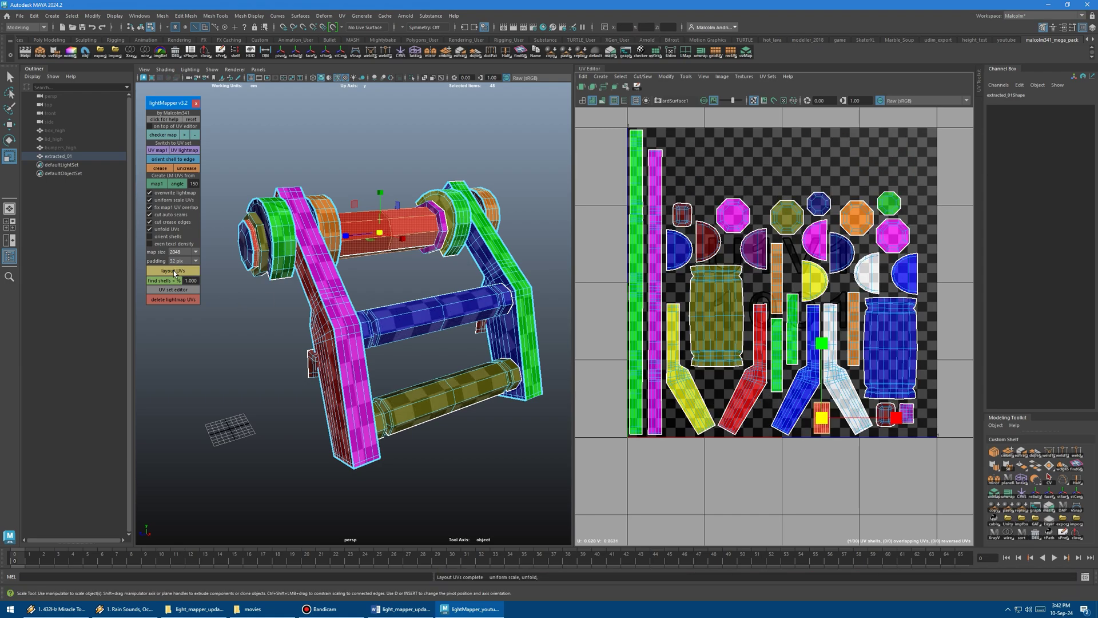
key("q")
key("ctrl+s")
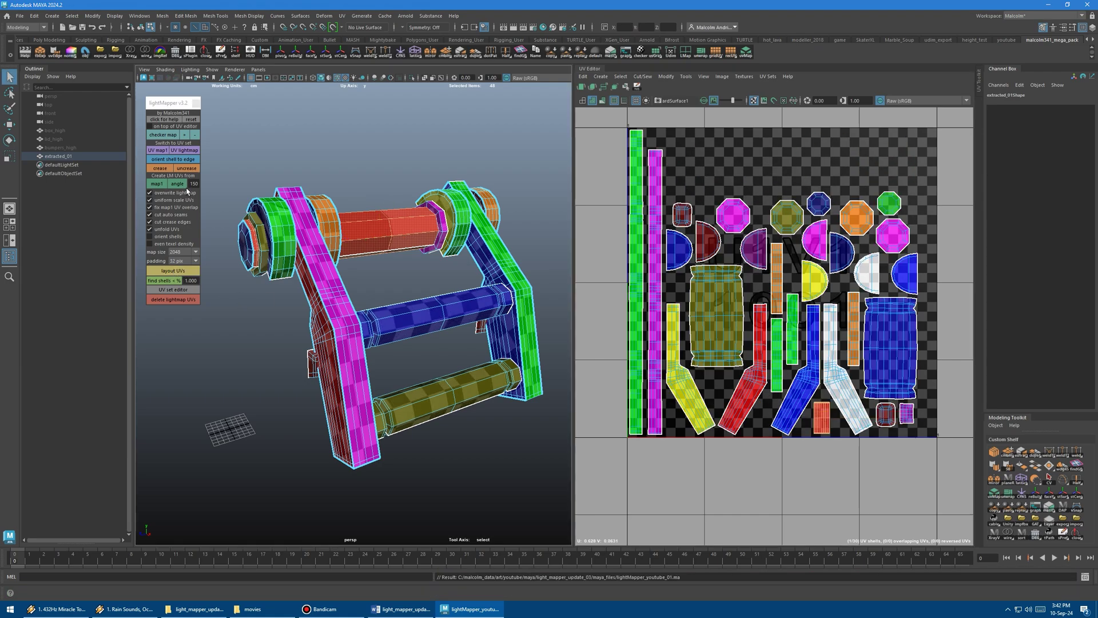
Turn off uniform scale UVs in lightMapper and lay out the UV shells of extracted_01 again.
left_click(157, 200)
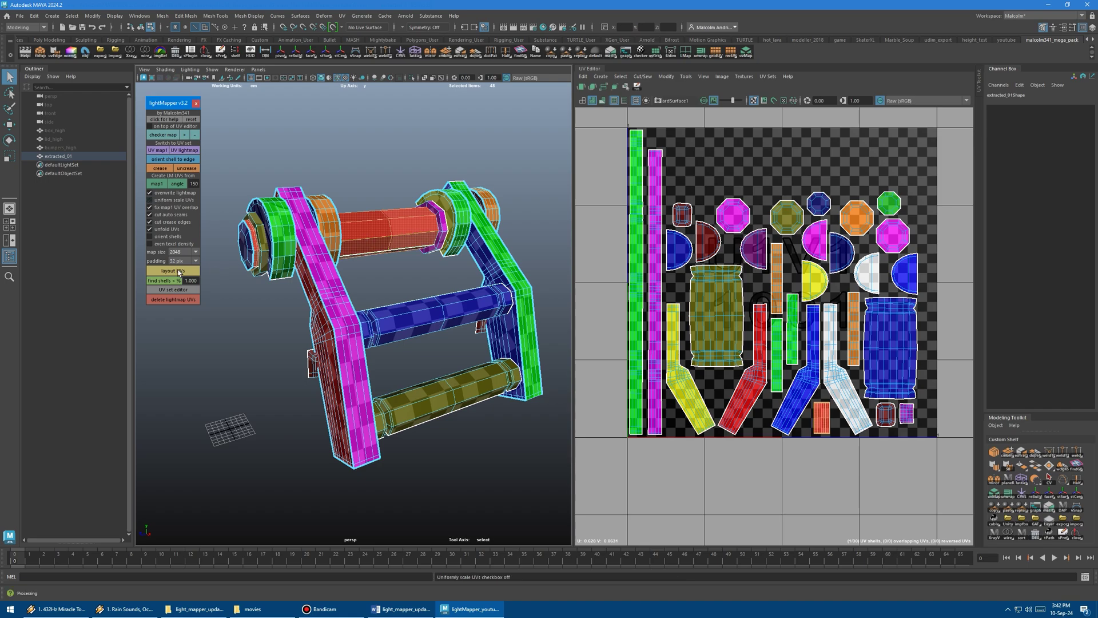
left_click(178, 272)
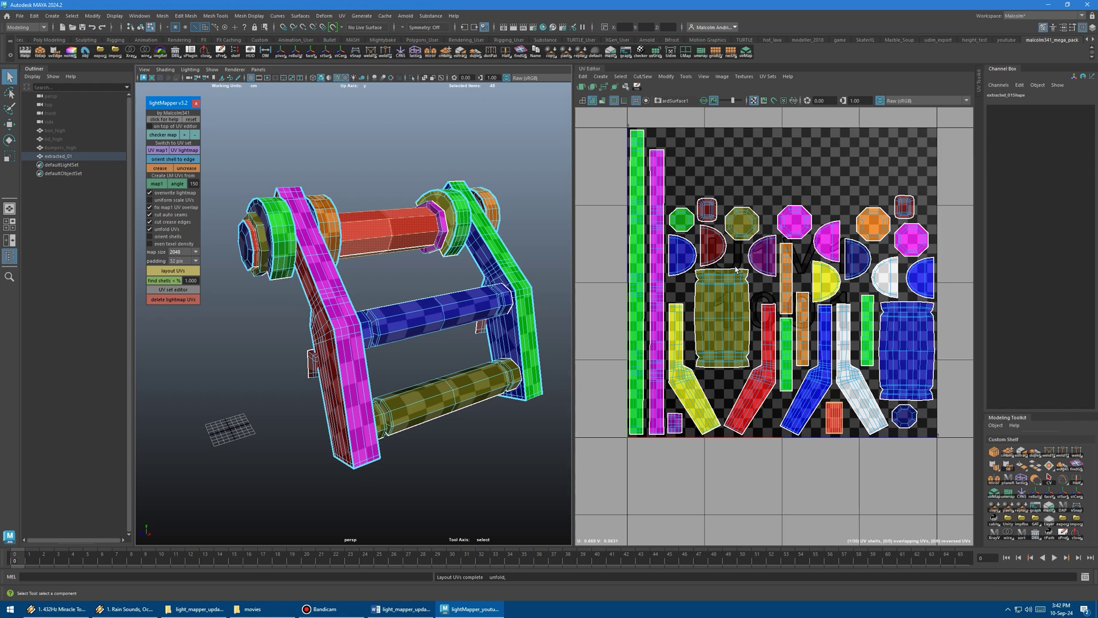
middle_click_drag(736, 270, 726, 290, "alt")
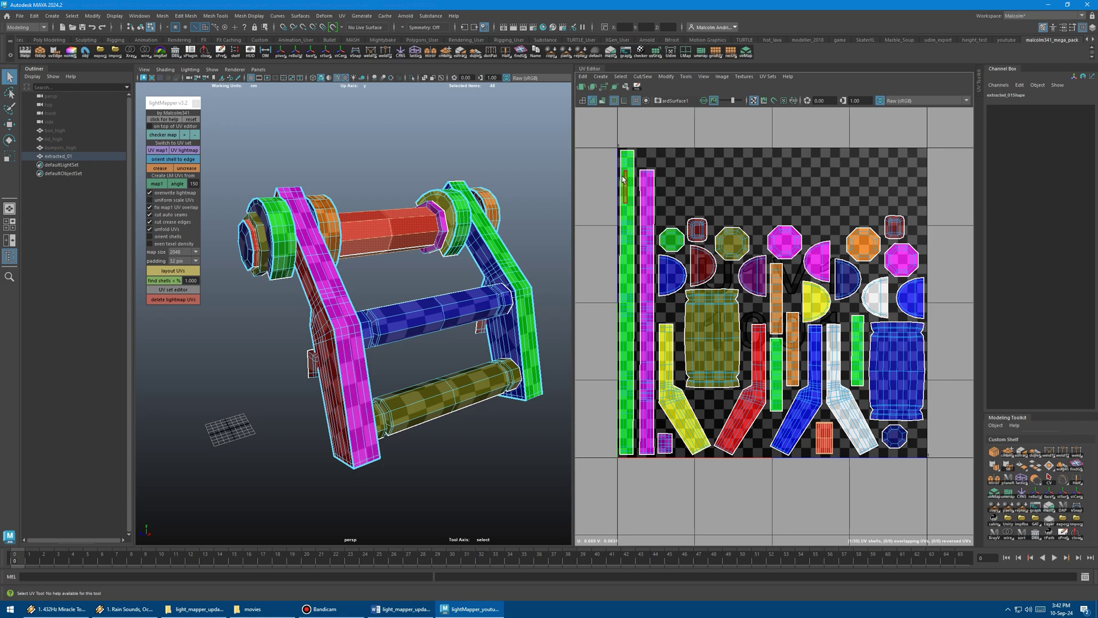
mouse_move(688, 426)
middle_mouse_down("alt")
mouse_move(682, 393)
mouse_move(663, 396)
mouse_move(670, 417)
middle_mouse_up("alt")
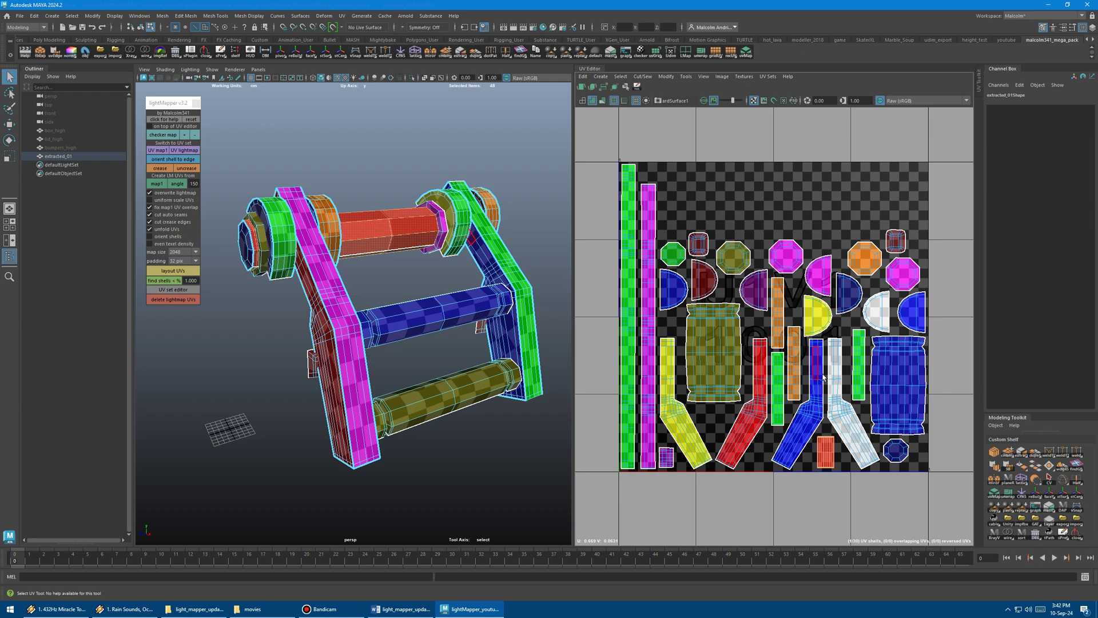
scroll(742, 316, "up", 1)
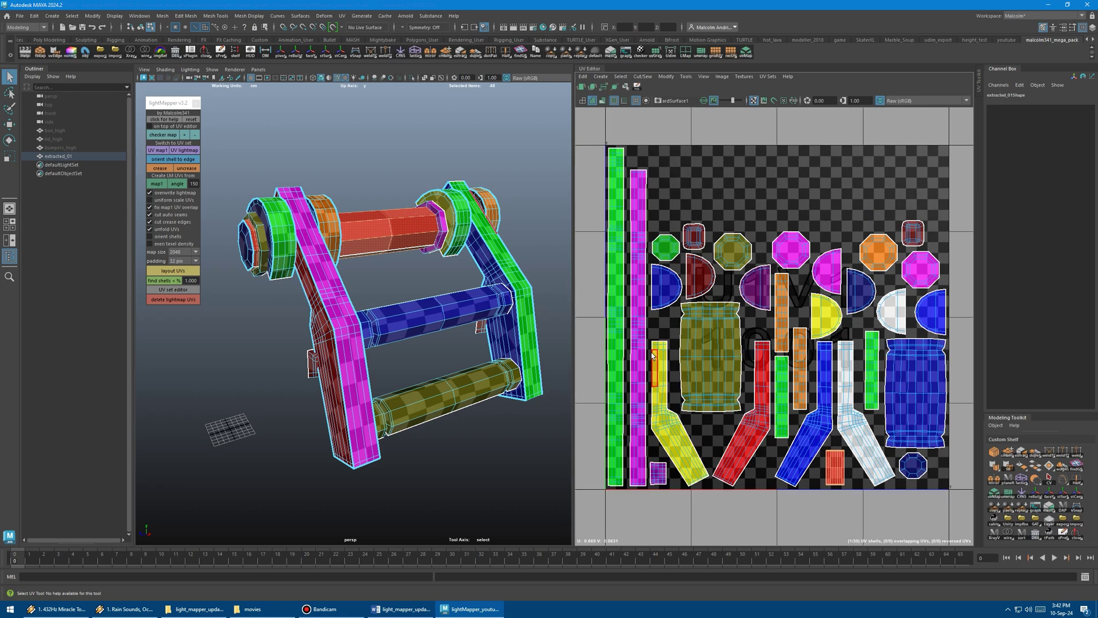
Turn on uniform scale UVs, orient shells and even texel density, and recreate the lightmap UVs by angle at 150.
left_click(178, 184)
left_click(165, 200)
left_click(167, 237)
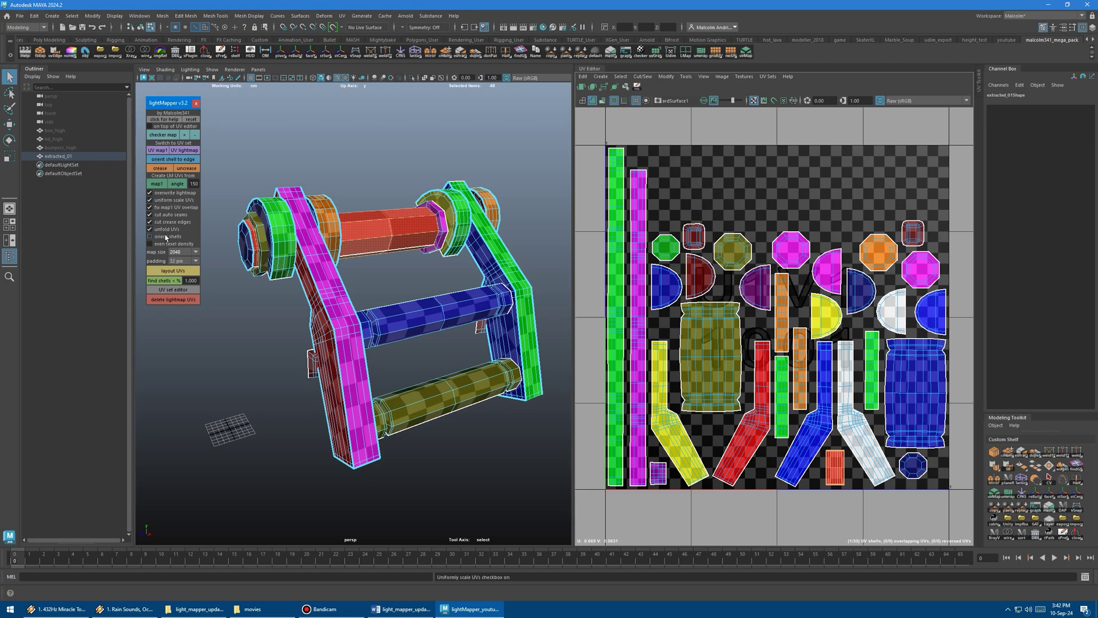
left_click(166, 244)
left_click(177, 185)
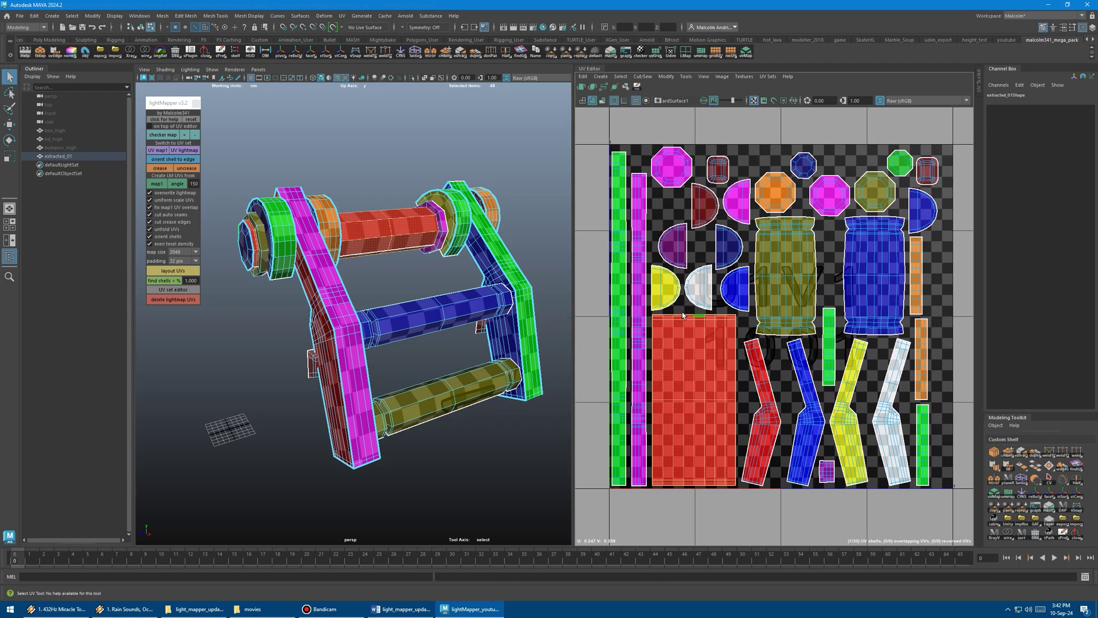
middle_click_drag(682, 314, 697, 297, "alt")
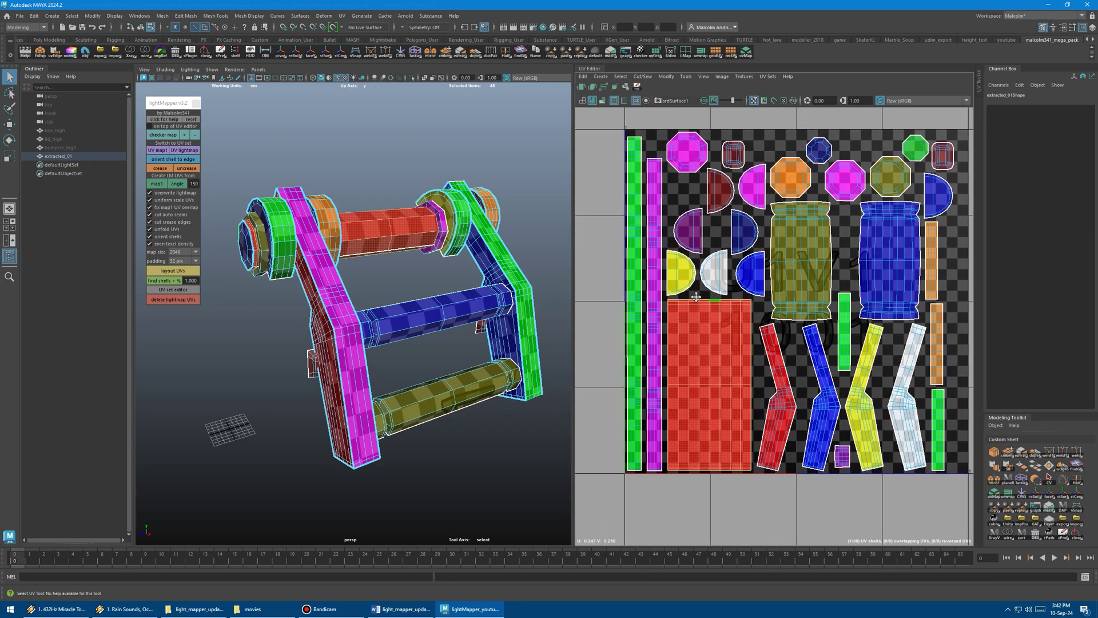
Uncrease the edge at the bent bracket's purple end face and recreate the lightmap UVs by angle at 150.
right_click(656, 325)
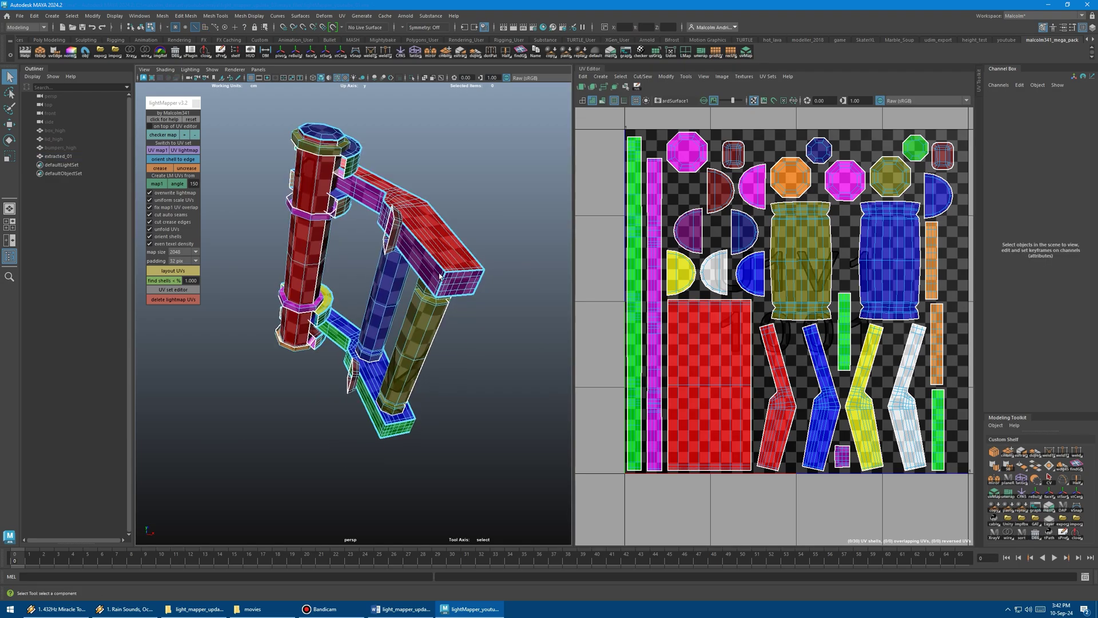
right_click_drag(459, 256, 480, 286, "alt")
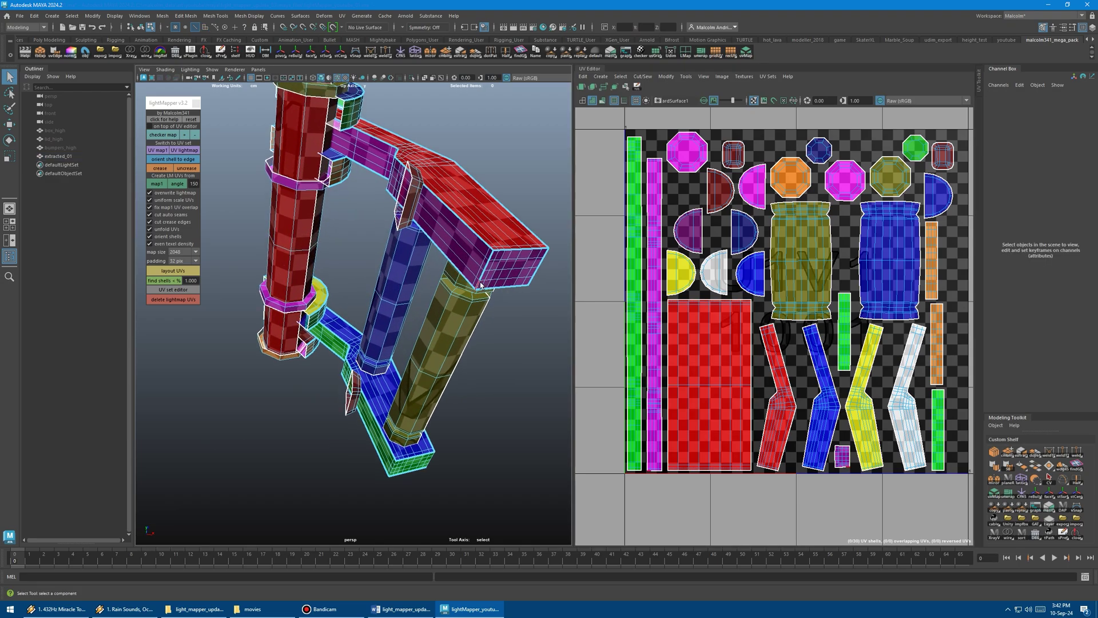
left_click(480, 284)
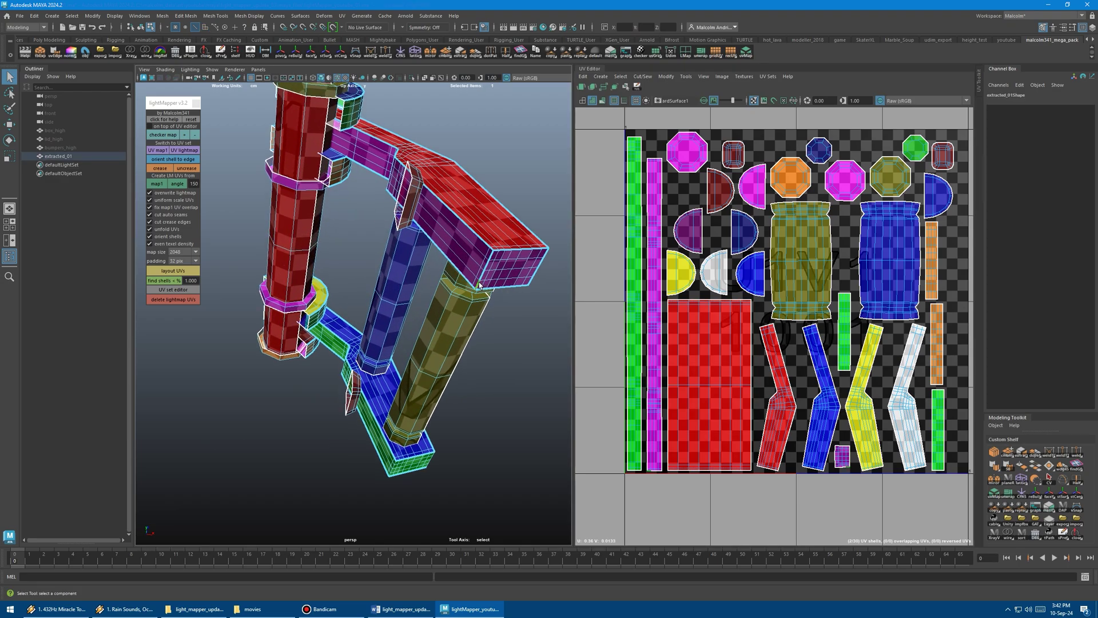
left_click(193, 171)
left_click(531, 285)
left_click(181, 185)
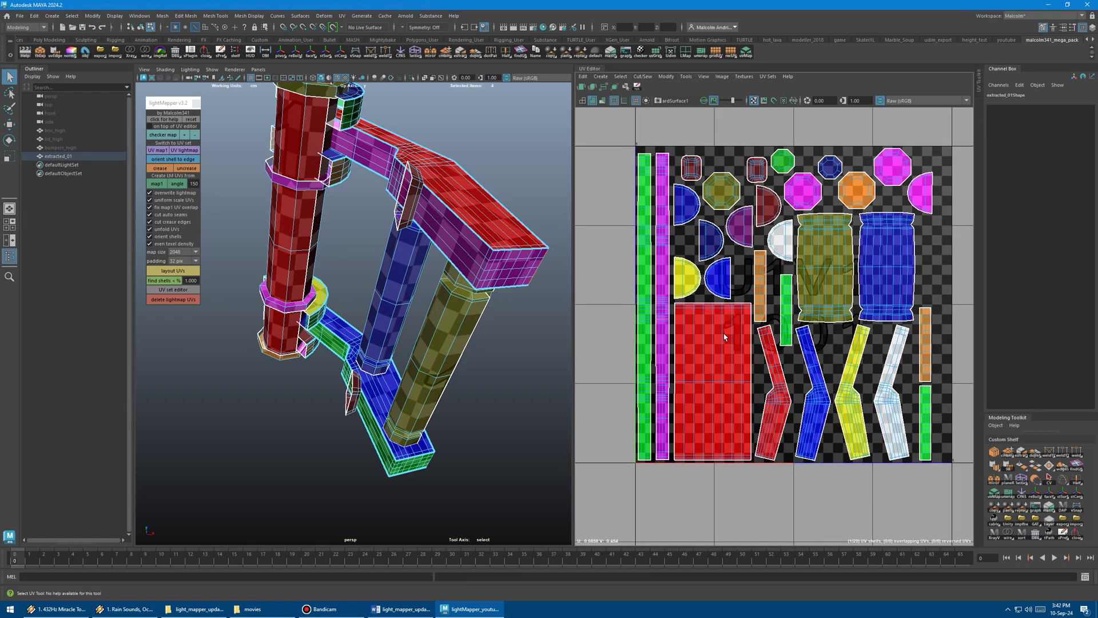
Crease the edges at the top ends of both bent brackets and recreate the lightmap UVs by angle at 150.
middle_click_drag(662, 283, 679, 288, "alt")
right_click_drag(642, 299, 789, 325, "alt")
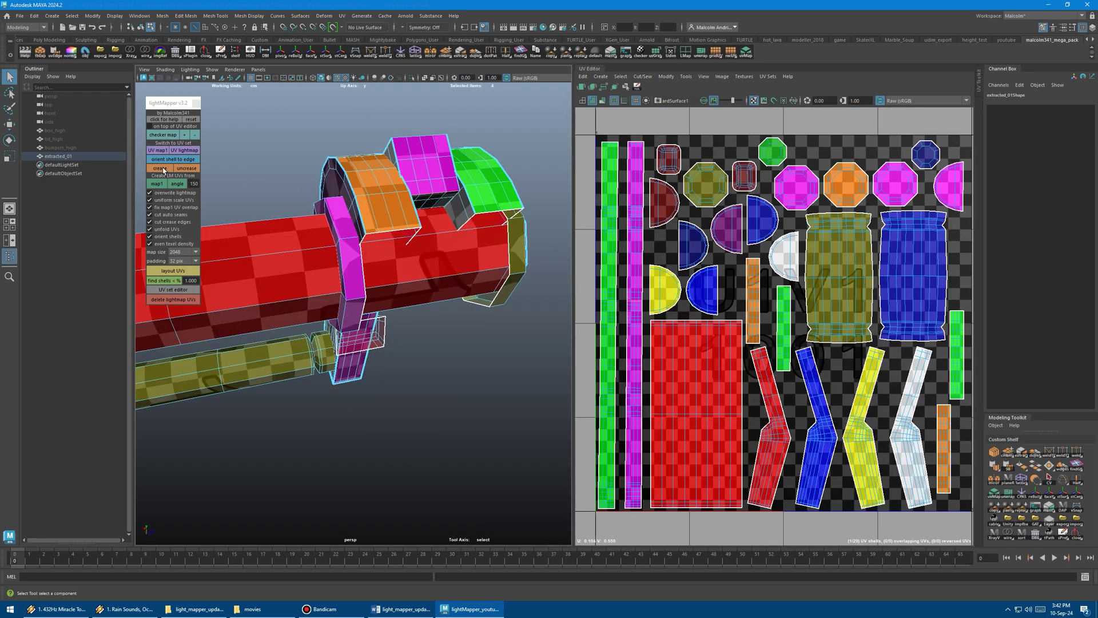
left_click_drag(218, 200, 437, 200, "alt")
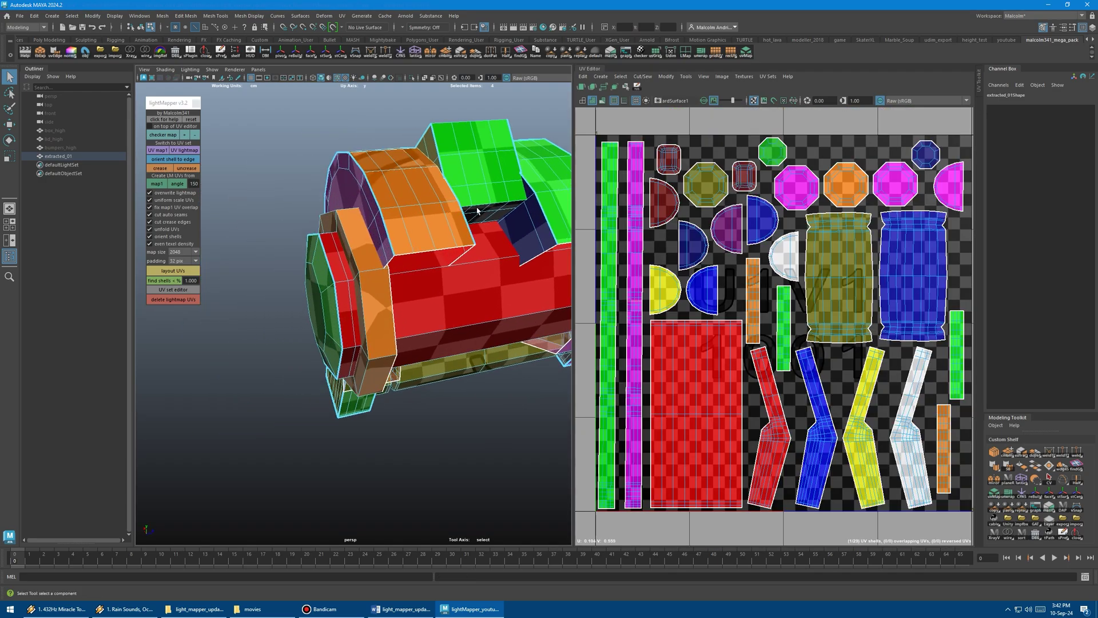
right_click_drag(478, 207, 179, 189, "alt")
left_click(179, 186)
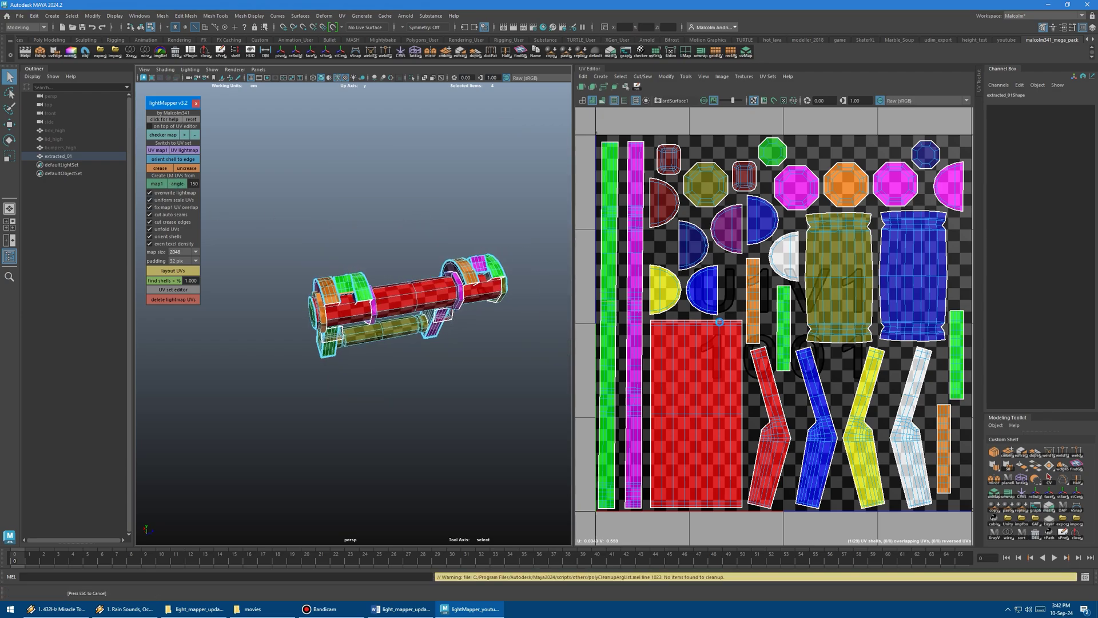
scroll(720, 325, "down", 3)
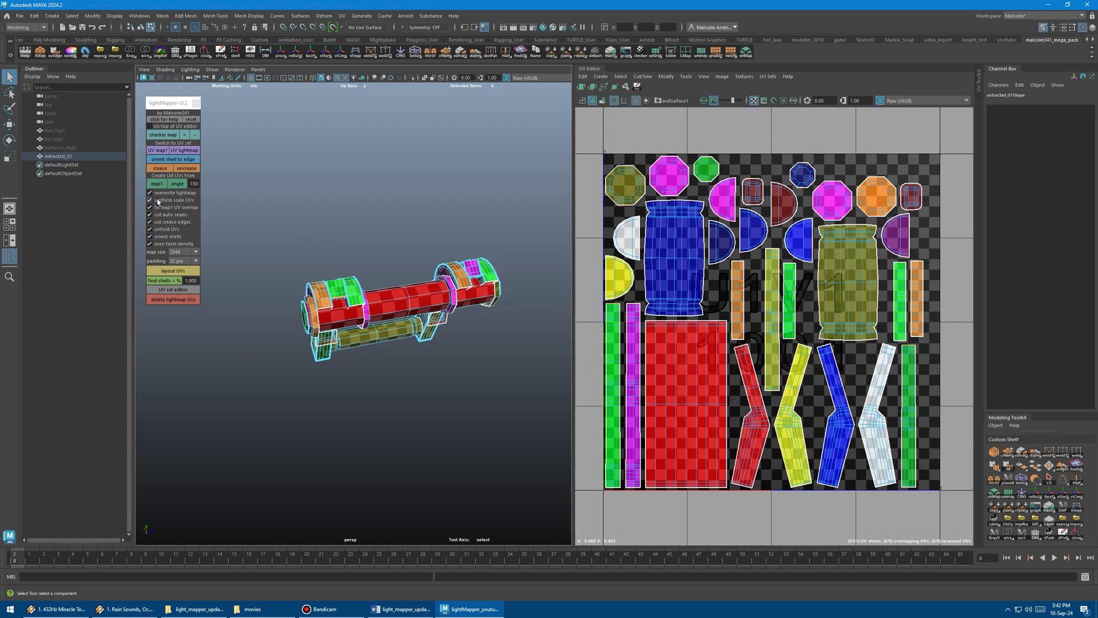
Turn off the uniform scale UVs, orient shells and even texel density options in lightMapper.
left_click(158, 201)
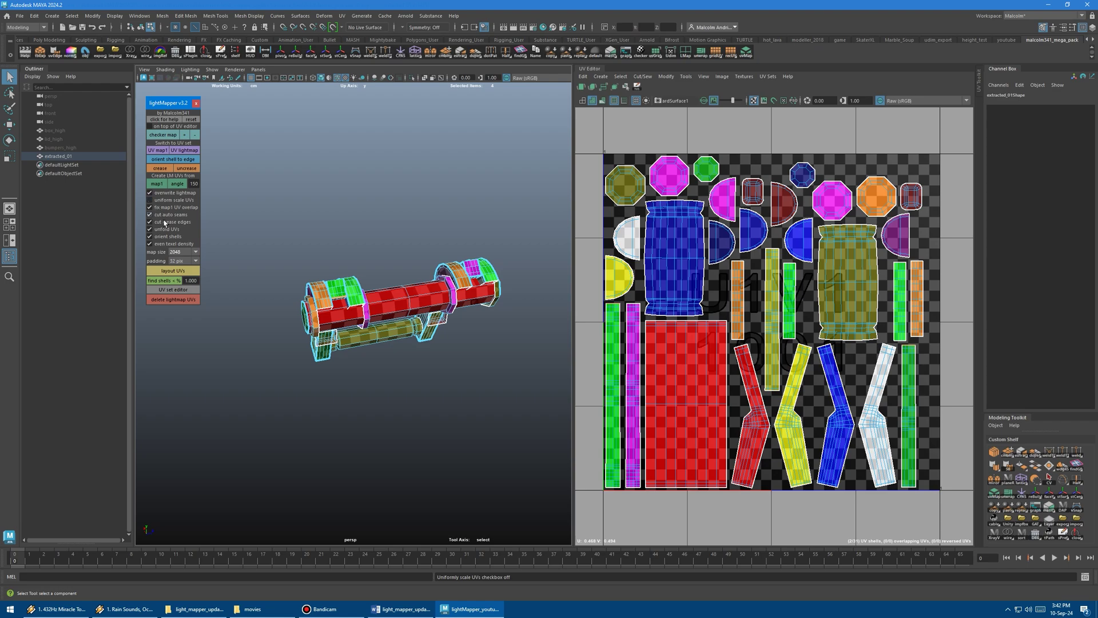
left_click(159, 246)
middle_click_drag(698, 411, 645, 372, "alt")
right_click_drag(645, 372, 706, 367, "alt")
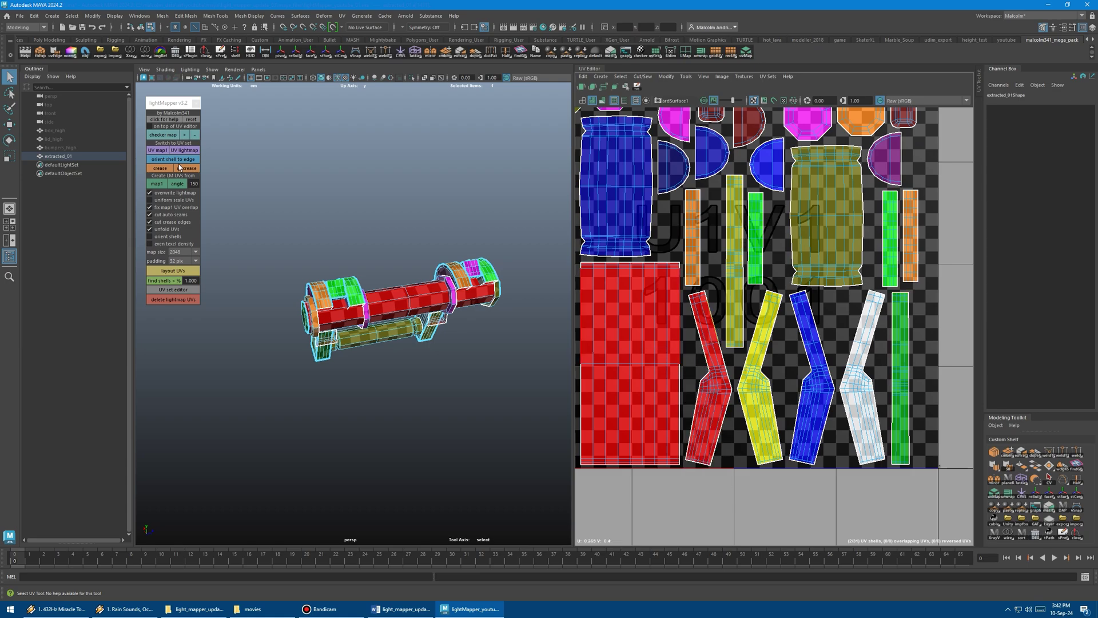
Orient the red, yellow, blue and white bent bracket shells to an edge of their upper straight section and lay out the UVs.
left_click(175, 163)
middle_click_drag(748, 347, 714, 349, "alt")
left_click(715, 350)
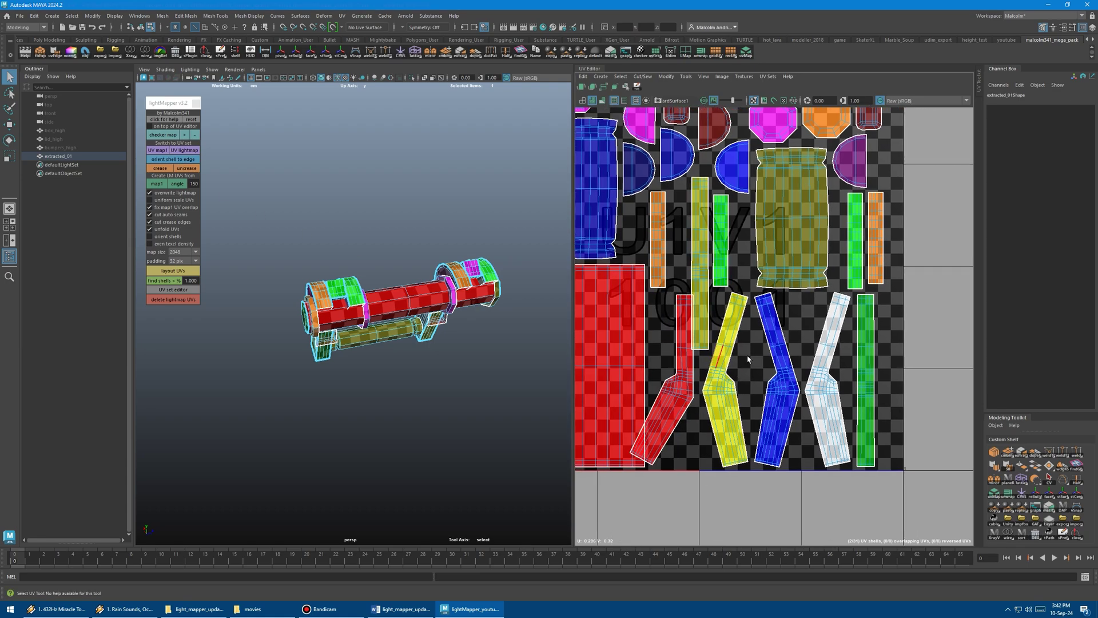
key("g")
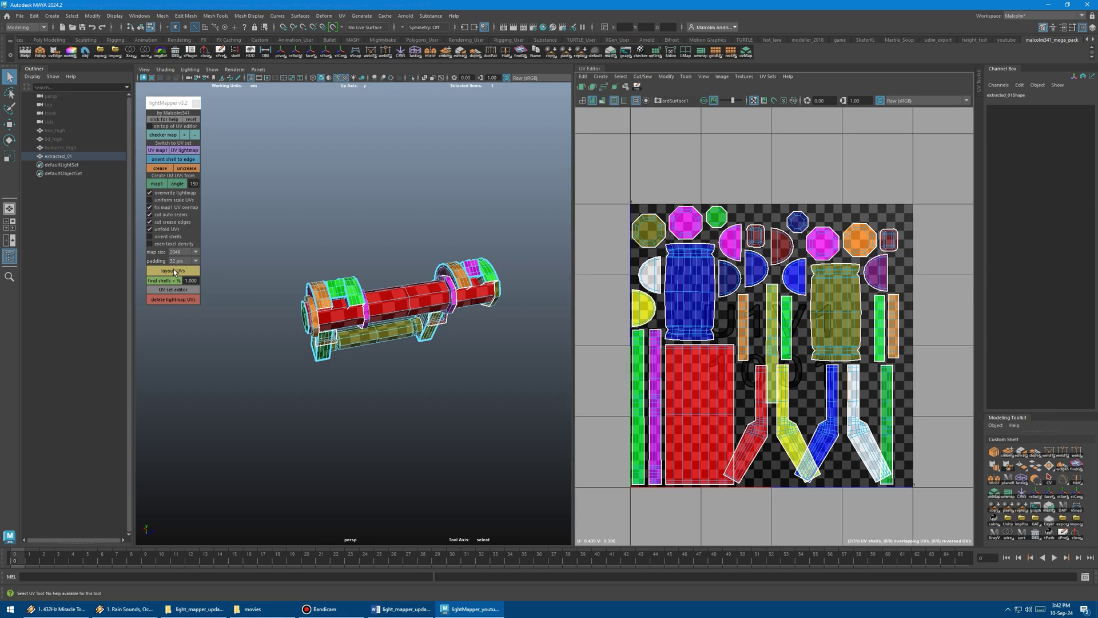
left_click(173, 269)
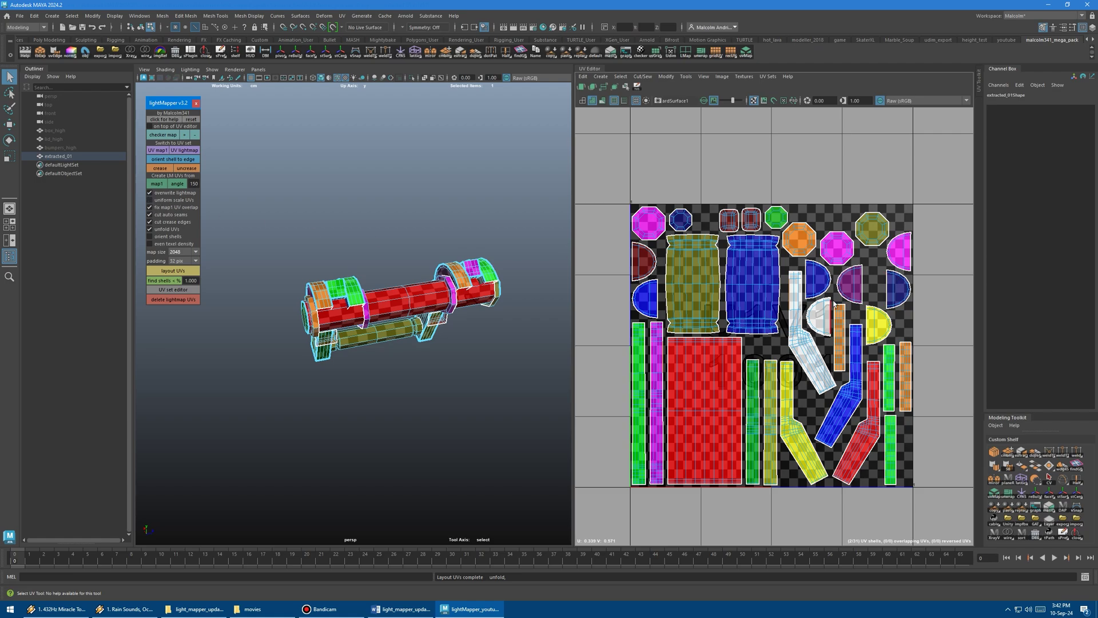
Scale the large red rectangular cylinder shell down and lay out the UVs with uniform scale off.
middle_click_drag(825, 312, 812, 263, "alt")
left_click(672, 363)
key("r")
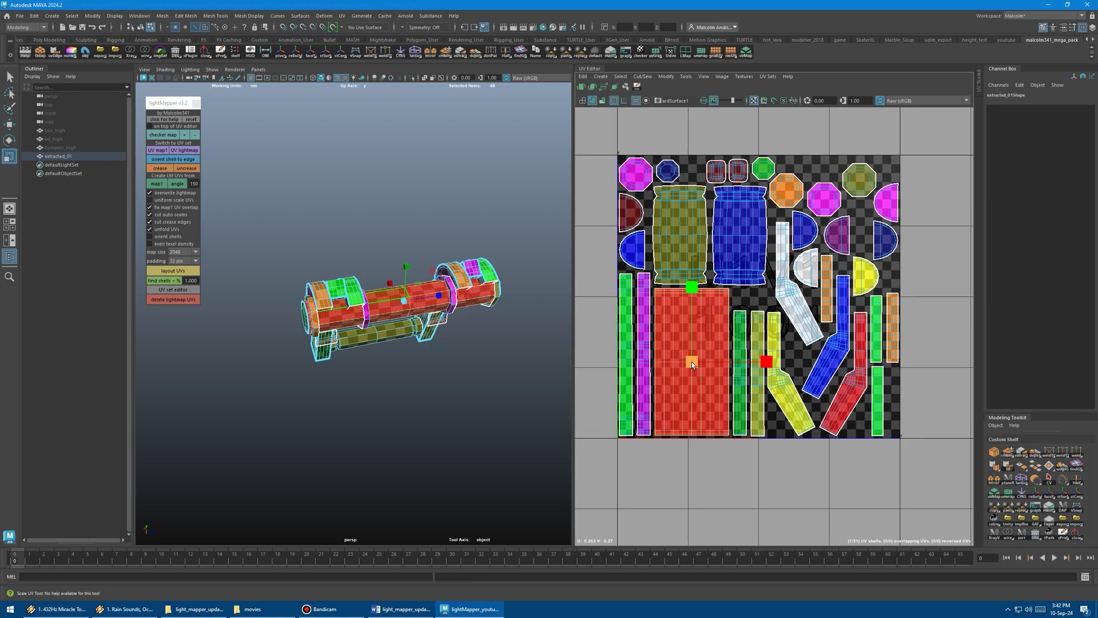
left_click_drag(663, 367, 630, 370)
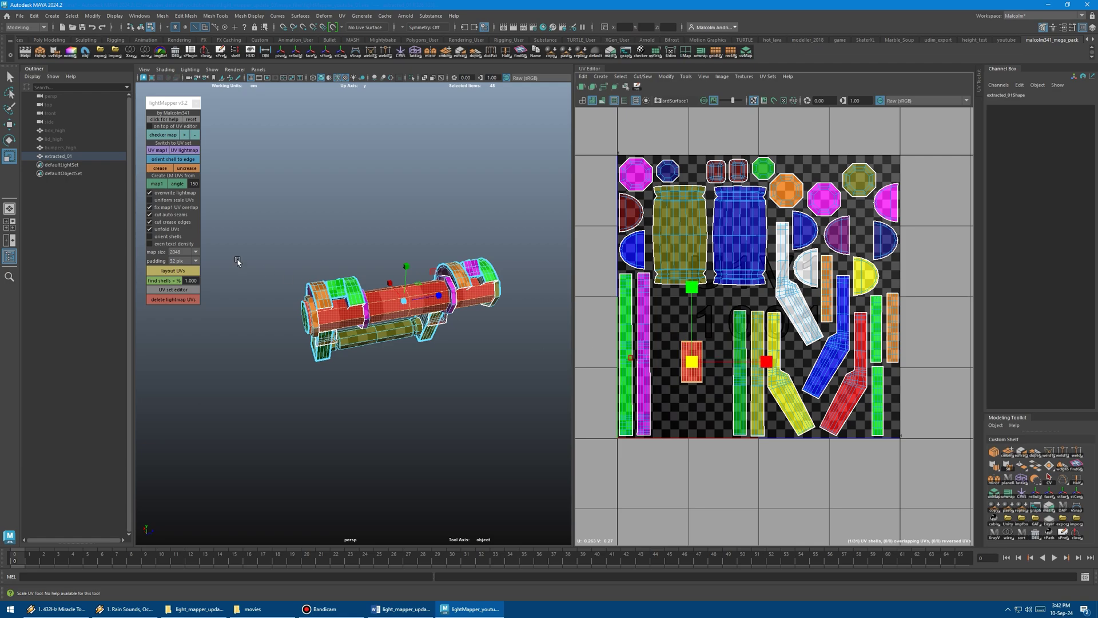
left_click(173, 270)
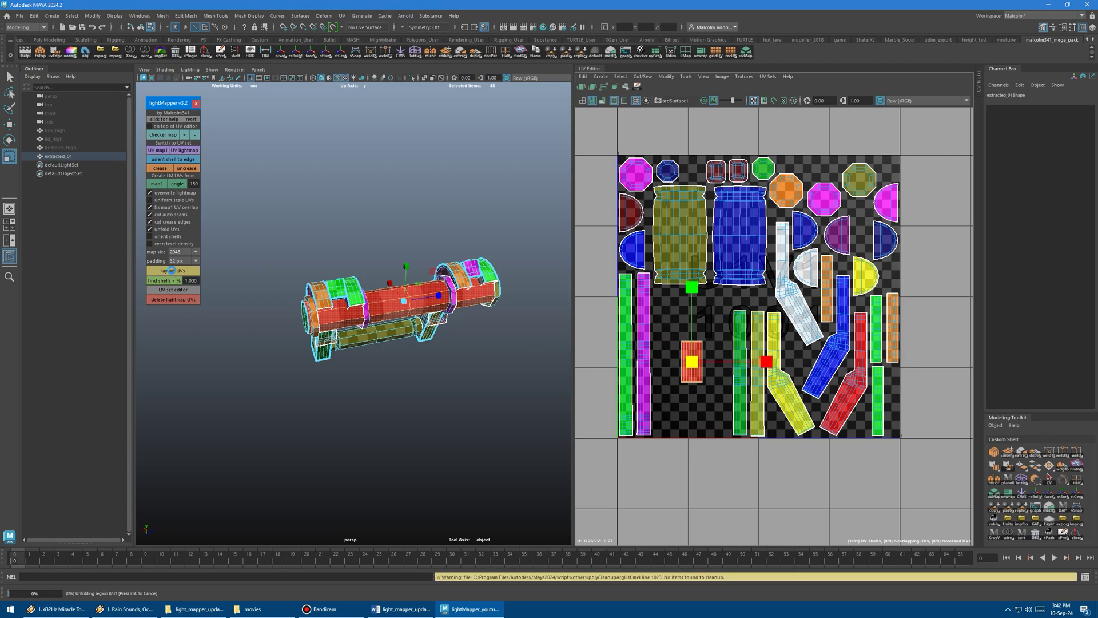
key("q")
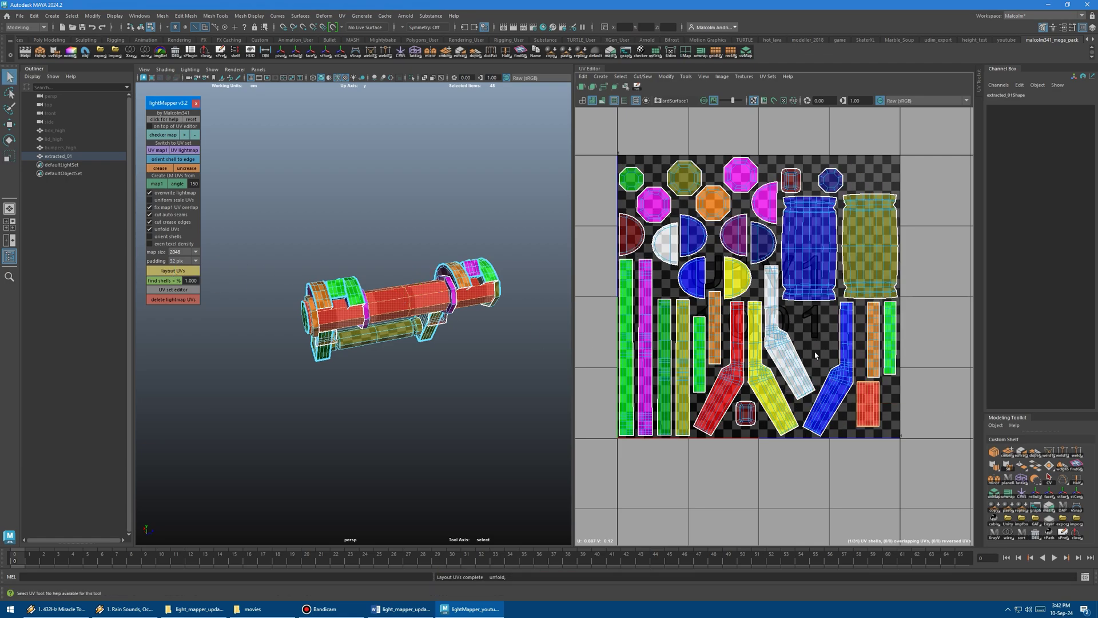
Enlarge the small dark red rounded-square shell several times over and lay out the UVs again.
left_click(750, 412)
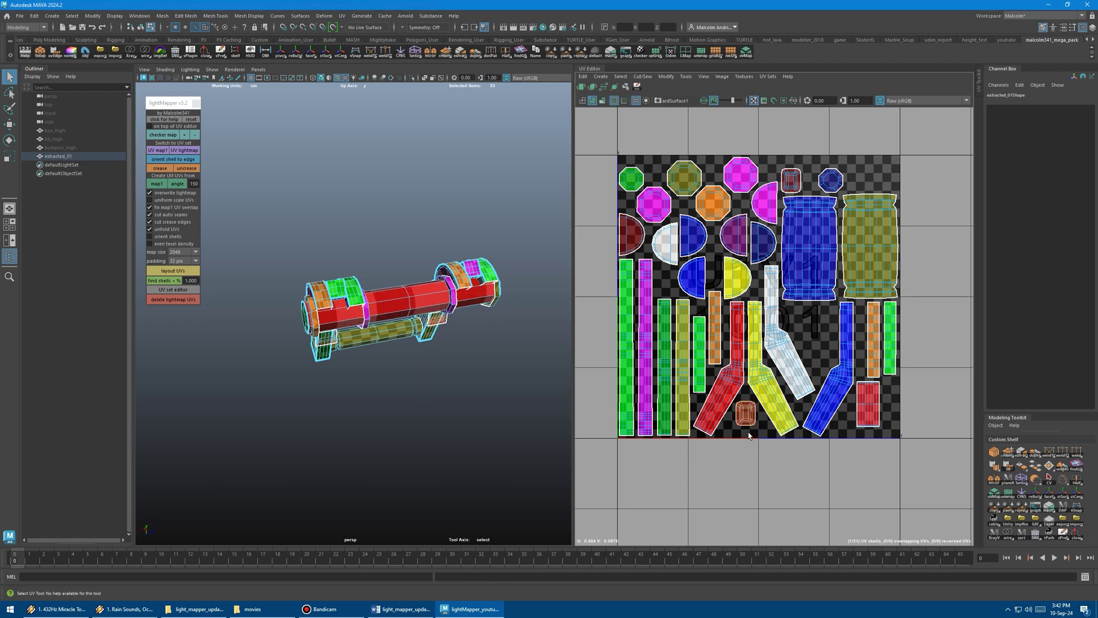
key("r")
left_click_drag(791, 415, 856, 423)
left_click(170, 272)
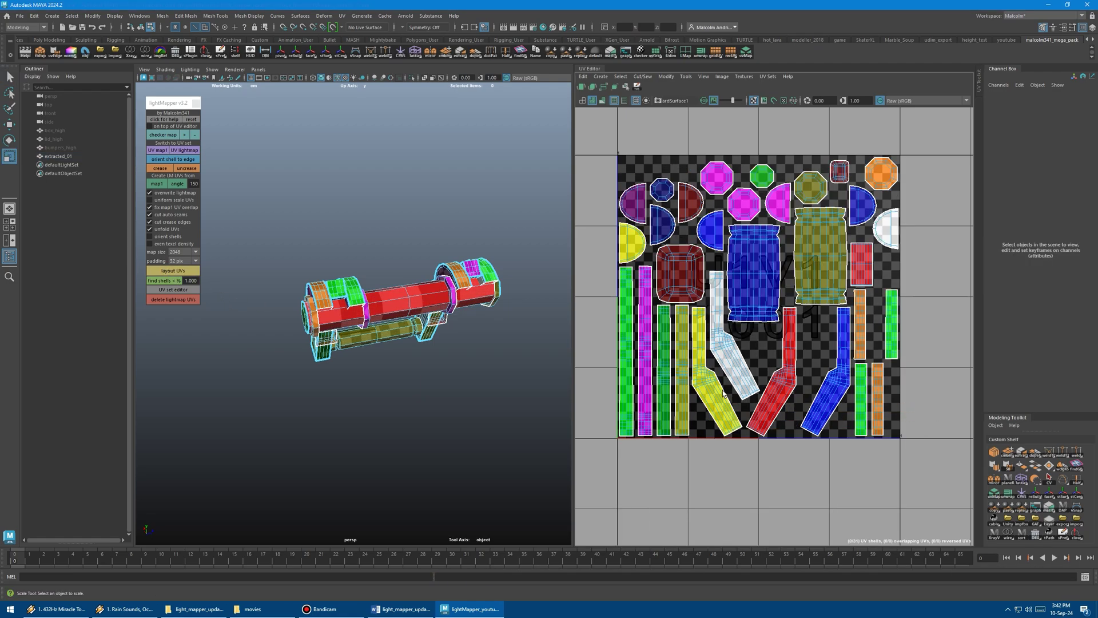
scroll(783, 419, "up", 2)
scroll(784, 419, "down", 2)
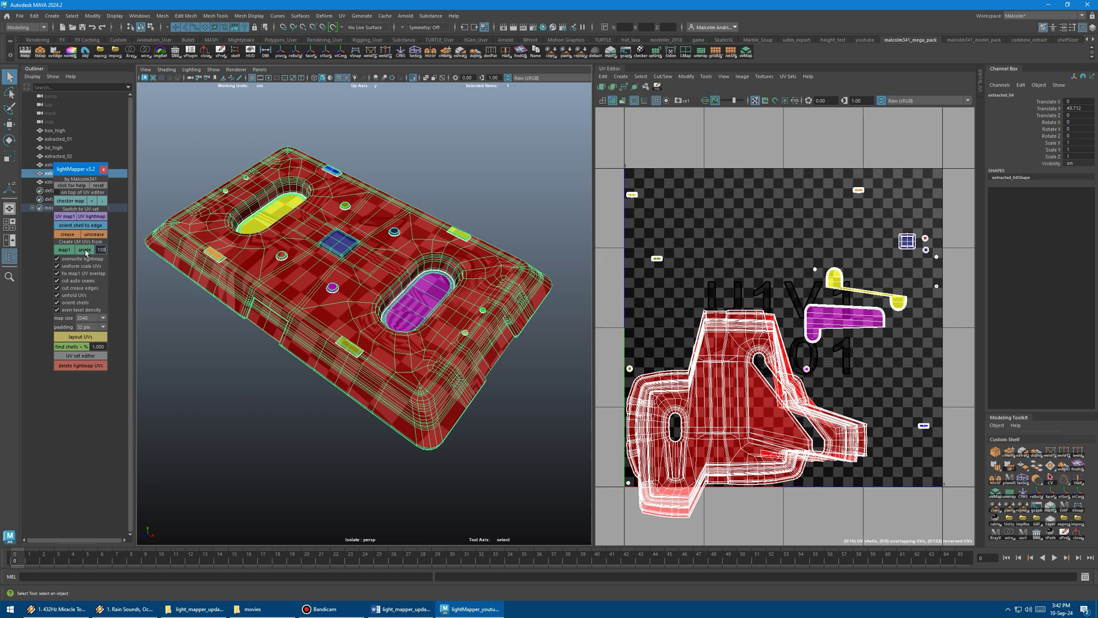
Select all the small UV shells around the large red shell of extracted_04, scale them up and lay out the UVs.
right_click_drag(889, 471, 915, 493)
left_click_drag(938, 442, 803, 471)
left_click_drag(656, 486, 629, 474, "shift")
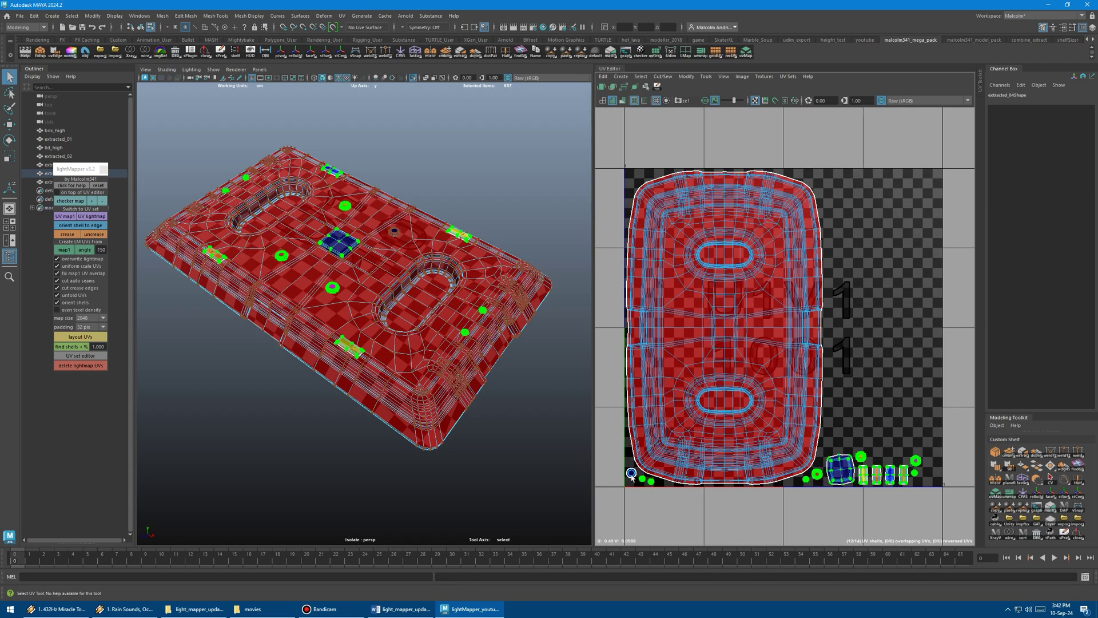
key("r")
left_click_drag(773, 468, 844, 469)
left_click(104, 337)
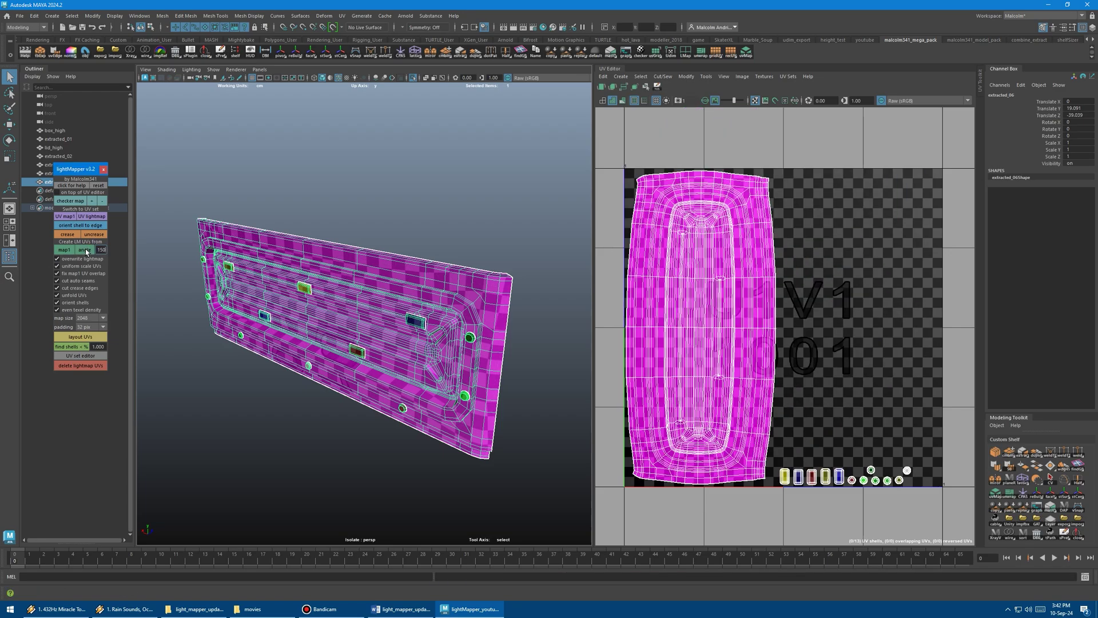
Select all the small UV shells beside the large magenta shell of extracted_06, scale them up twice and lay out the UVs each time.
left_click_drag(777, 456, 924, 495)
key("r")
left_click_drag(845, 476, 909, 476)
left_click(80, 337)
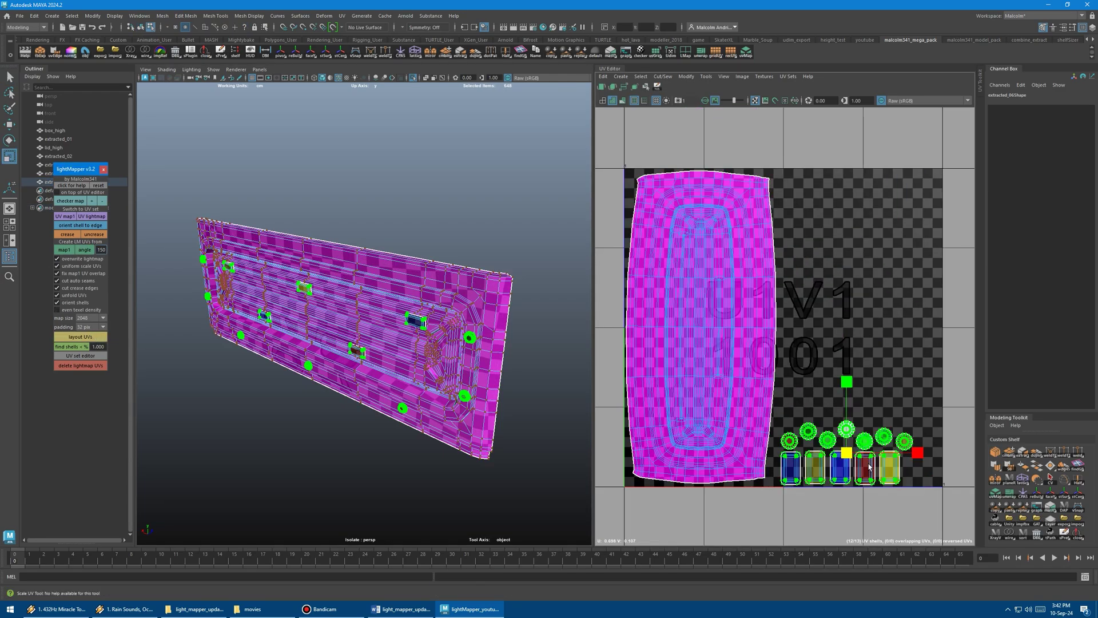
left_click_drag(848, 451, 938, 451)
left_click(80, 337)
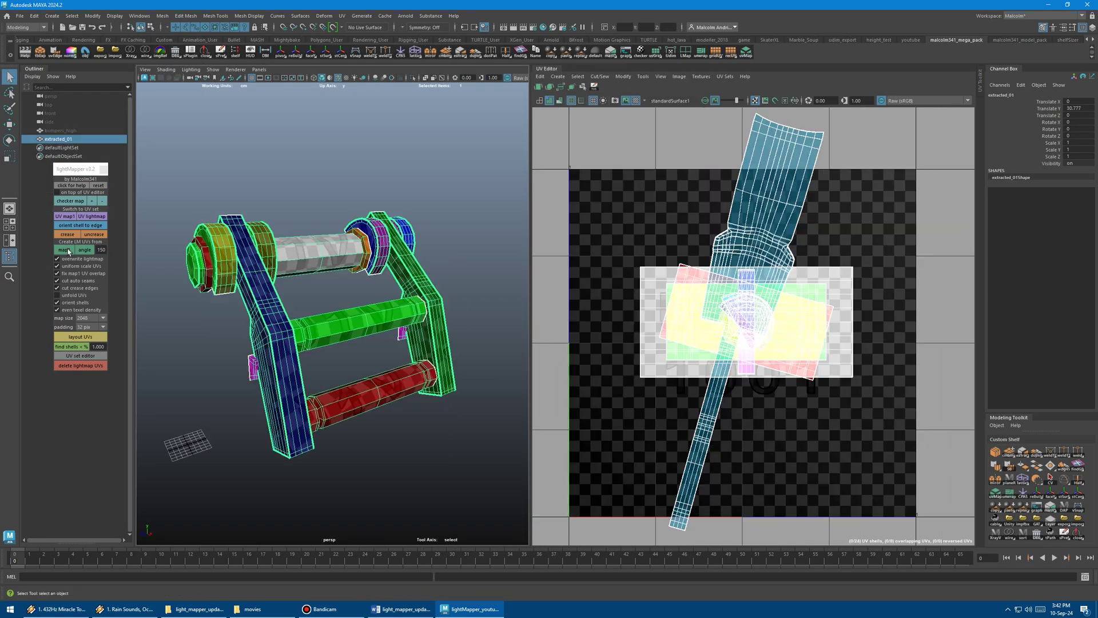
Create lightmap UVs from map1 for the extracted_01 ladder-like frame and the bumpers_high box mesh.
left_click(63, 250)
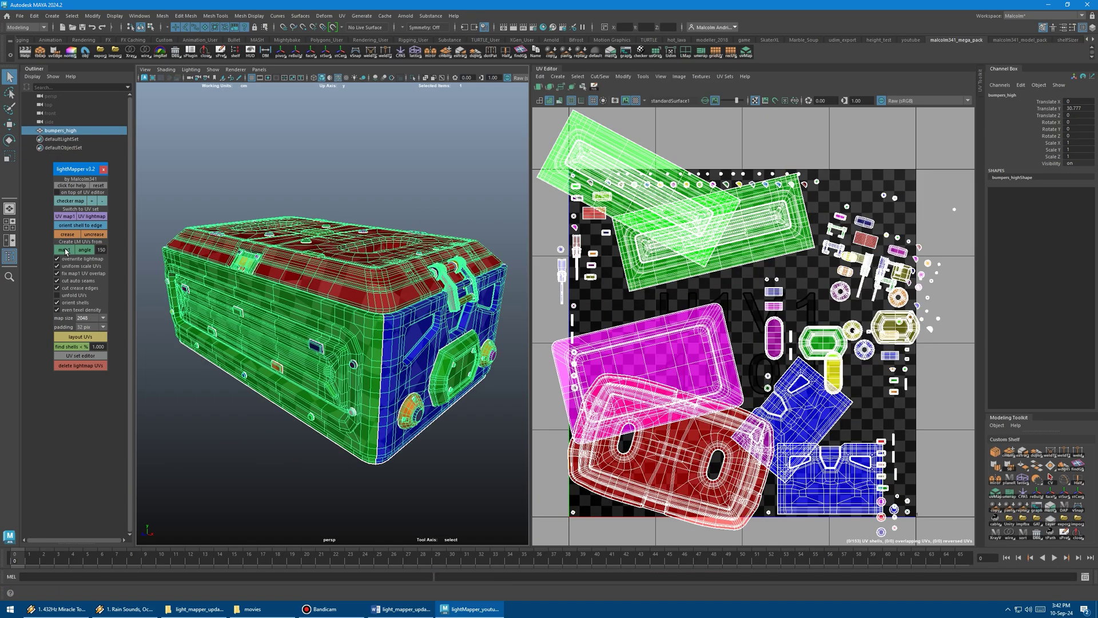
left_click(64, 250)
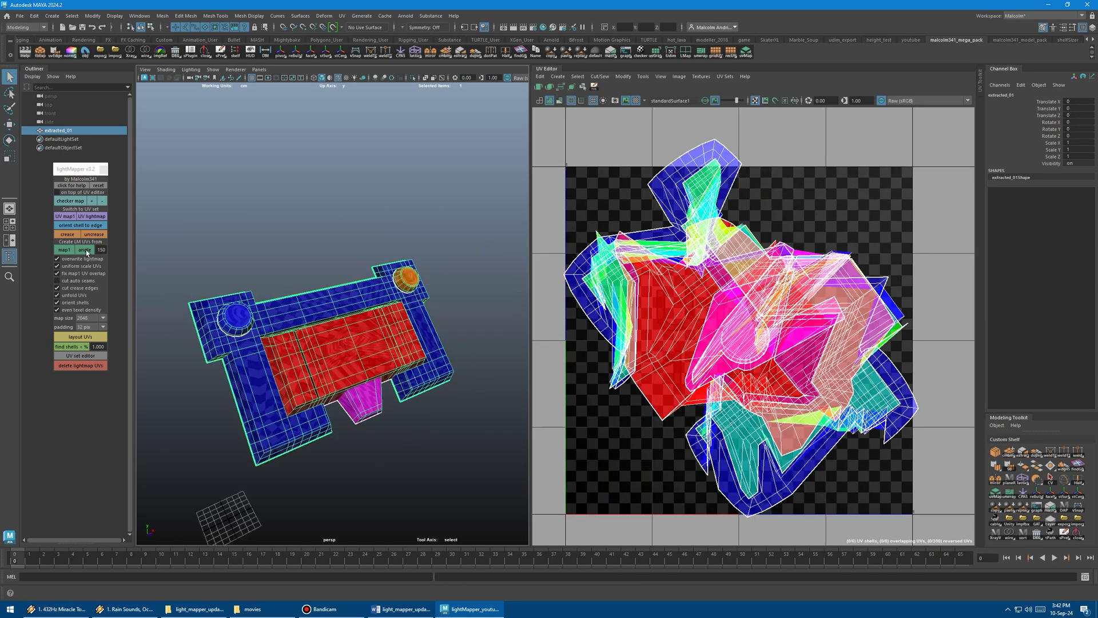
Create lightmap UVs by angle for the blue and red extracted_01 part and the magenta extracted_03 side panel, with auto seam cutting off.
left_click(85, 251)
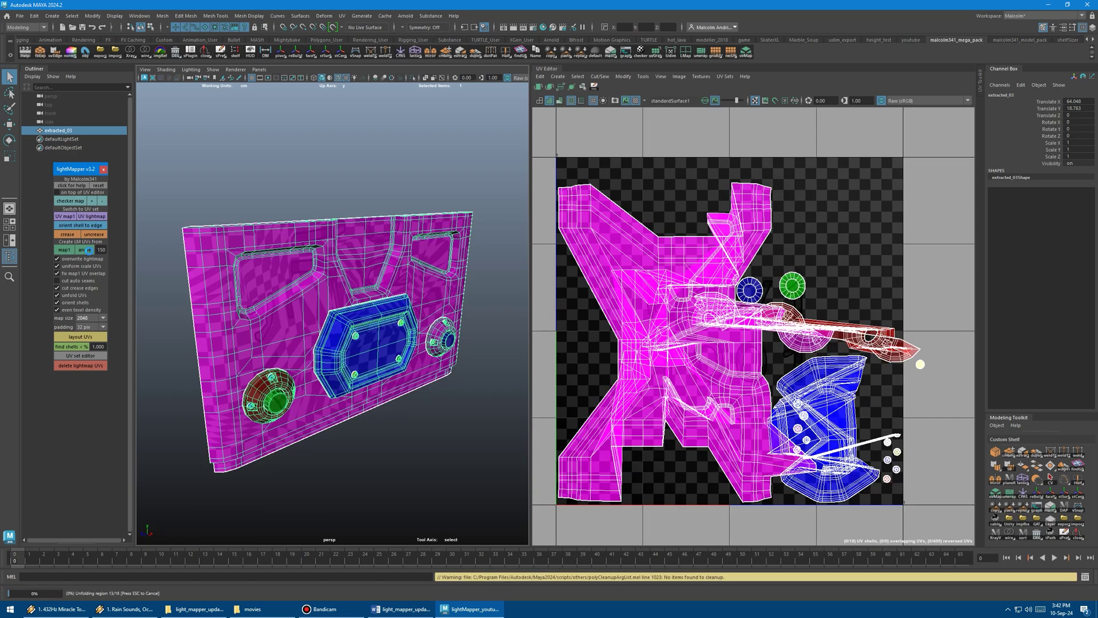
left_click(88, 251)
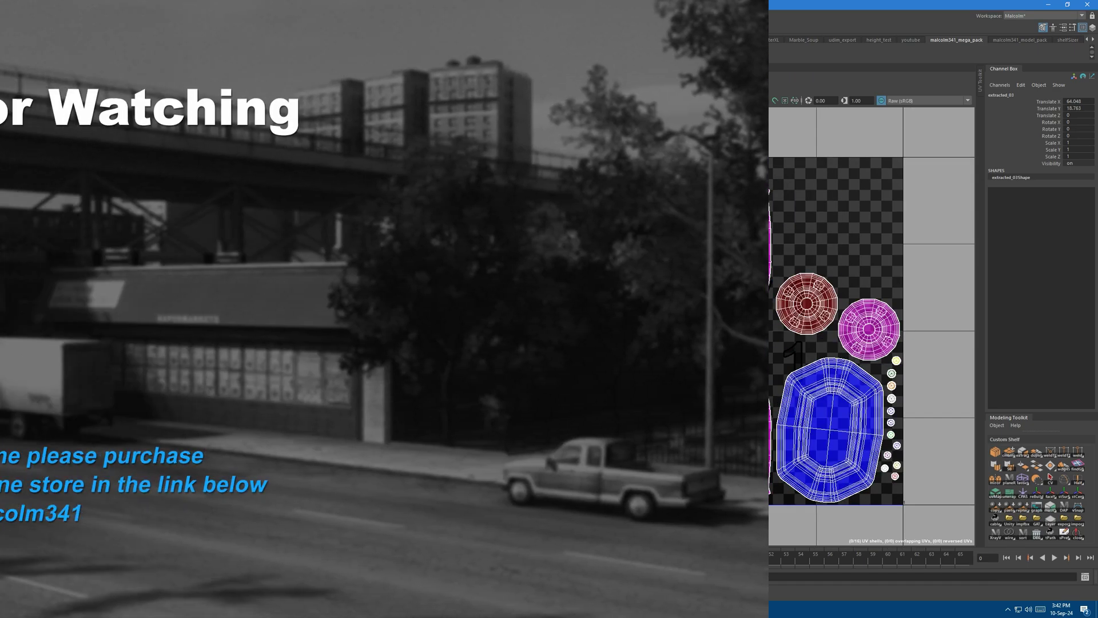